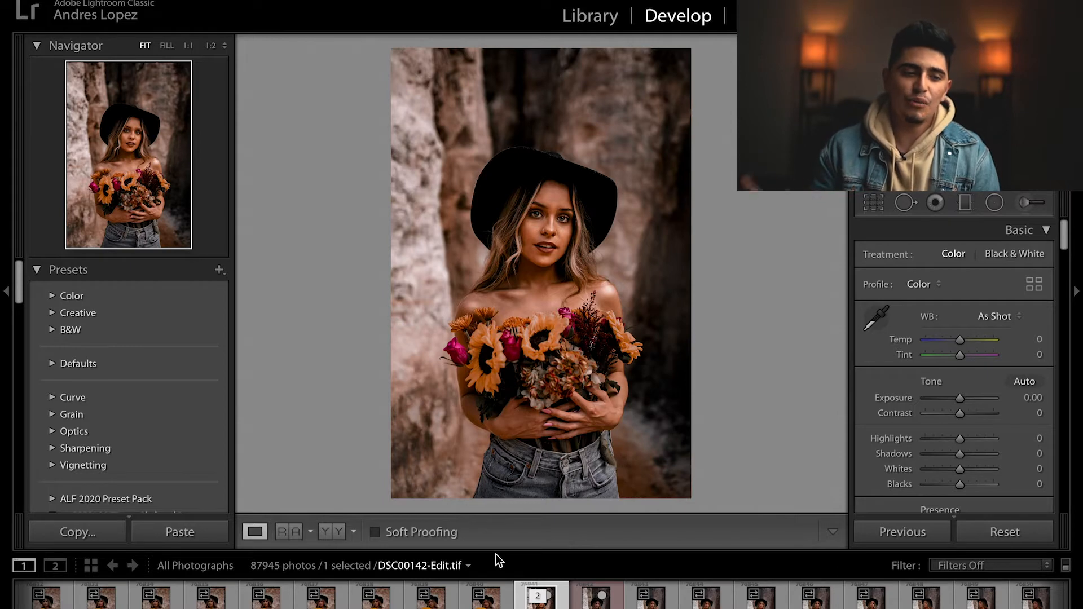
Select DSC00142.ARW, check the face at full size, and apply the A - Alf Black and Brown 2020 preset
key("Right")
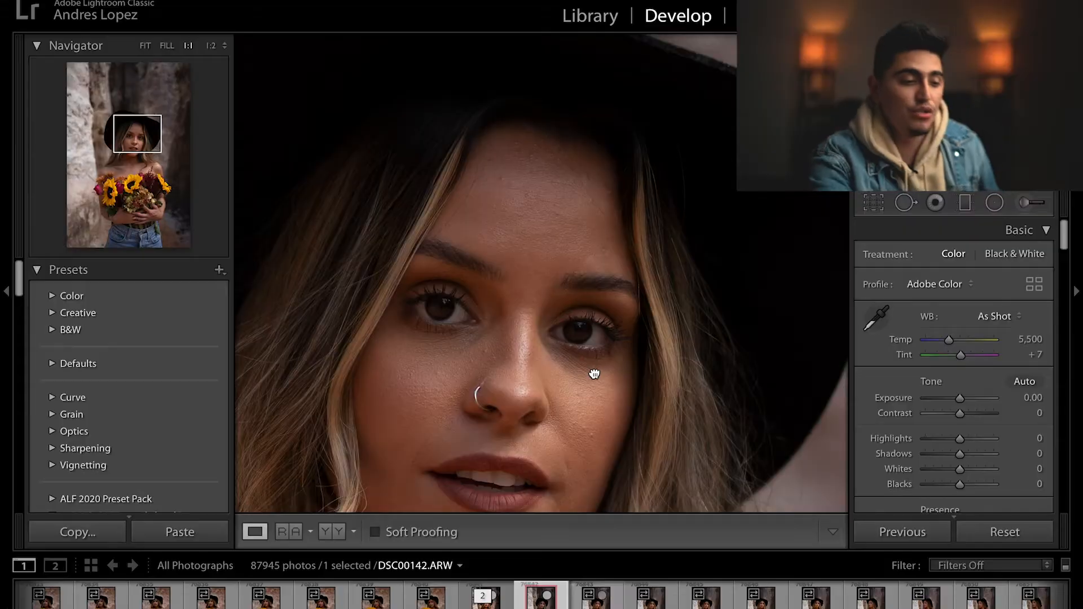
left_click_drag(594, 374, 616, 317)
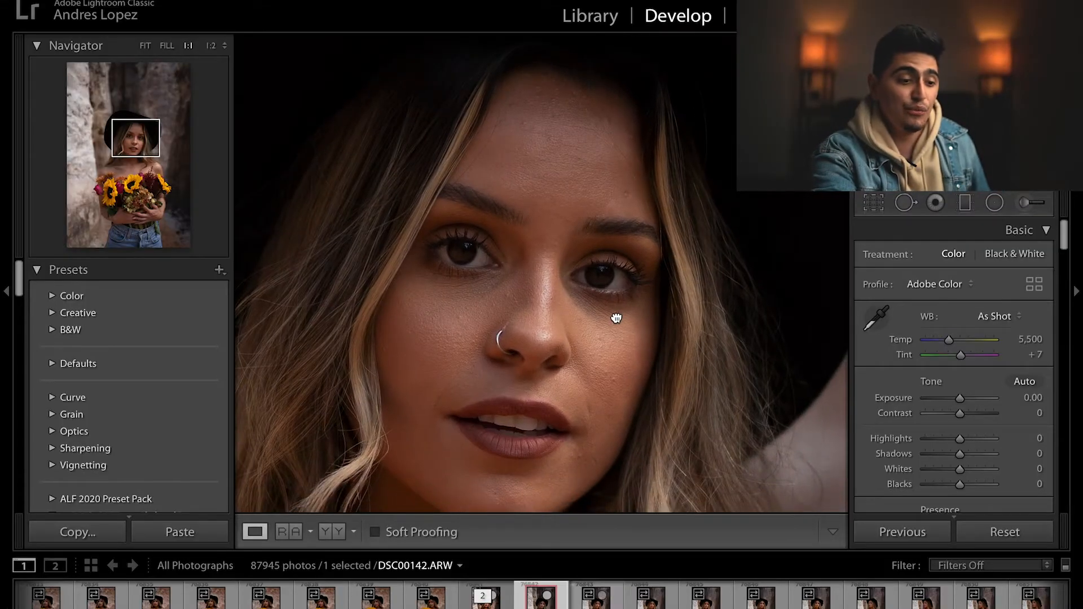
left_click(616, 317)
scroll(214, 304, "down", 3)
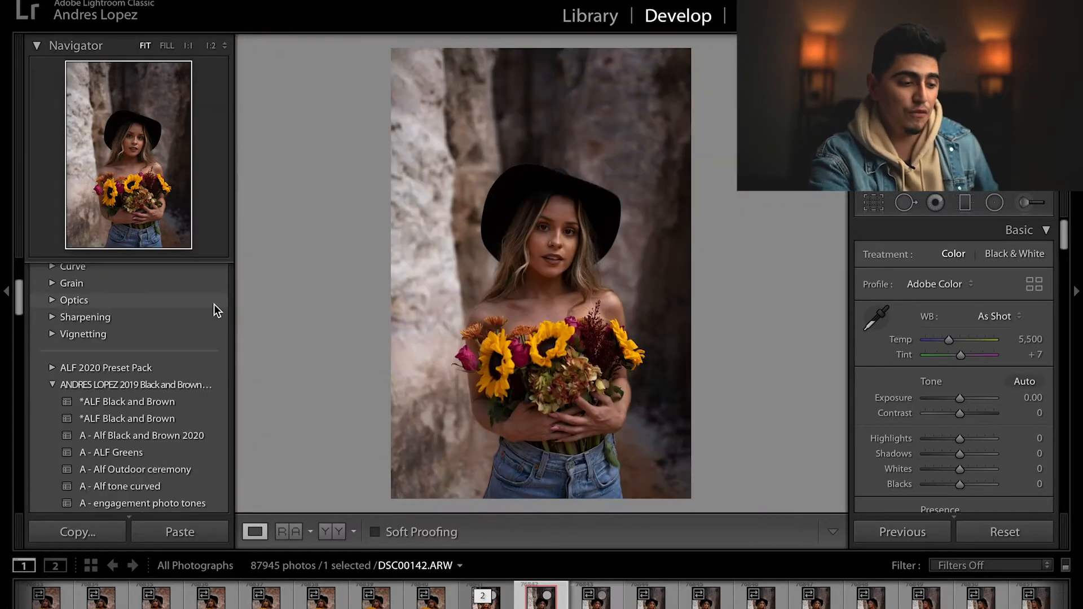
left_click(208, 435)
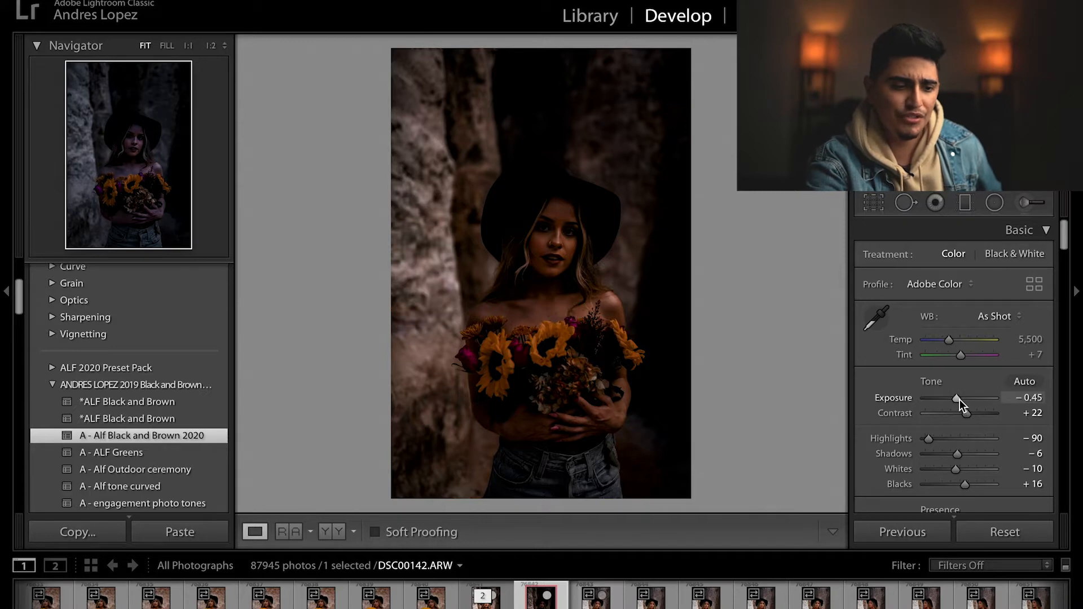
Set the photo's Exposure to +0.95 and Contrast to +11
left_click_drag(960, 399, 969, 400)
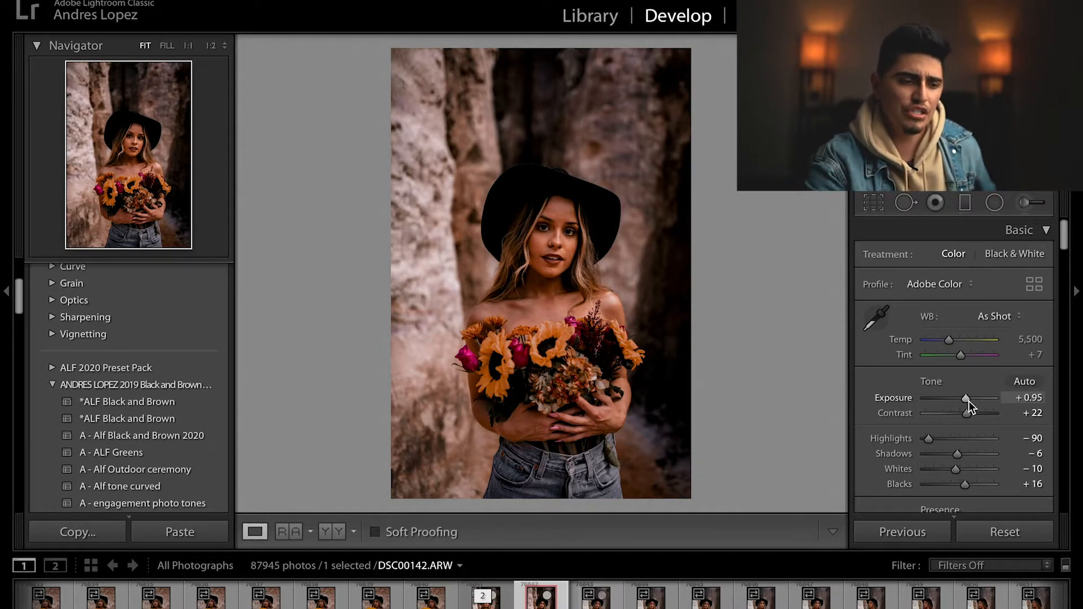
left_click_drag(967, 414, 962, 414)
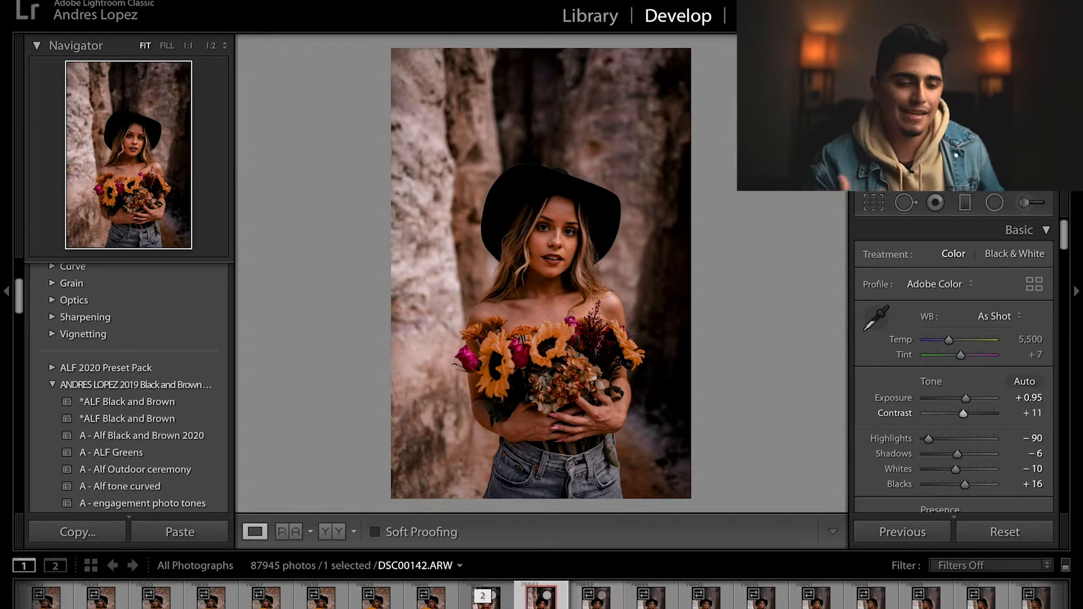
Try a white balance Tint of -7, settling on a value of -5
left_click(1036, 354)
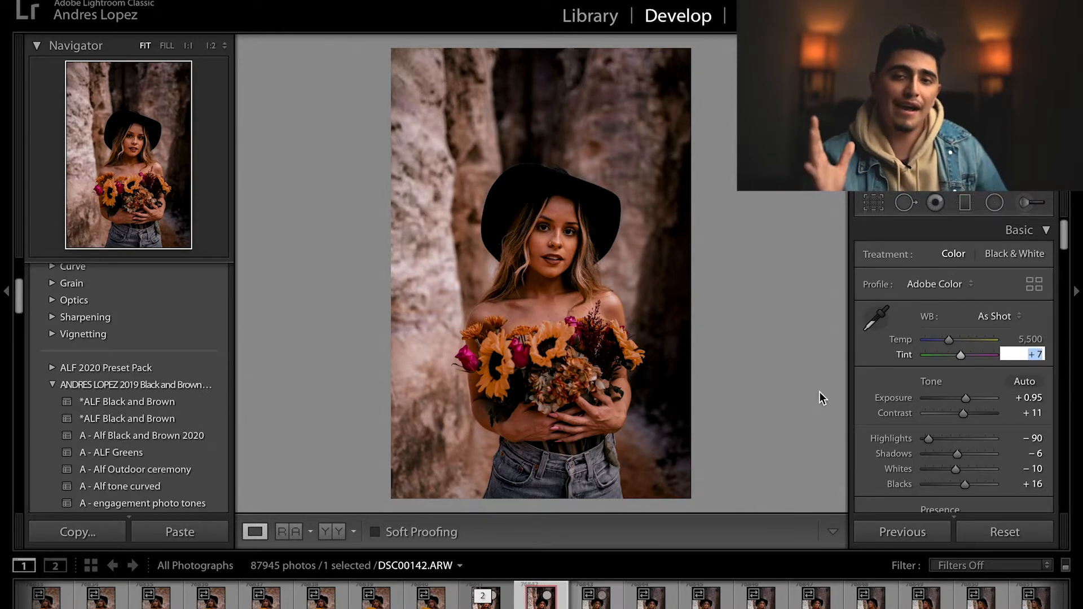
type("-7")
key("Return")
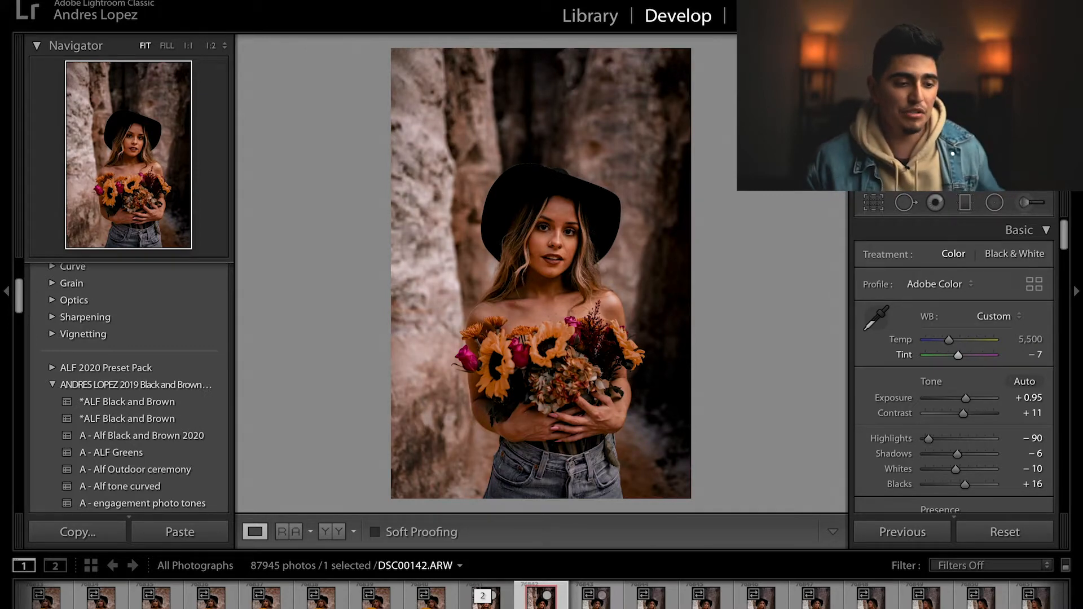
left_click(1041, 354)
type("-5")
key("Return")
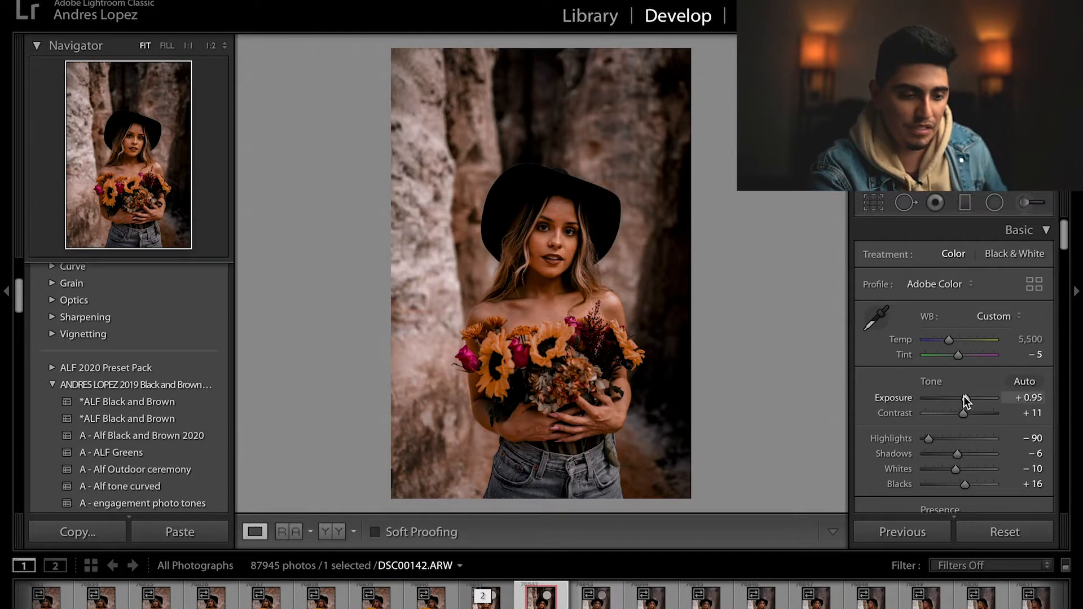
Set Exposure to +1.15 and Shadows to +15, checking detail around the hat at full size
key("Up")
key("Up")
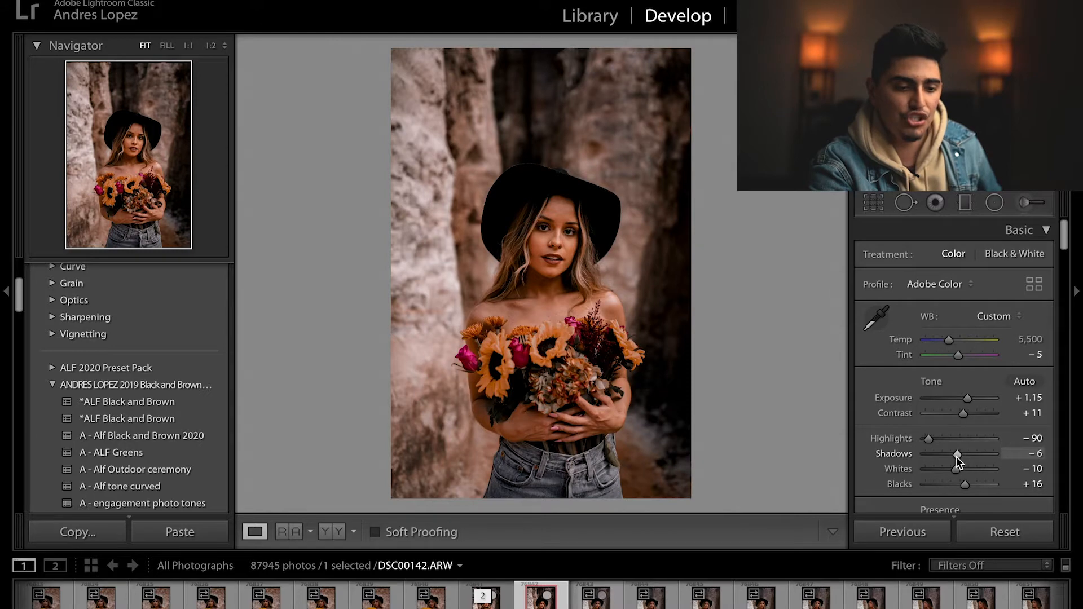
left_click(628, 224)
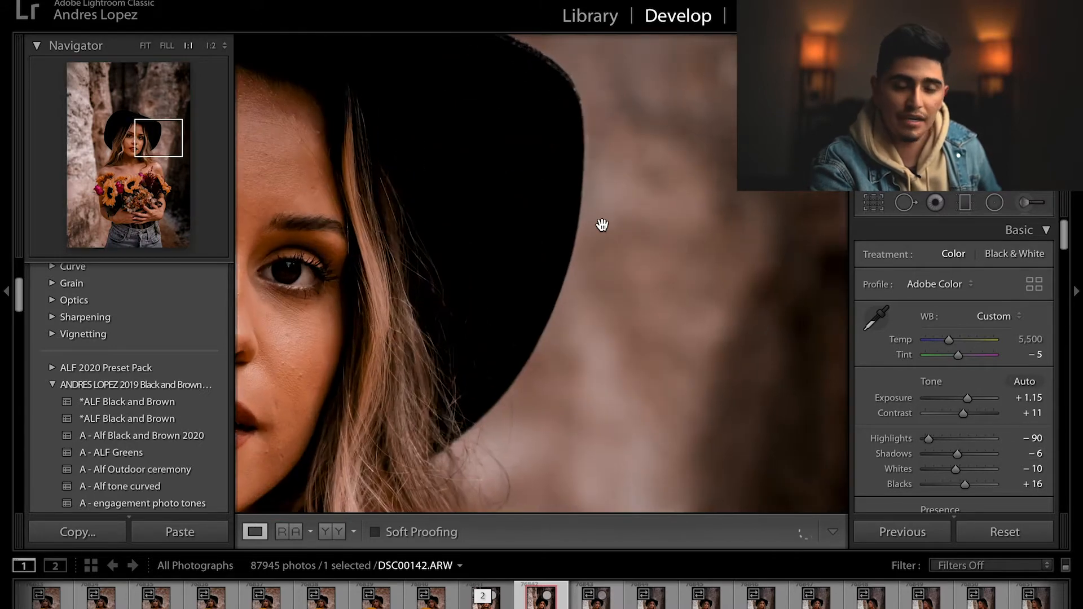
left_click(603, 225)
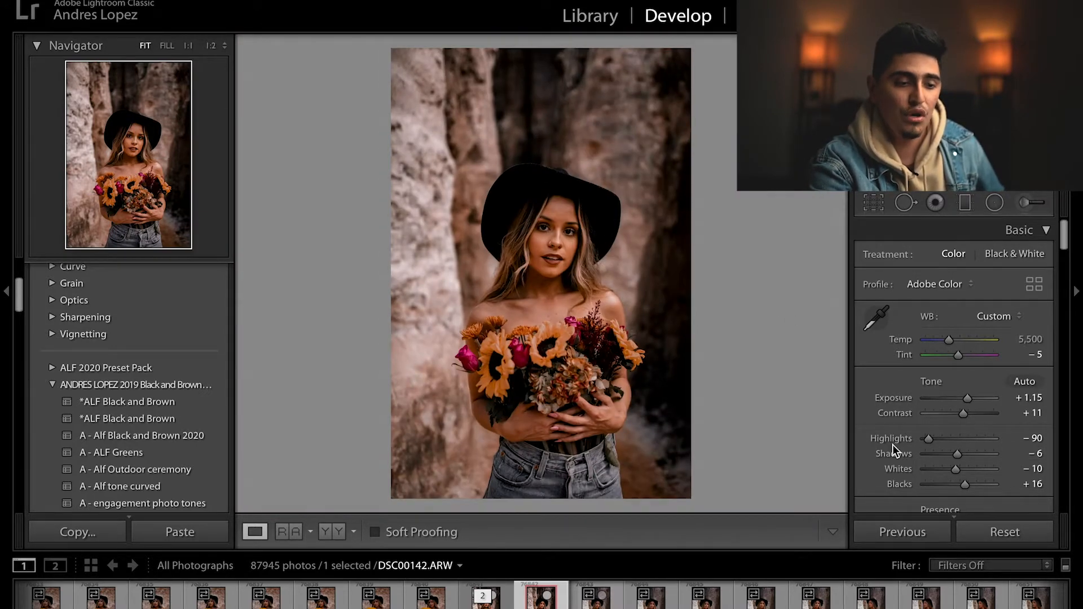
left_click_drag(956, 452, 963, 452)
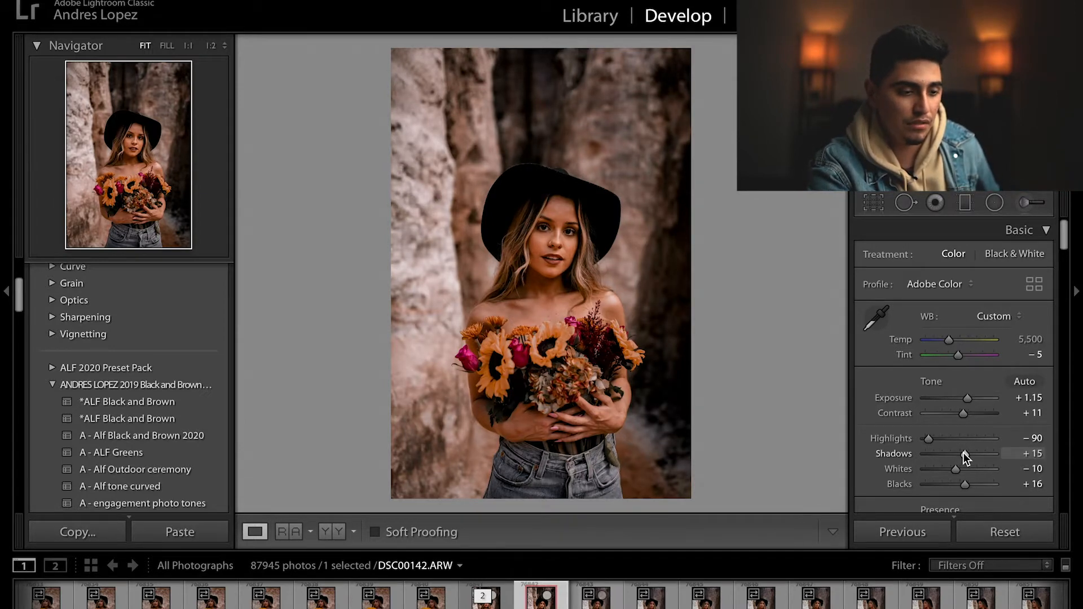
Auto-straighten the photo and crop it slightly tighter around the woman, keeping the original aspect ratio
key("r")
left_click(1021, 289)
key("r")
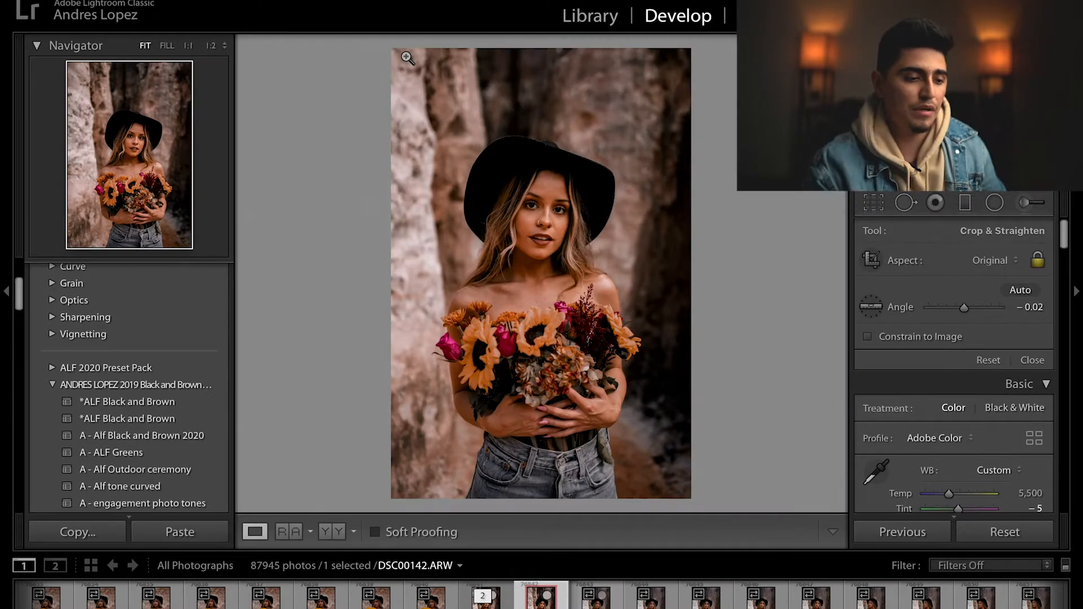
left_click(875, 202)
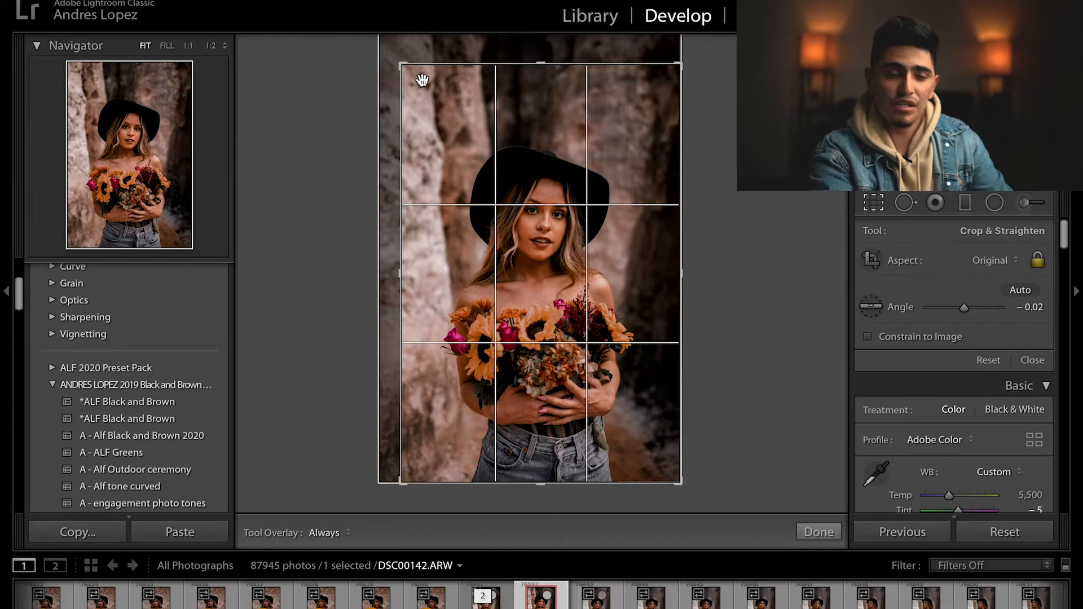
left_click_drag(398, 64, 398, 60)
key("Return")
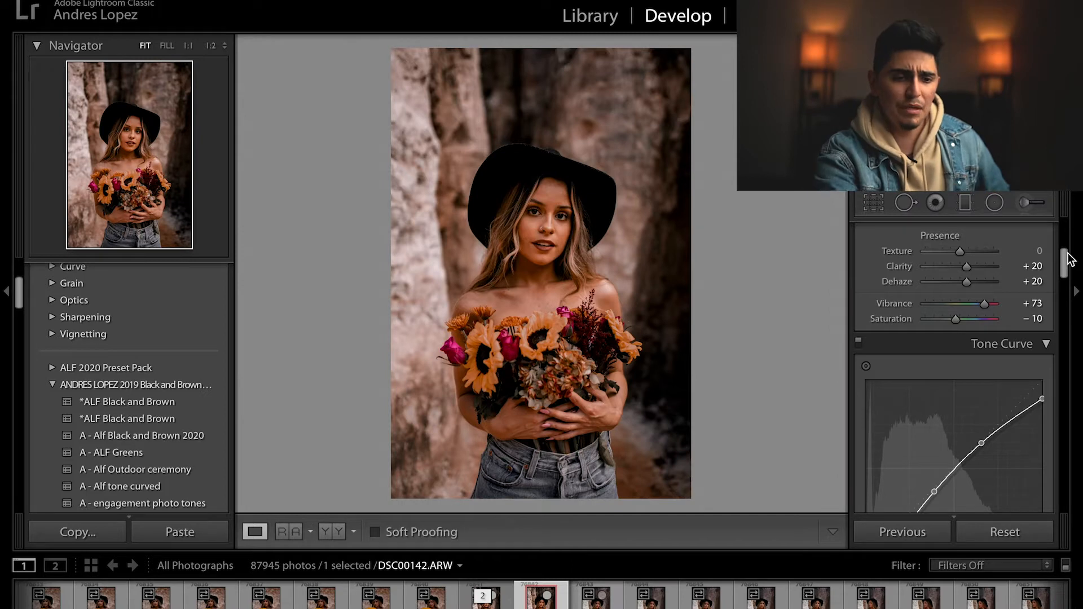
Try shifting the black point of the RGB tone curve
scroll(1068, 260, "down", 4)
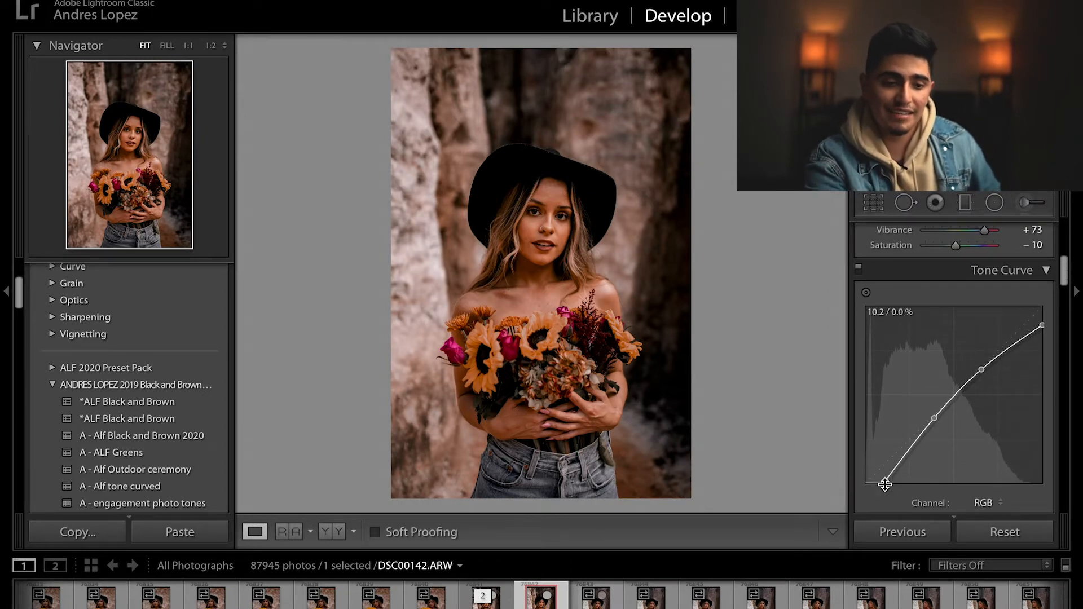
mouse_move(885, 482)
left_mouse_down()
mouse_move(859, 481)
mouse_move(874, 488)
left_mouse_up()
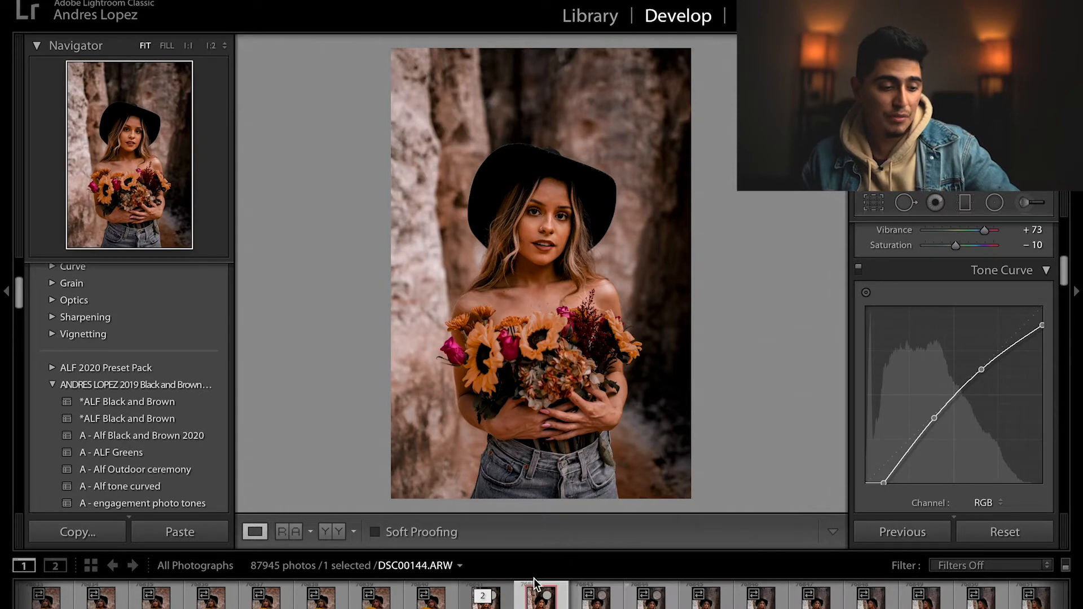
Open the edited photo in Adobe Photoshop 2021 and duplicate the Background layer
right_click(541, 596)
mouse_move(677, 263)
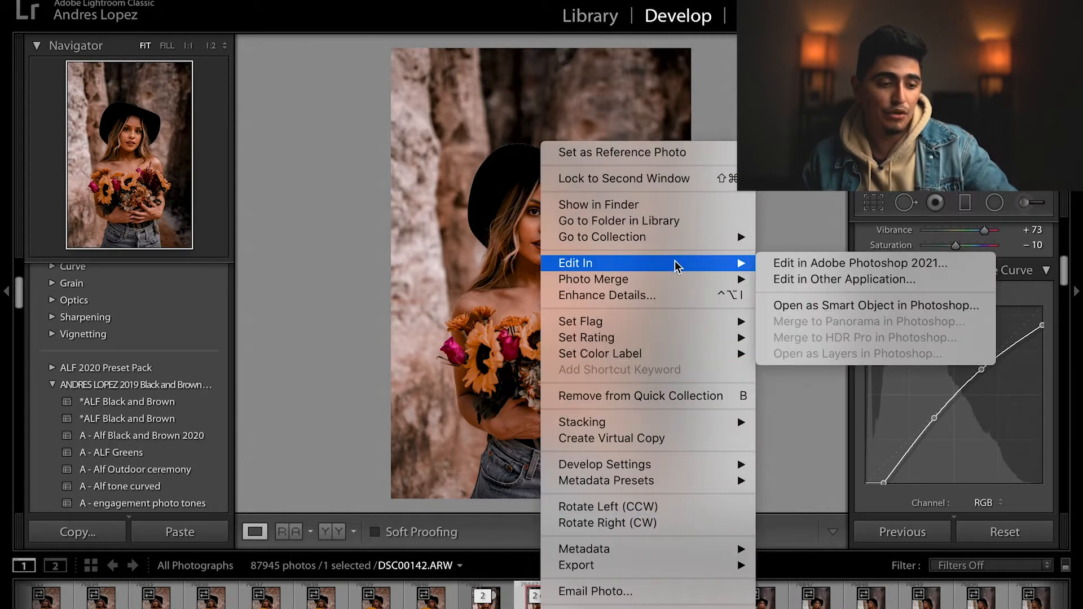
left_click(787, 266)
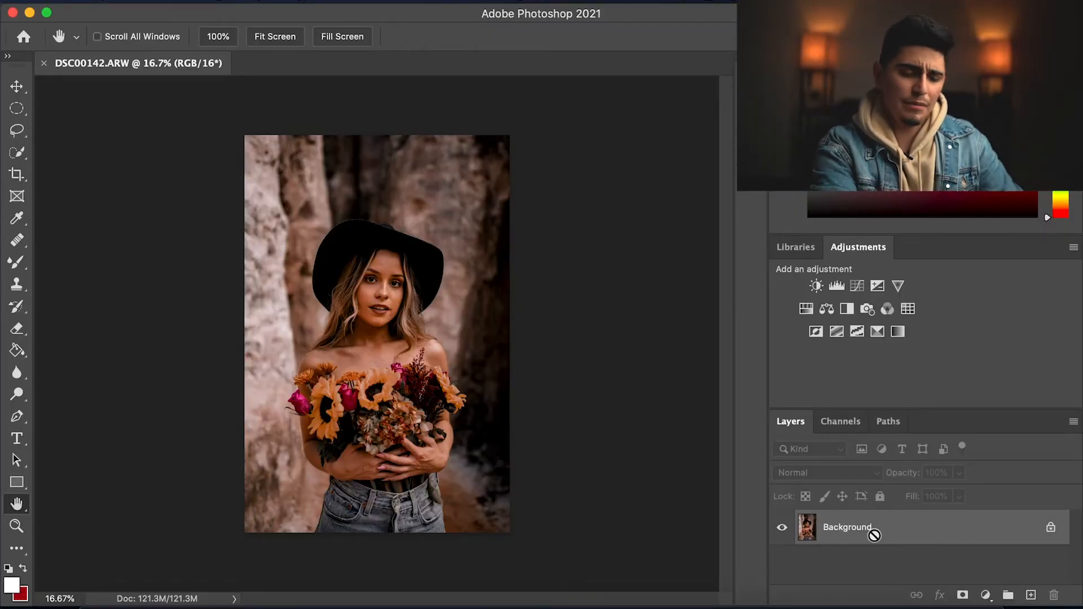
key("super+j")
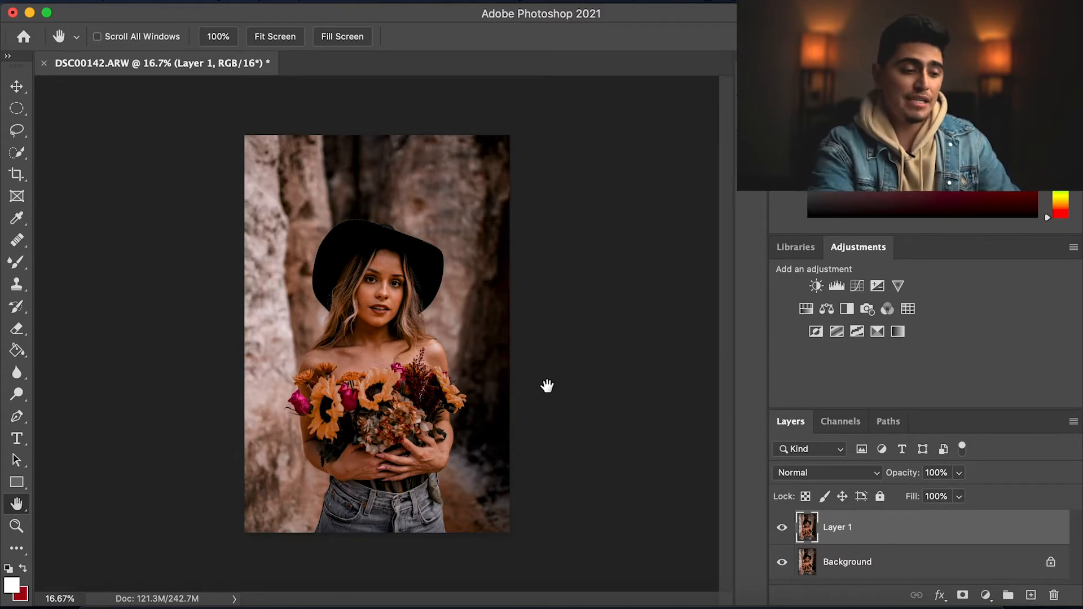
Retouch the blemishes on the cheek at the image's left with the Healing Brush at size 25, sampling nearby clean skin
scroll(410, 299, "up", 10)
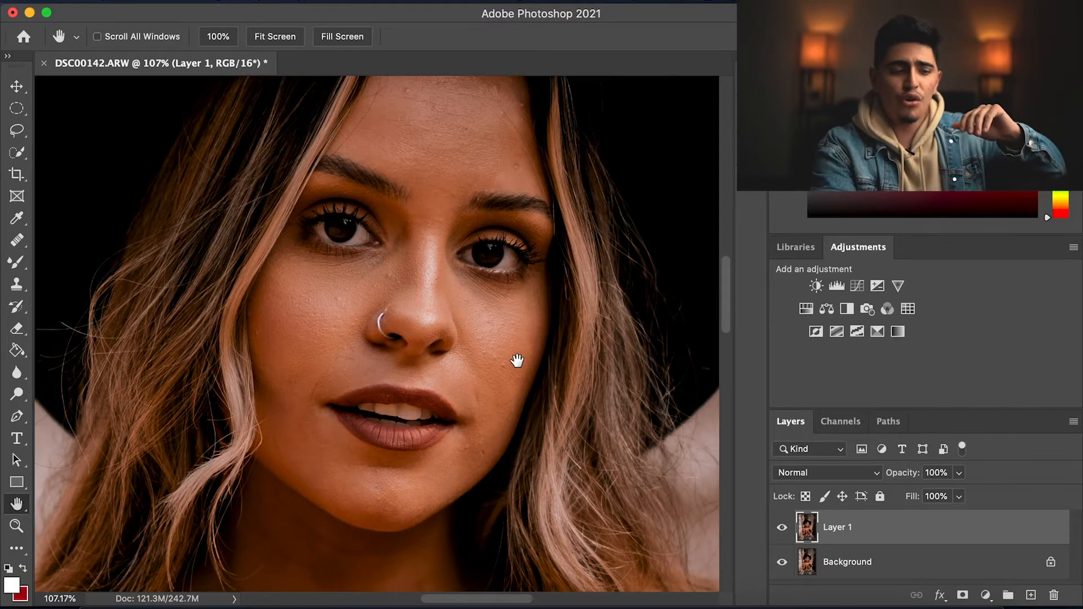
left_click(17, 242)
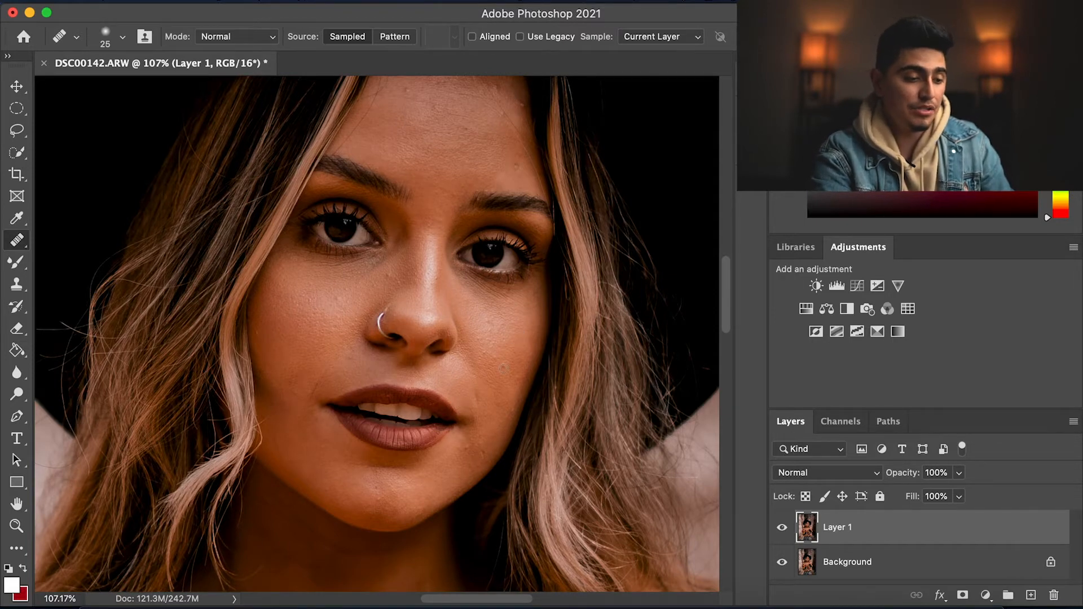
scroll(504, 366, "up", 6)
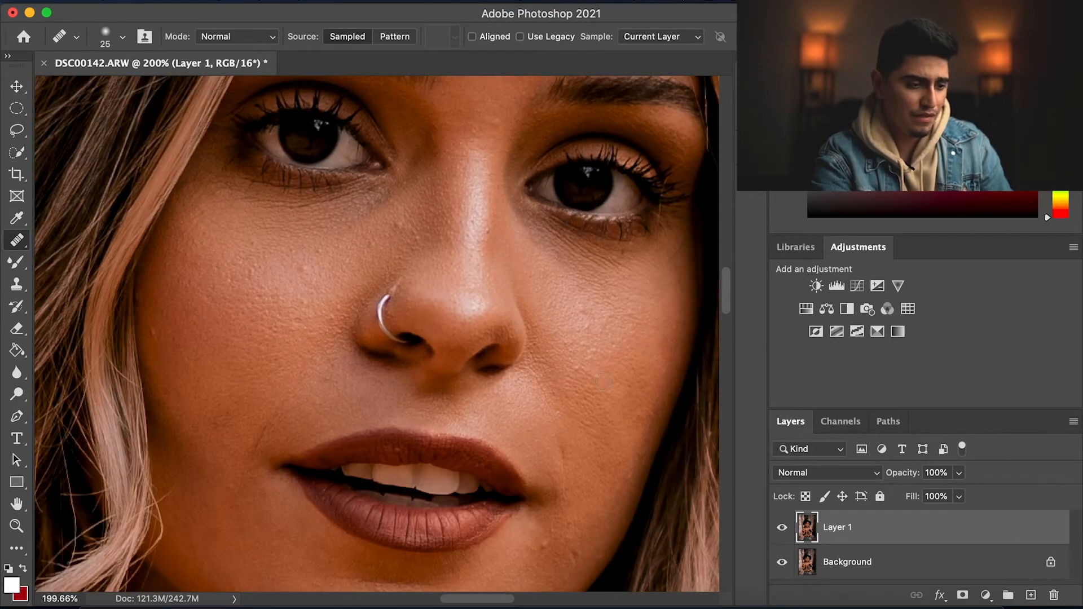
scroll(603, 382, "down", 1)
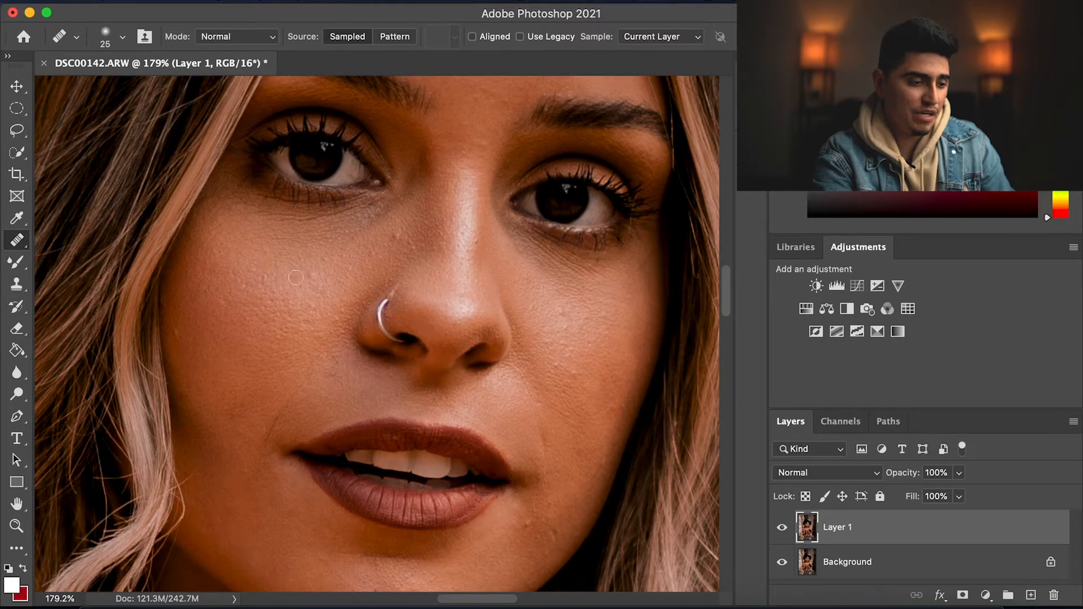
left_click(287, 327, "alt")
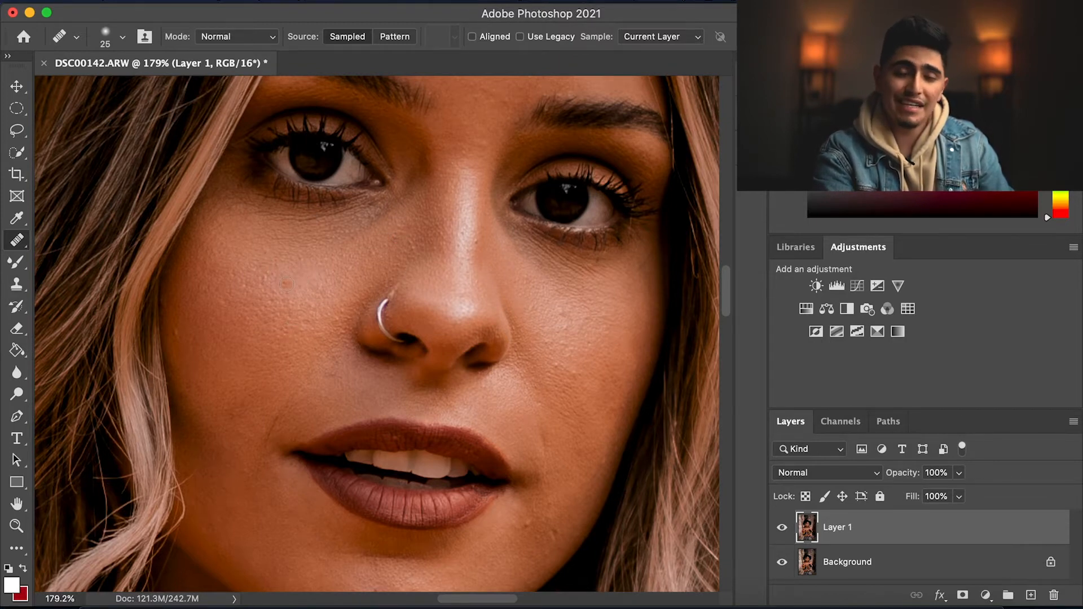
left_click(227, 372, "alt")
left_click_drag(265, 372, 260, 367)
left_click(265, 388, "alt")
left_click_drag(248, 407, 220, 417)
Heal the small blemishes on the cheek at the image's right, sampling clean skin beside them
left_click_drag(558, 368, 561, 374)
left_click(571, 372, "alt")
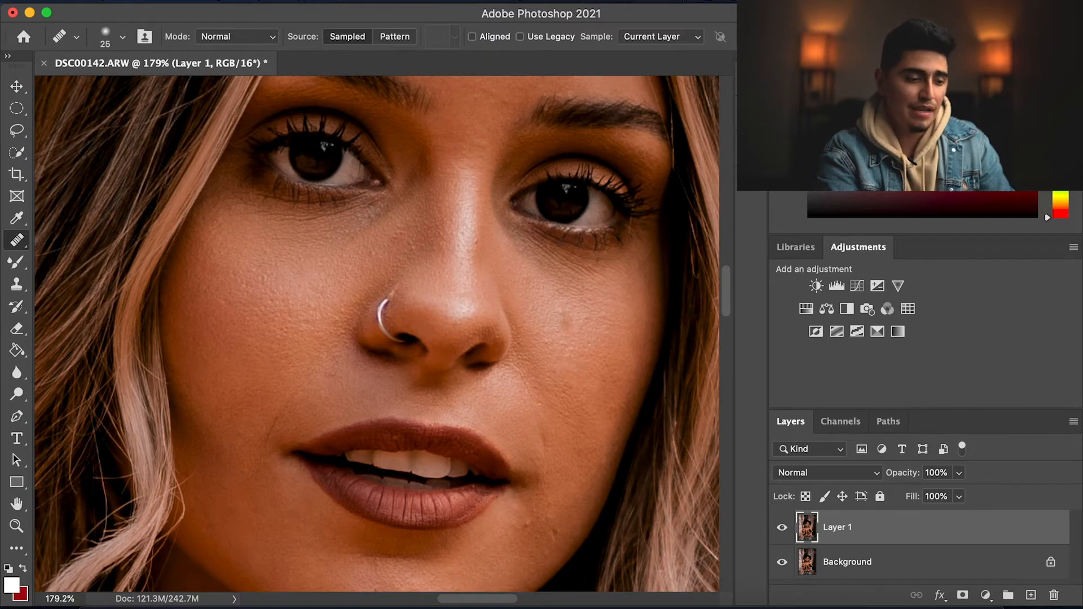
left_click(566, 323)
Remove the stray hairs along the image-left side of the forehead down to the eyebrow with the Healing Brush at size 15
key("bracketright")
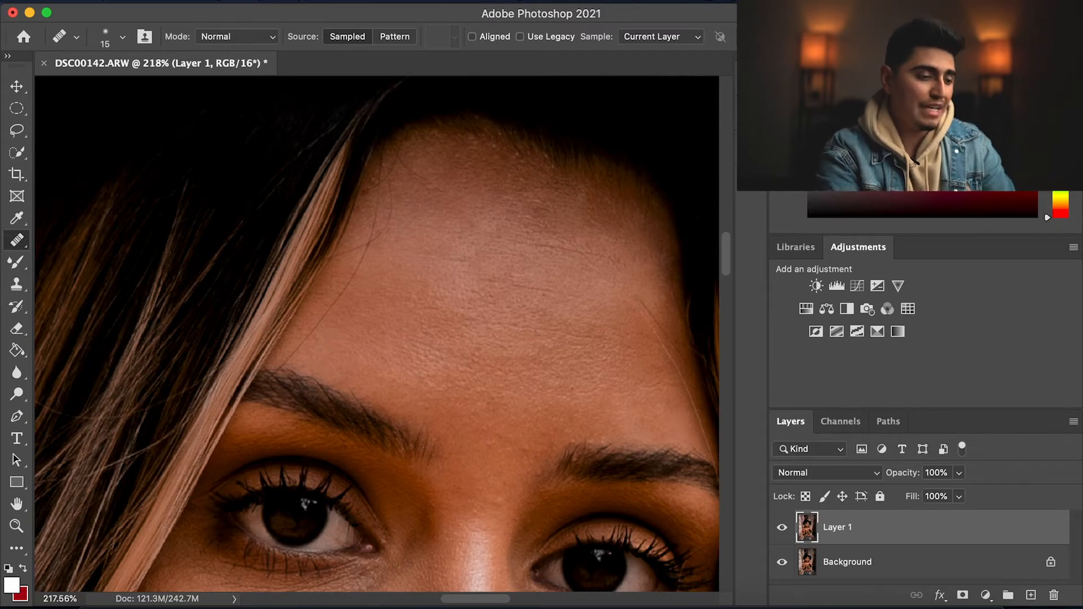
mouse_move(305, 337)
left_mouse_down()
mouse_move(367, 257)
mouse_move(371, 244)
mouse_move(355, 248)
mouse_move(382, 229)
mouse_move(394, 186)
left_mouse_up()
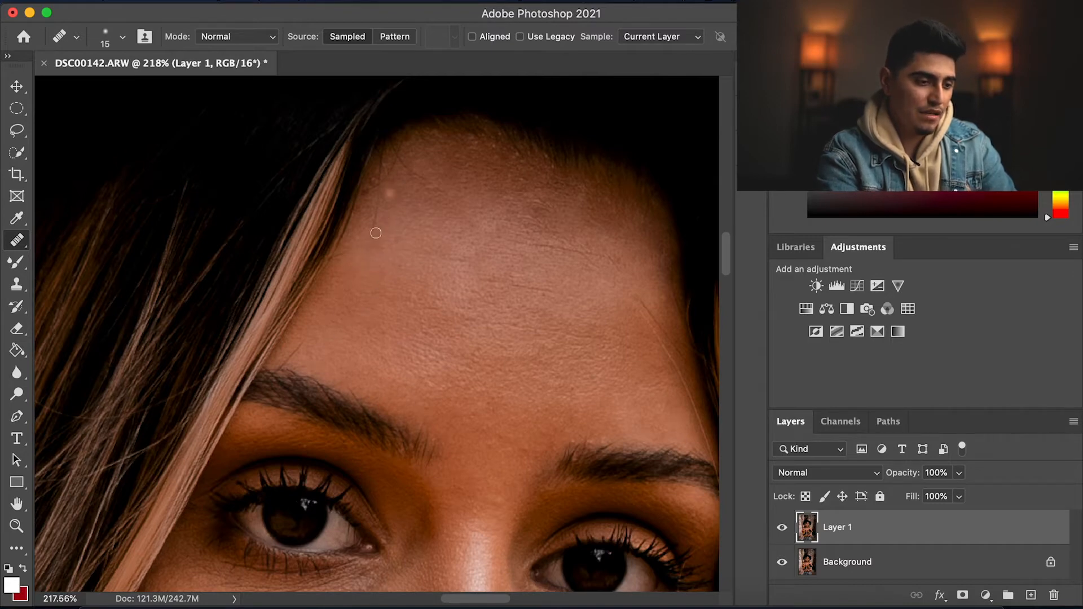
mouse_move(372, 231)
left_mouse_down()
mouse_move(383, 154)
mouse_move(385, 177)
mouse_move(404, 145)
left_mouse_up()
left_click_drag(443, 192, 403, 166)
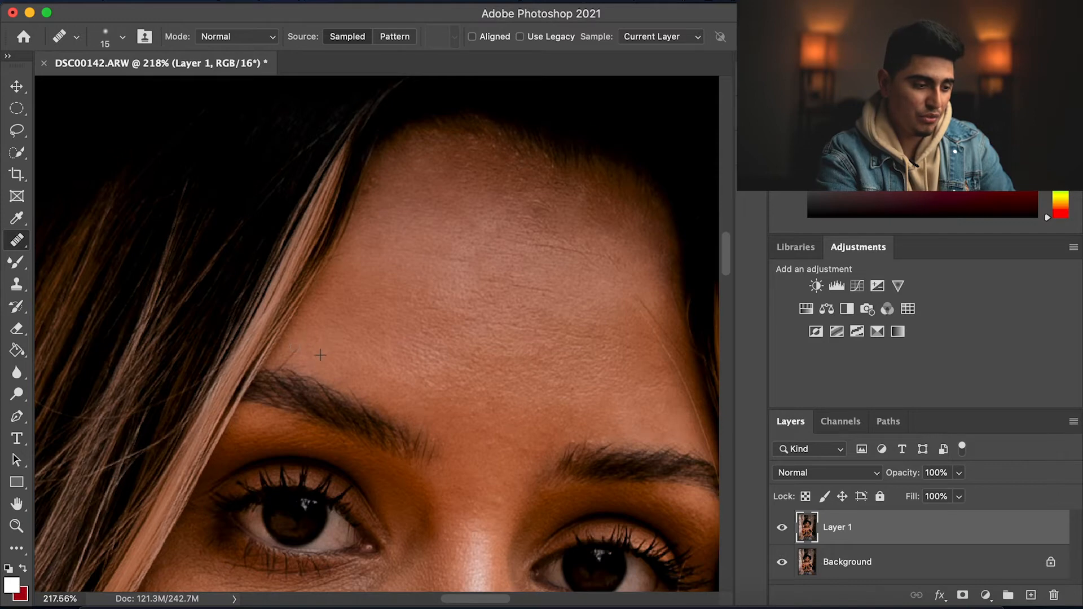
left_click(281, 359)
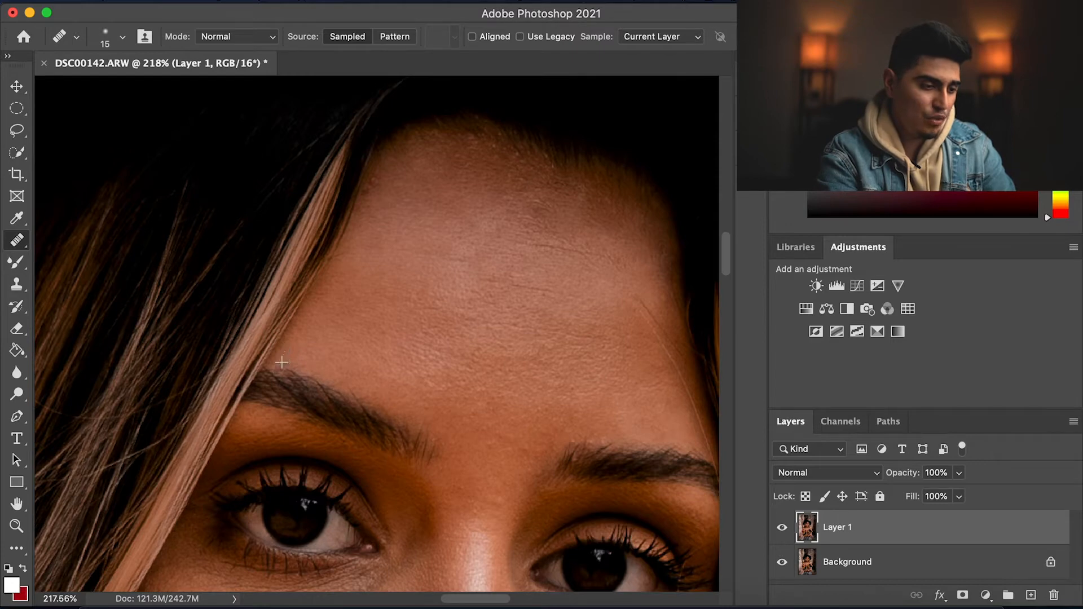
scroll(340, 375, "up", 5)
scroll(340, 375, "up", 1)
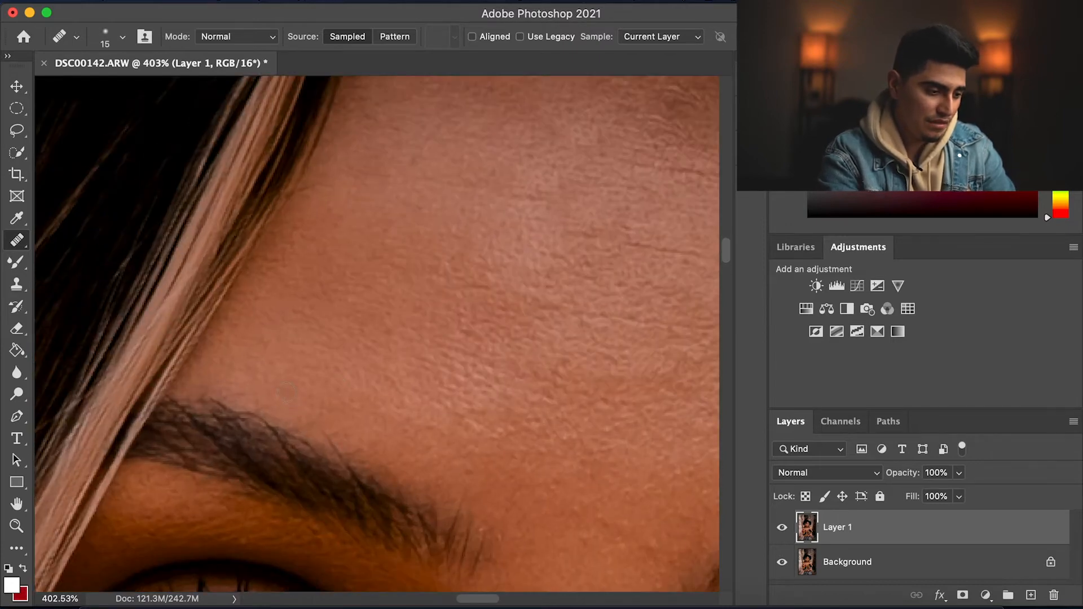
scroll(285, 392, "down", 5)
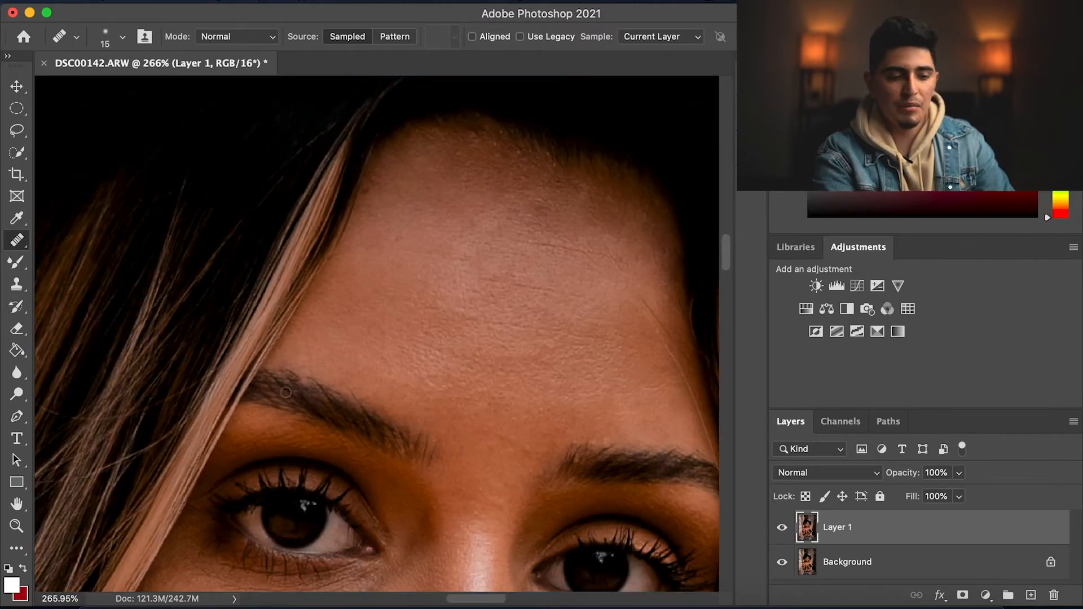
Duplicate the retouched Layer 1 twice
scroll(285, 392, "down", 10)
key("h")
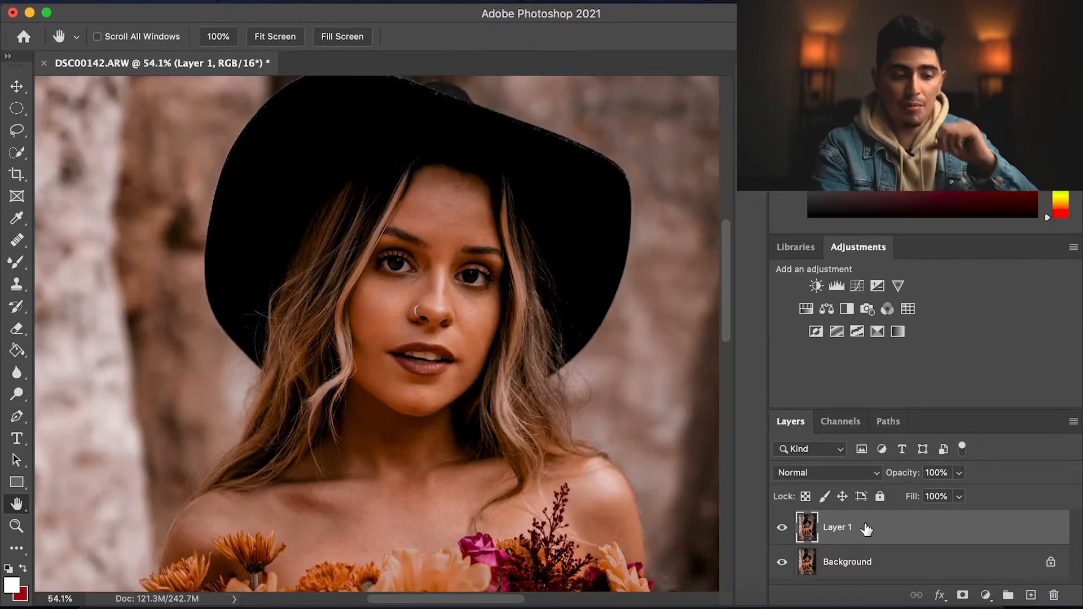
key("super+j")
key("super+j")
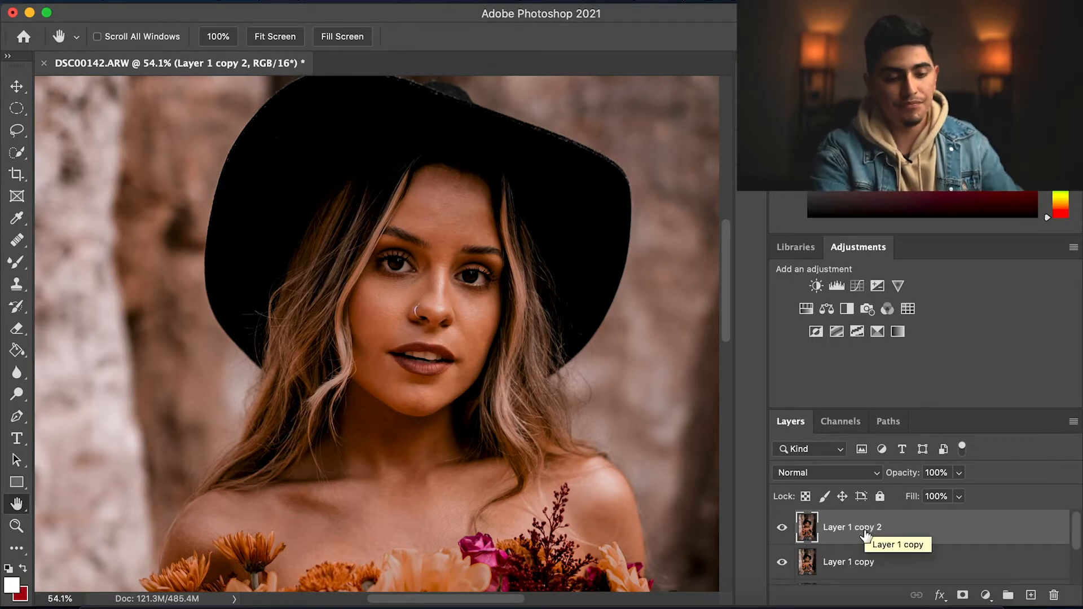
Group Layer 1 and its two copies into a folder named "Frequency Seperation"
scroll(898, 563, "down", 2)
scroll(895, 560, "up", 2)
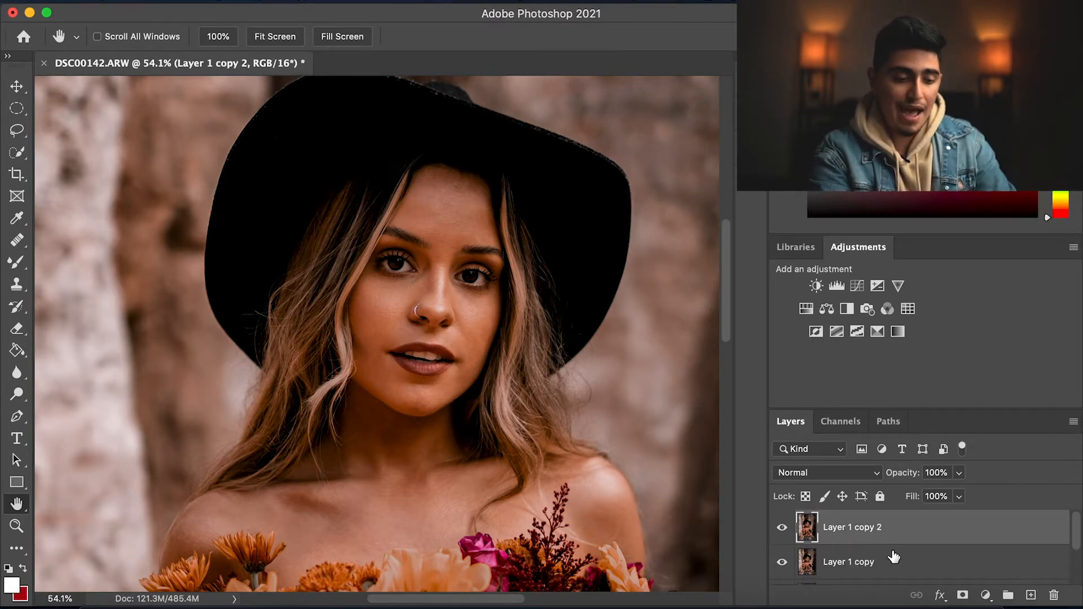
left_click(886, 562, "shift")
scroll(885, 556, "down", 2)
left_click(878, 547, "shift")
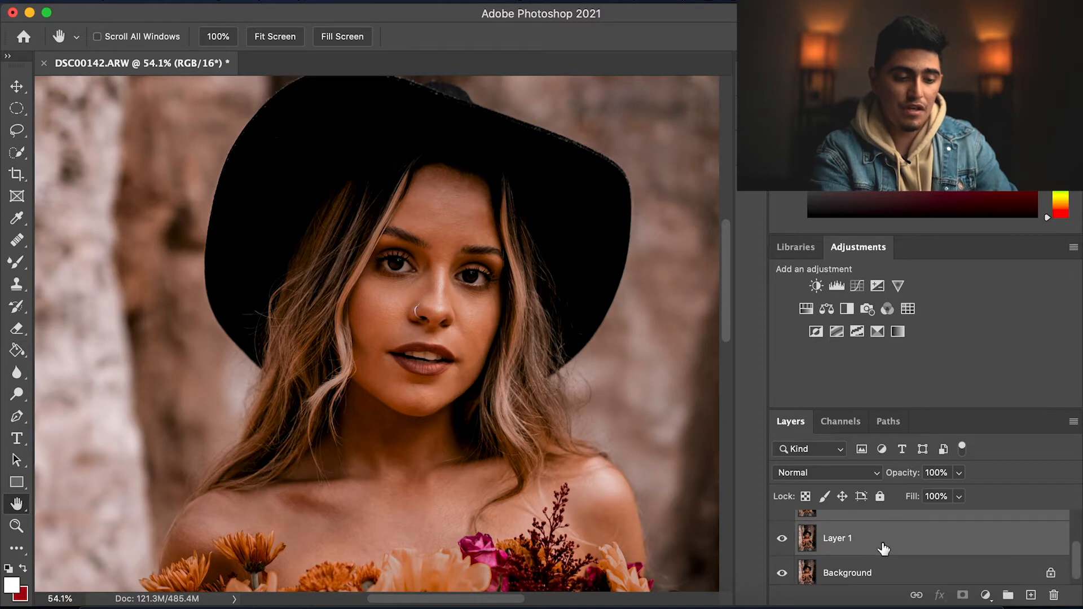
left_click(1008, 595)
double_click(850, 523)
type("Frequency Seperation")
key("Return")
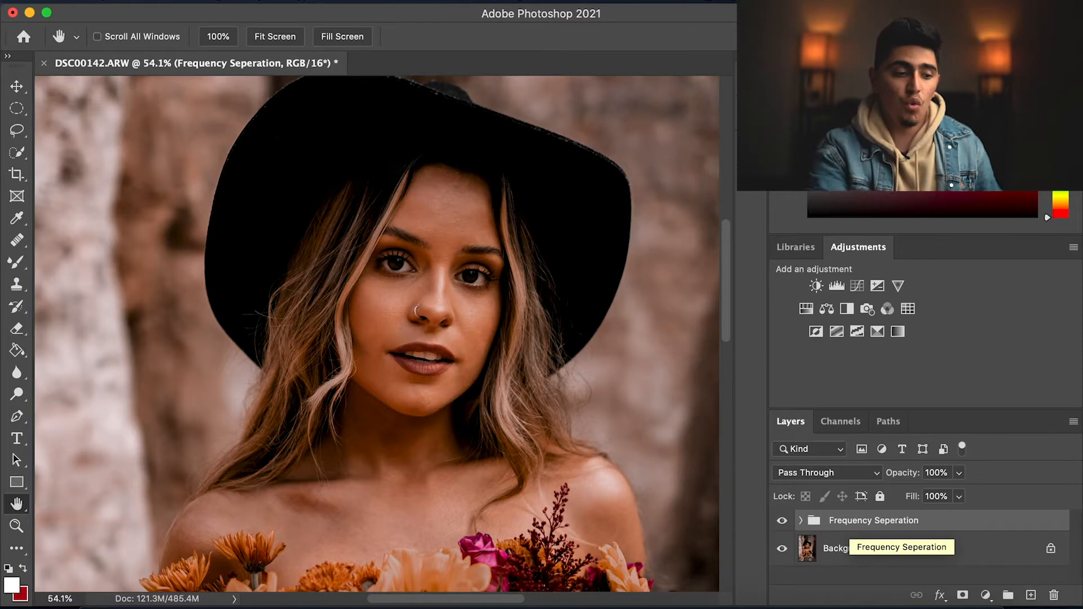
Compare the portrait with and without the Frequency Seperation group by toggling the group's visibility
left_click(782, 521)
left_click(782, 520)
left_click(782, 521)
left_click(782, 521)
left_click(782, 521)
left_click(781, 521)
left_click(782, 521)
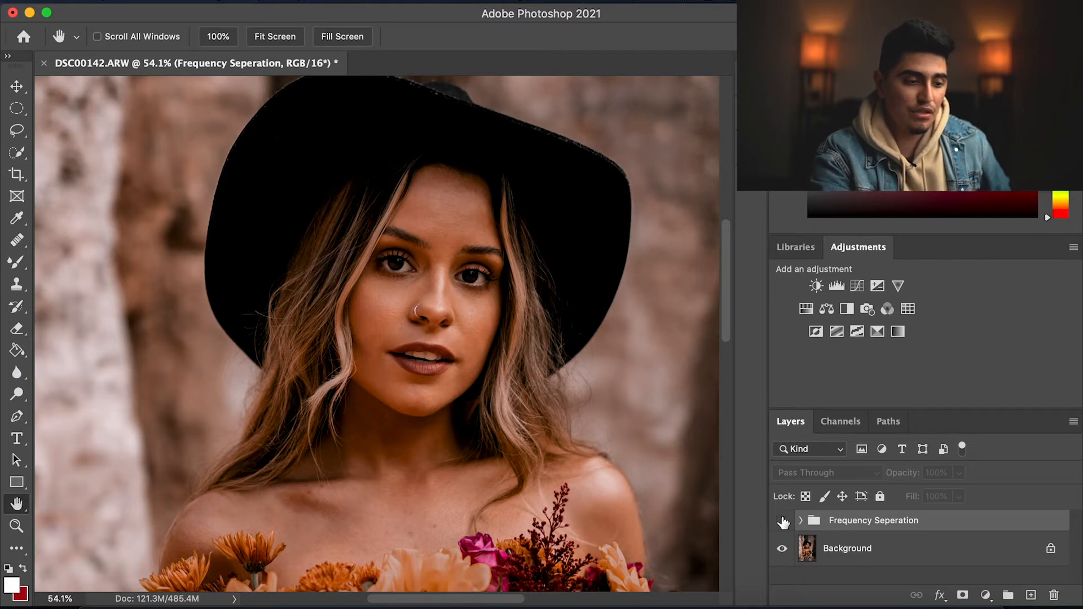
left_click(781, 521)
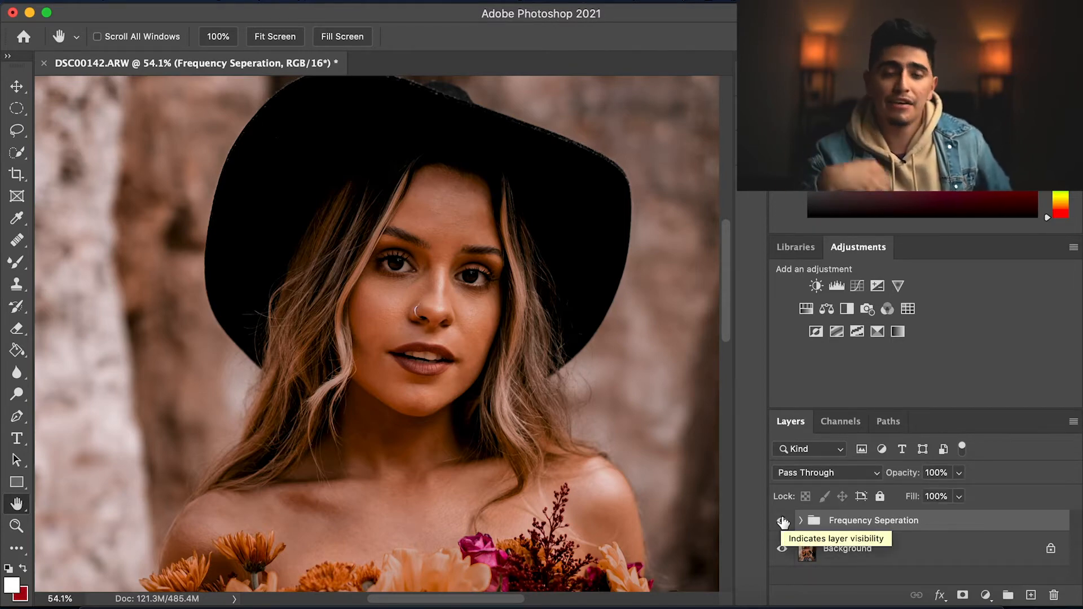
left_click(782, 521)
left_click(782, 520)
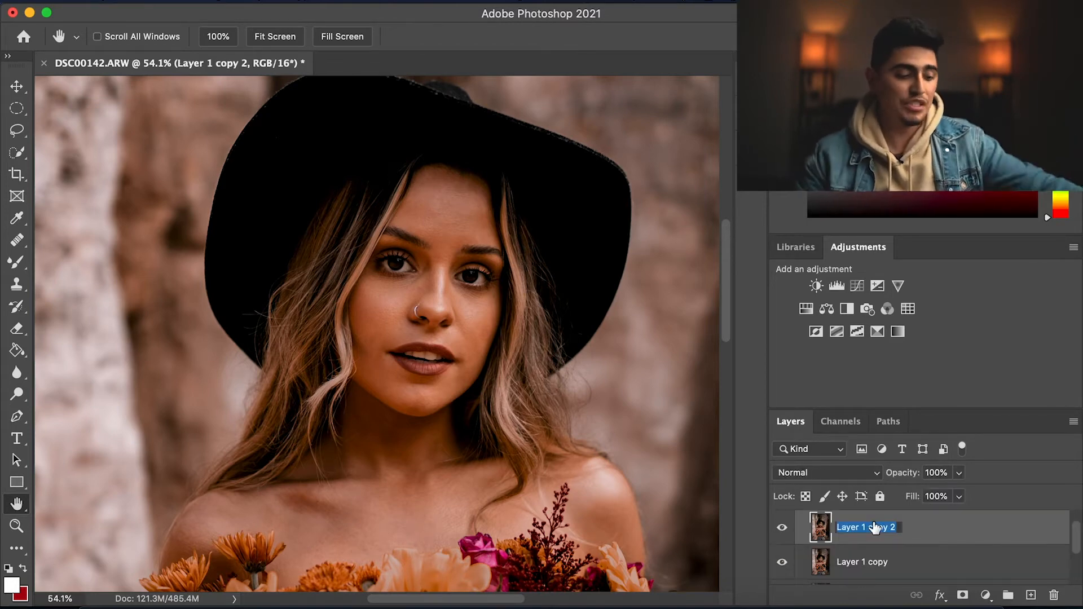
Rename the group's upper copy, Layer 1 copy 2, as "Texture" and Layer 1 copy as "Skin tones"
type("Text")
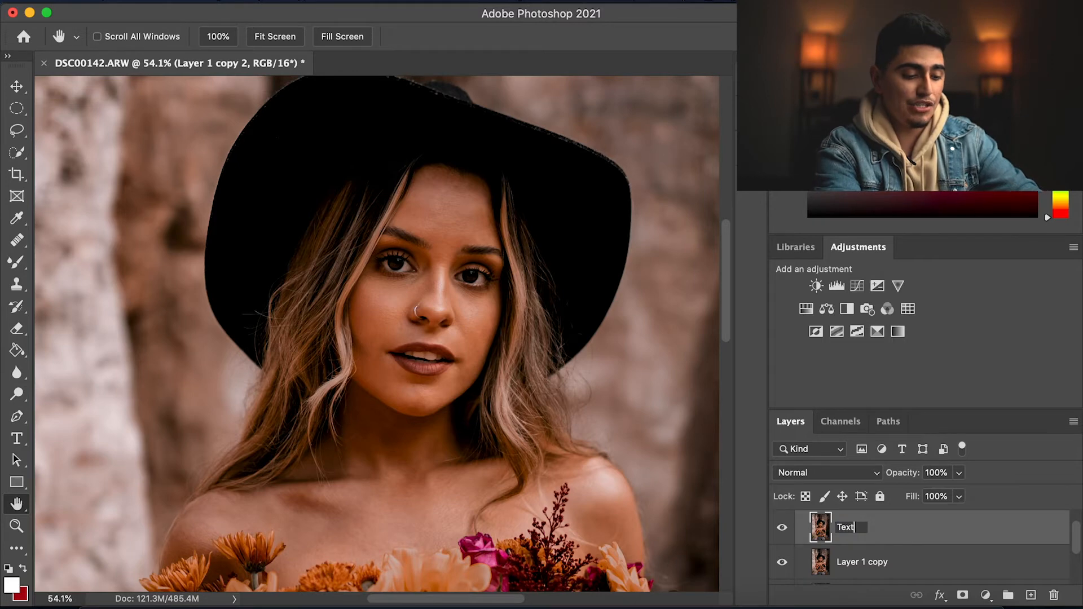
type("ure")
key("Return")
double_click(861, 562)
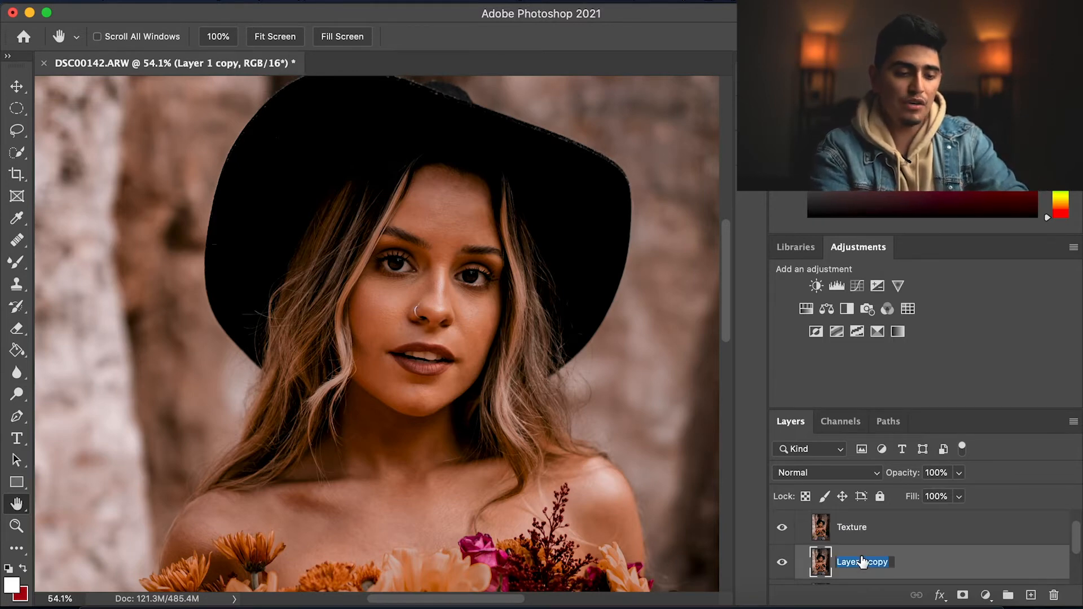
type("Skin tones")
key("Return")
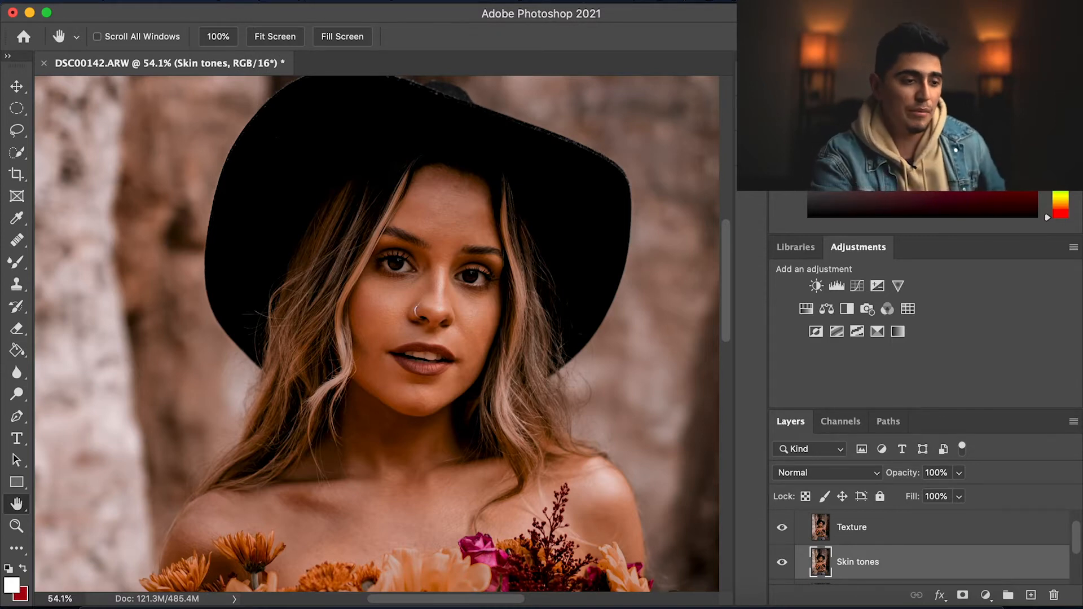
Apply a Gaussian Blur to the Skin tones layer
left_click(396, 1)
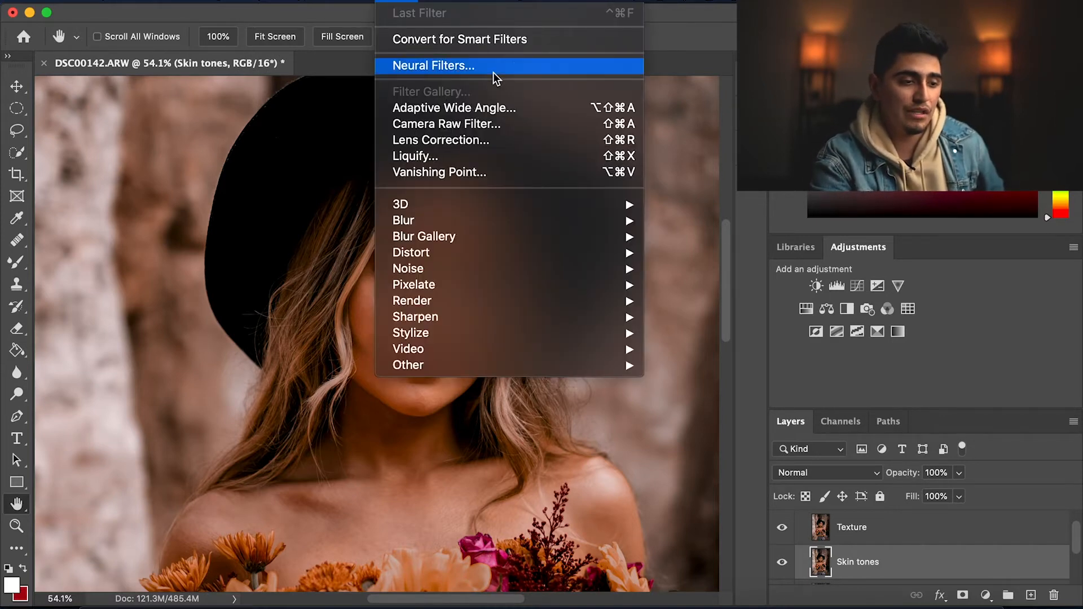
mouse_move(544, 225)
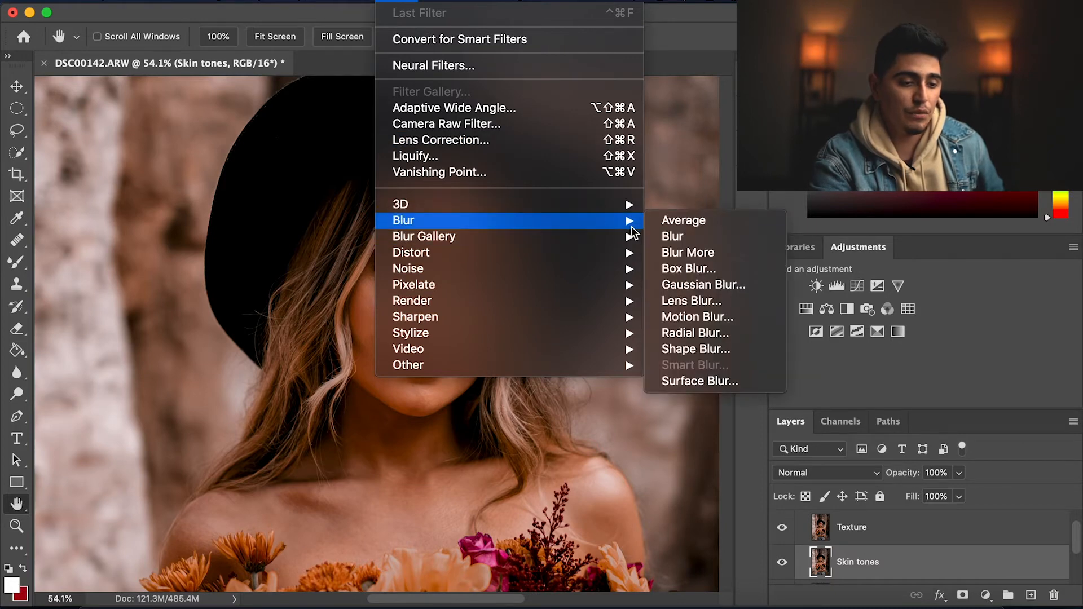
left_click(688, 285)
left_click(642, 135)
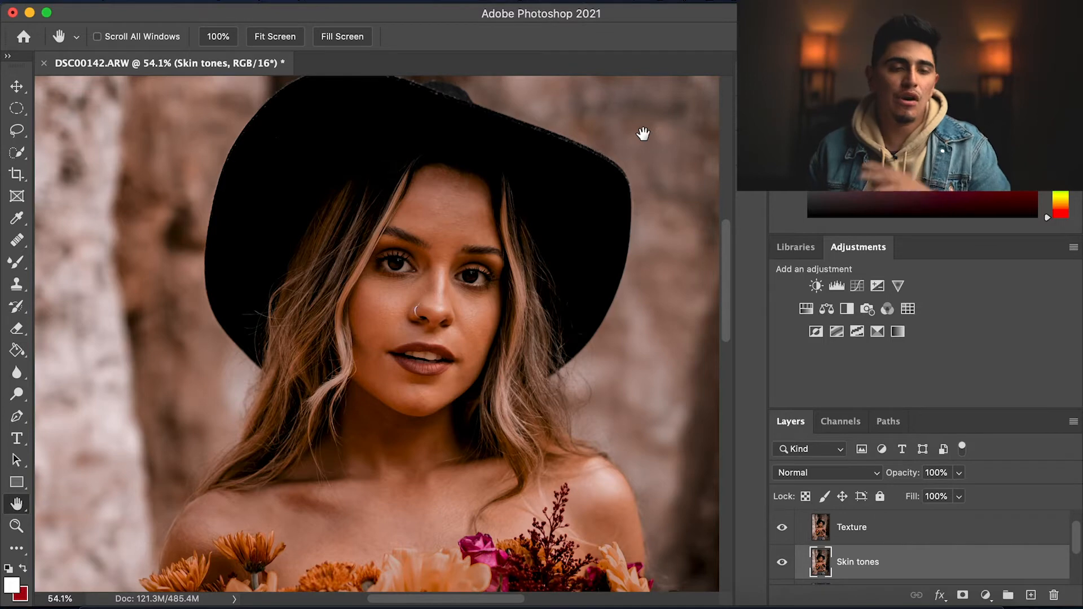
Run Apply Image on the Texture layer with Skin tones as source layer, RGB channel inverted, Add blending, 100% opacity, scale 2 and offset 0
left_click(868, 536)
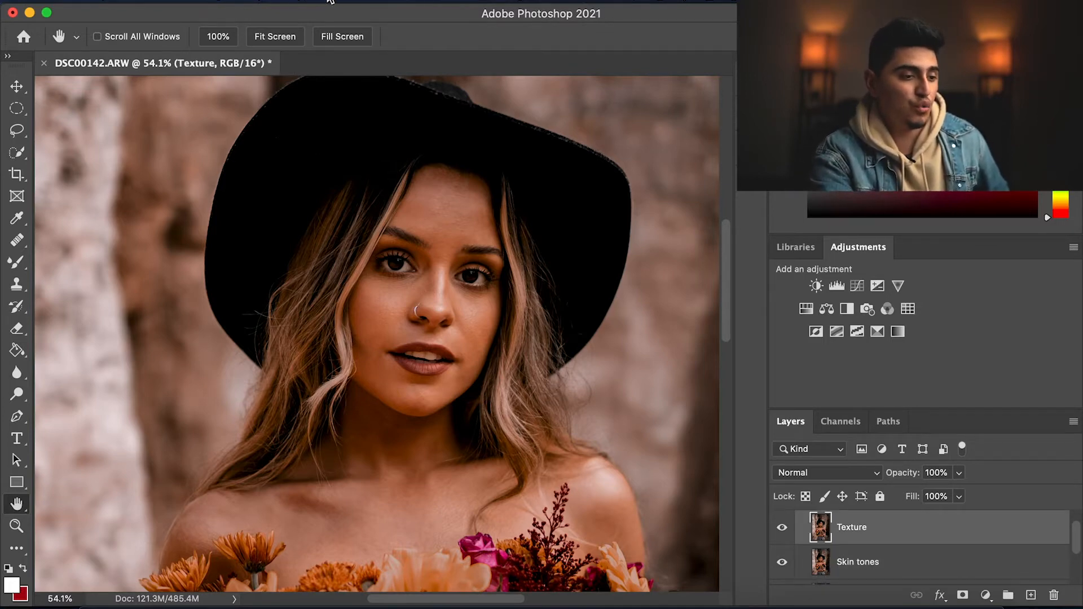
left_click(200, 3)
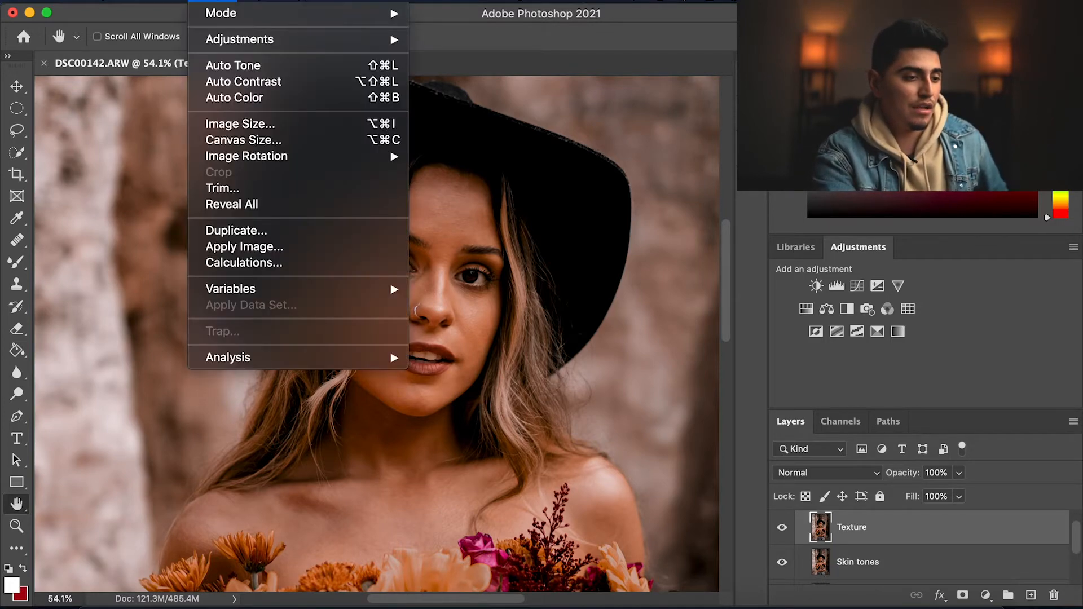
left_click(275, 242)
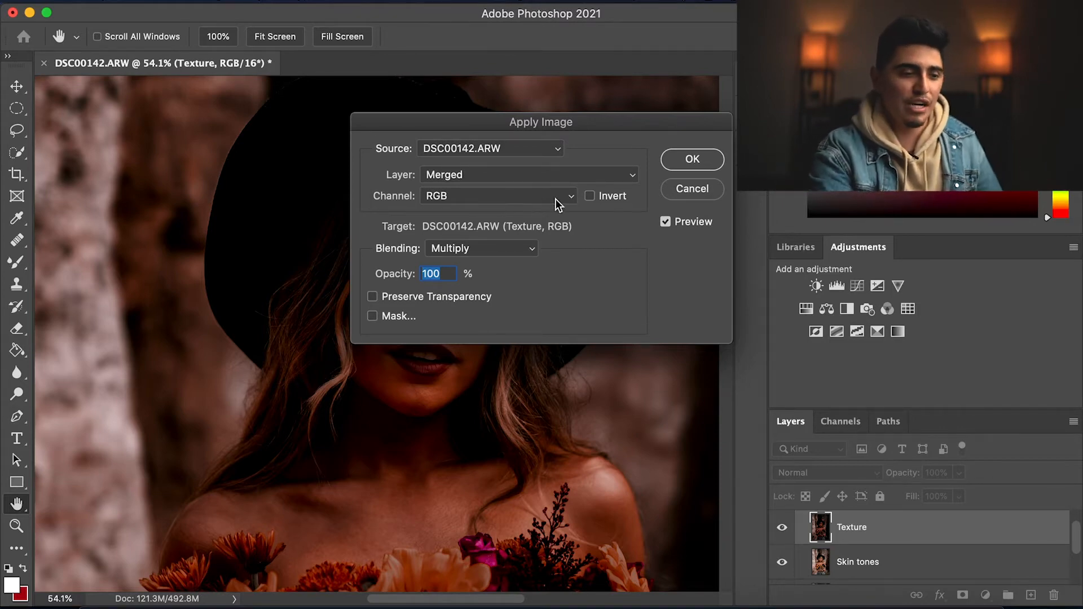
left_click(525, 168)
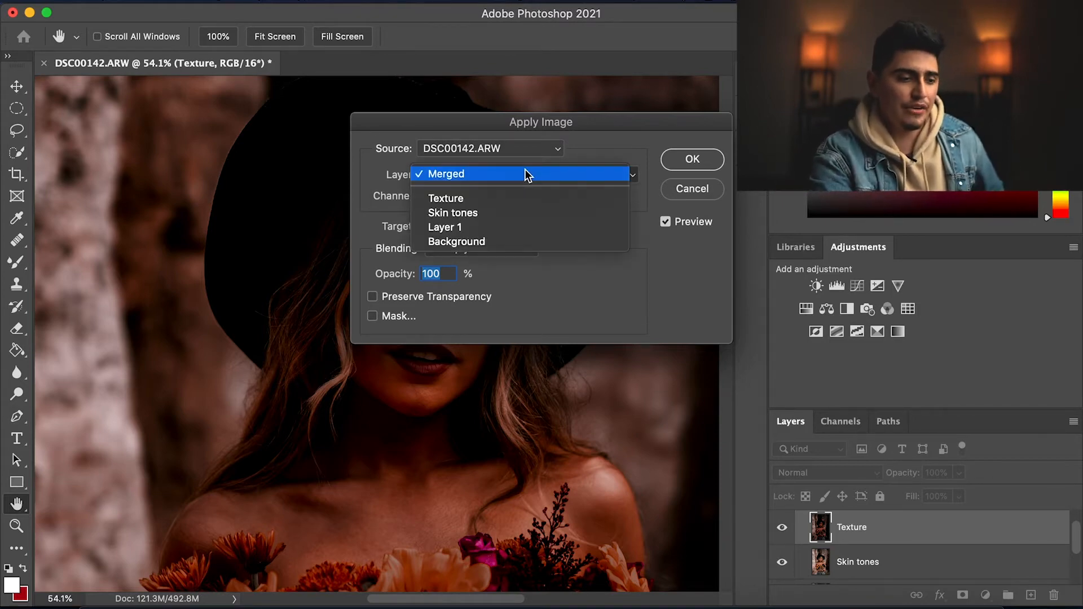
left_click(481, 213)
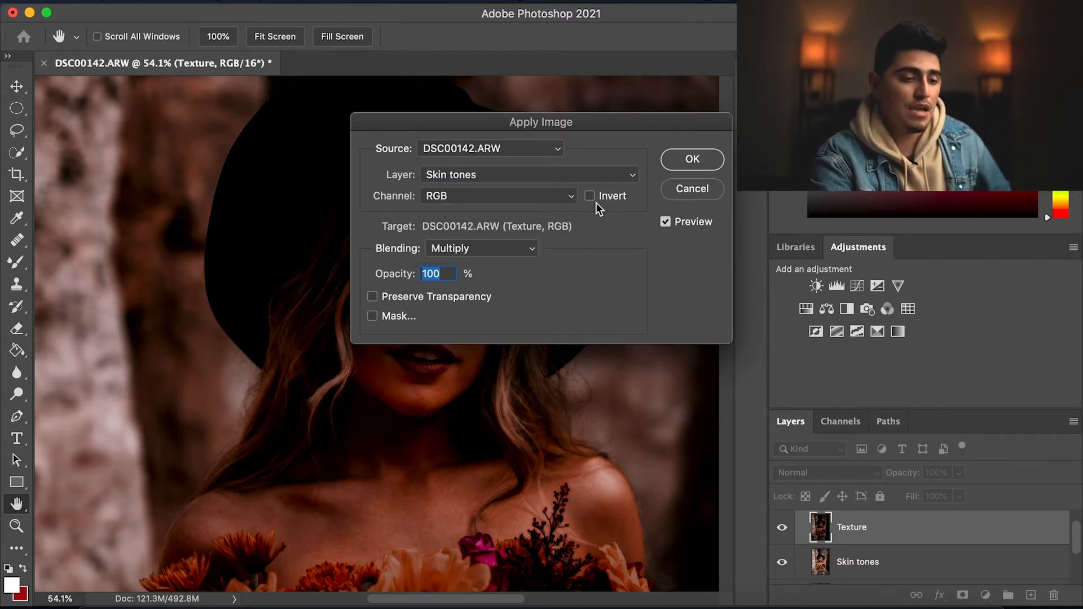
left_click(480, 248)
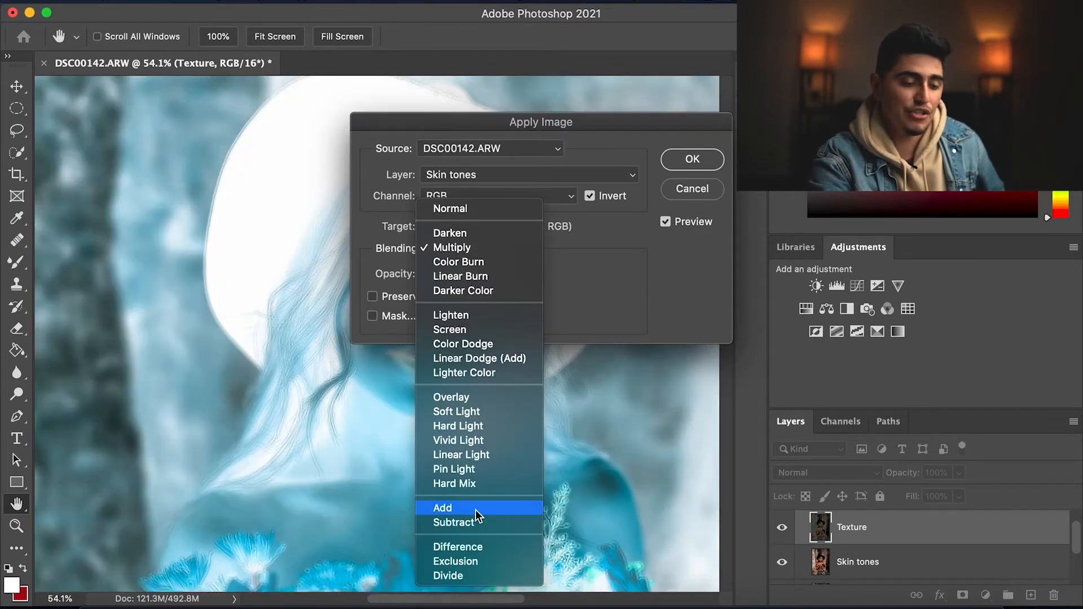
left_click(476, 510)
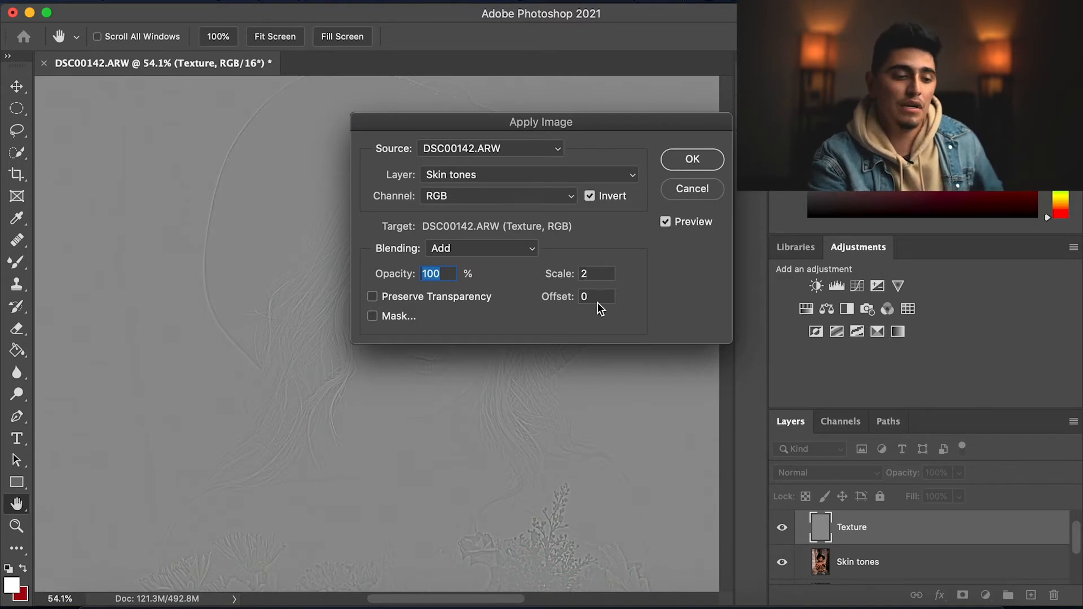
left_click(676, 158)
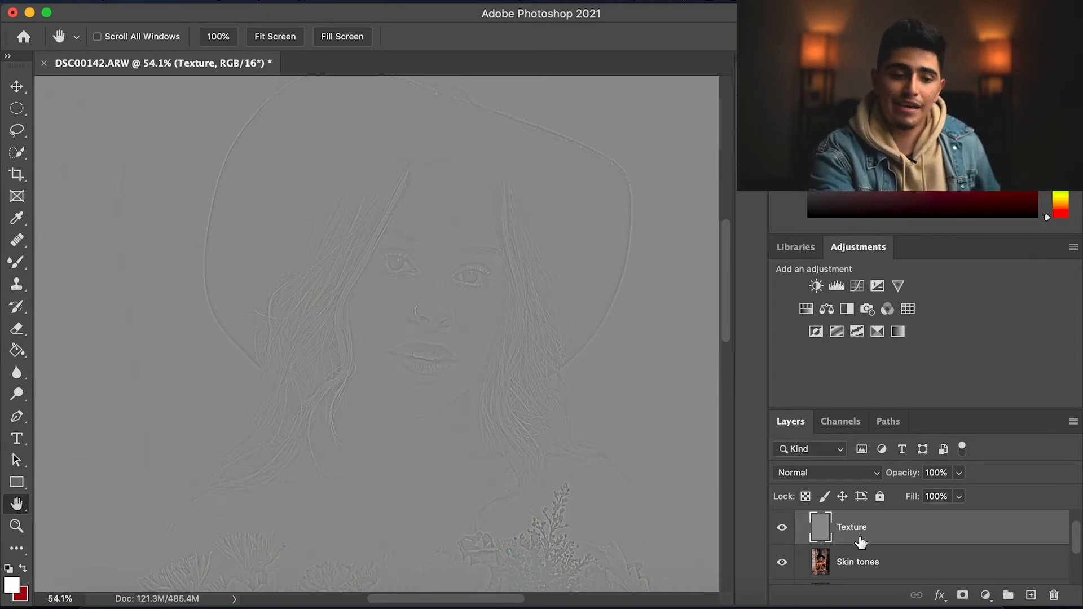
Set the Texture layer's blend mode to Linear Light
left_click(846, 475)
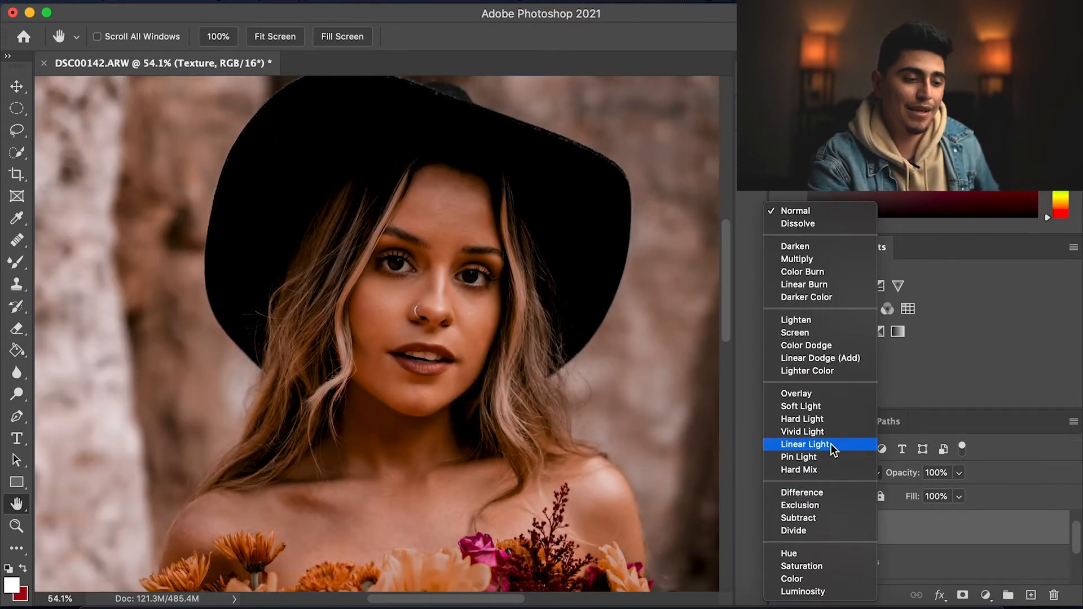
left_click(832, 445)
scroll(587, 405, "down", 8)
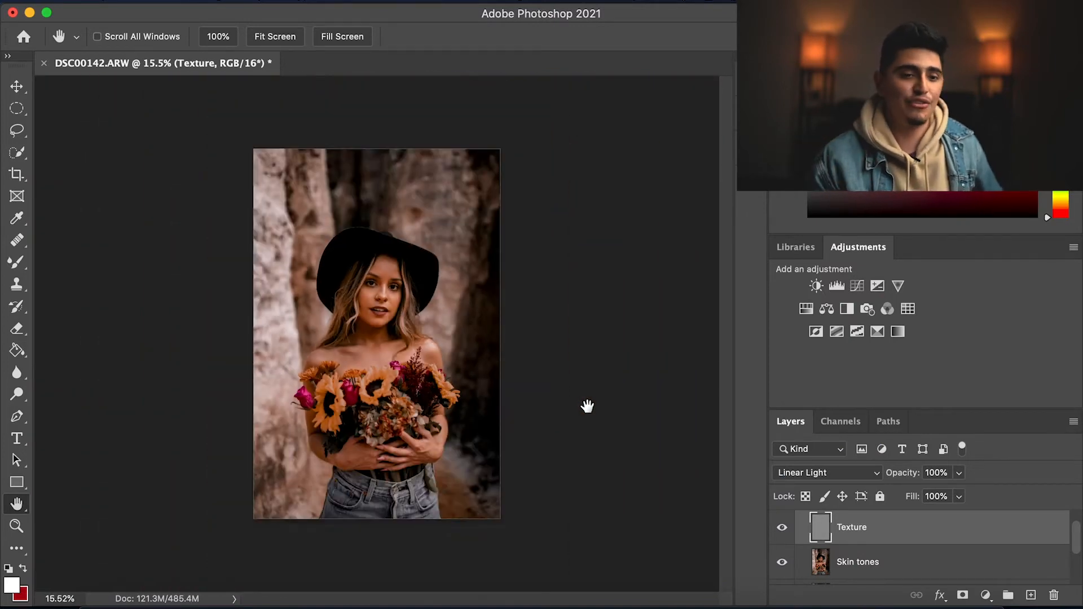
scroll(587, 406, "up", 3)
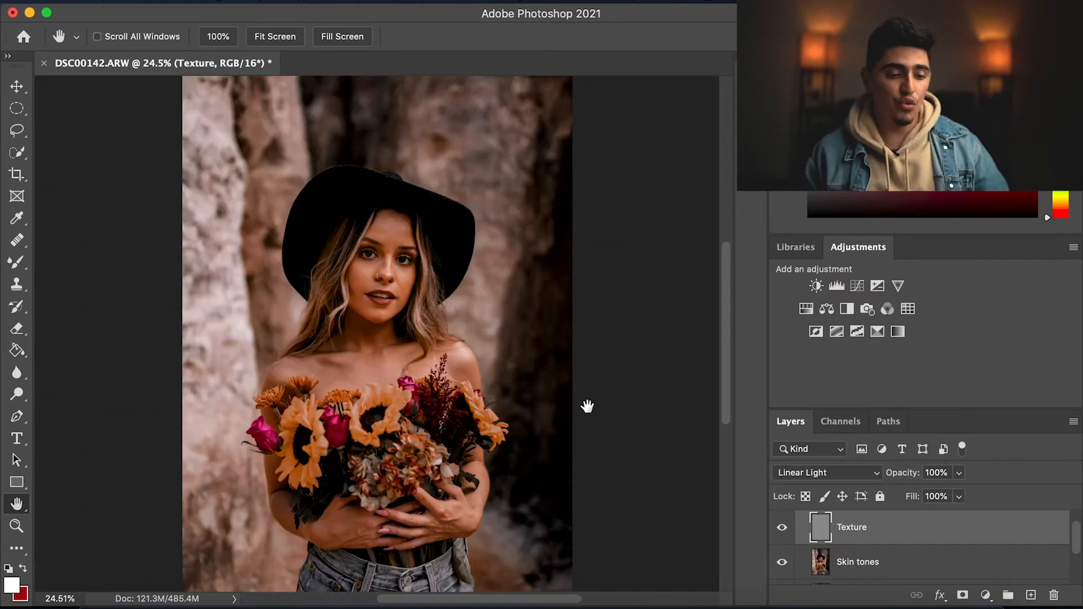
Select the Skin tones layer and activate the Mixer Brush tool for blending the skin on the face
left_click(867, 571)
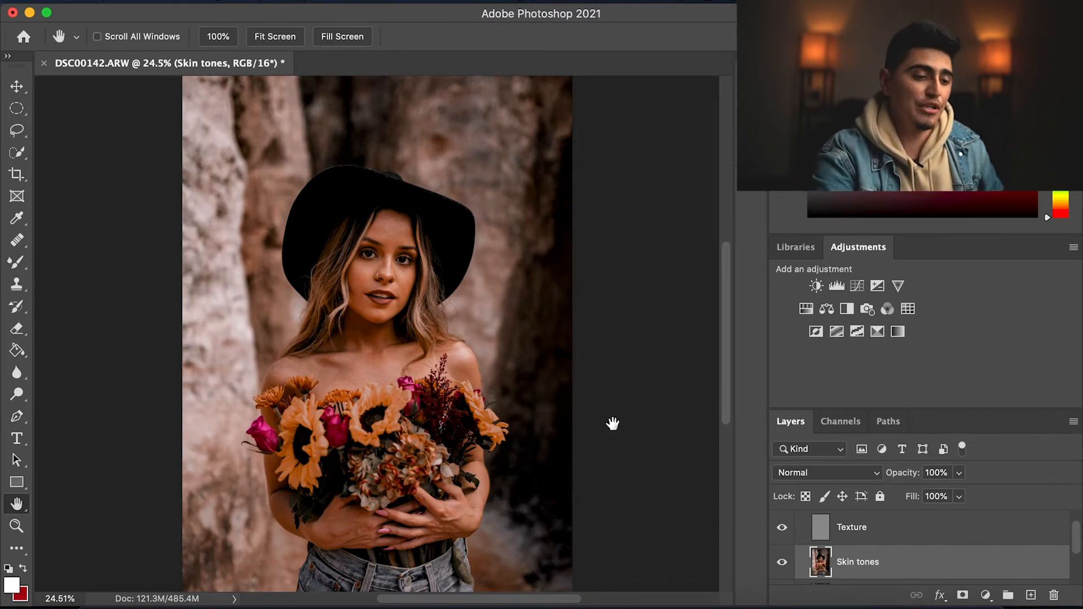
scroll(396, 292, "up", 5)
scroll(396, 292, "up", 2)
left_click_drag(397, 292, 405, 357)
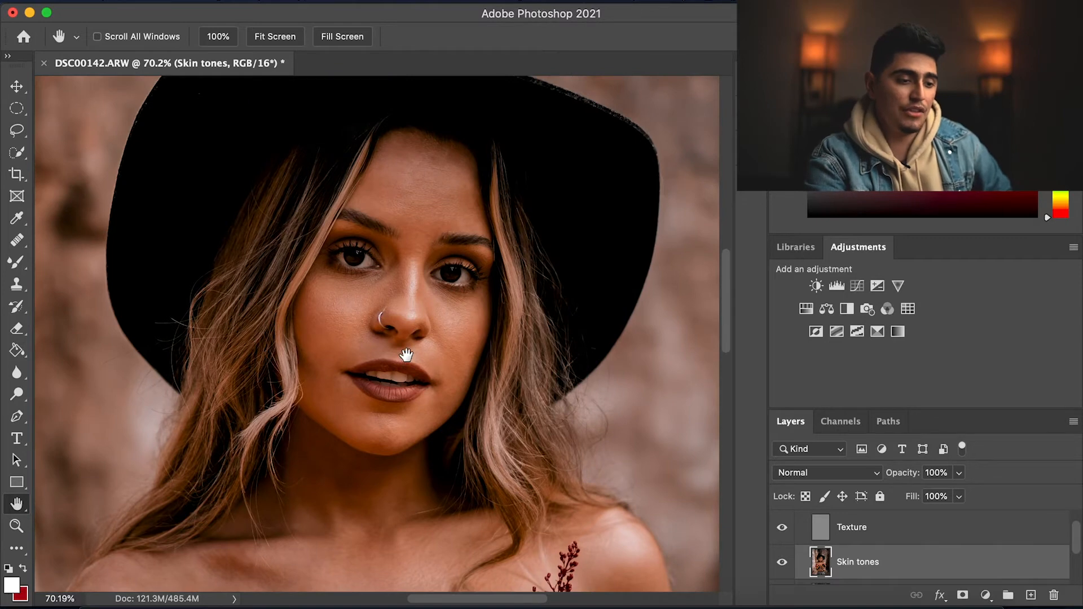
scroll(406, 358, "up", 2)
left_click_drag(436, 292, 433, 347)
key("b")
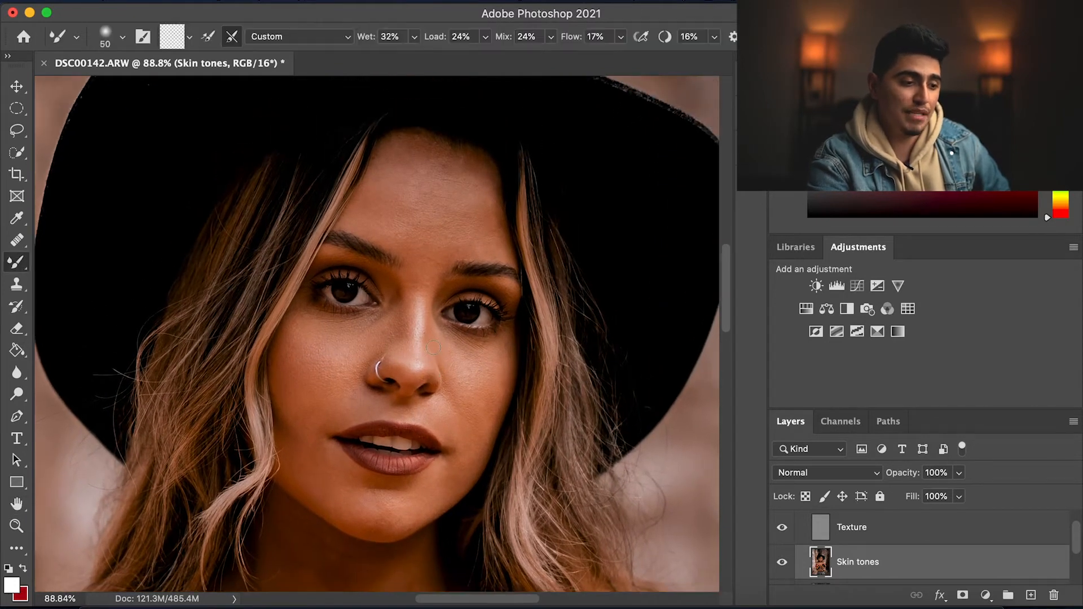
left_click(17, 263)
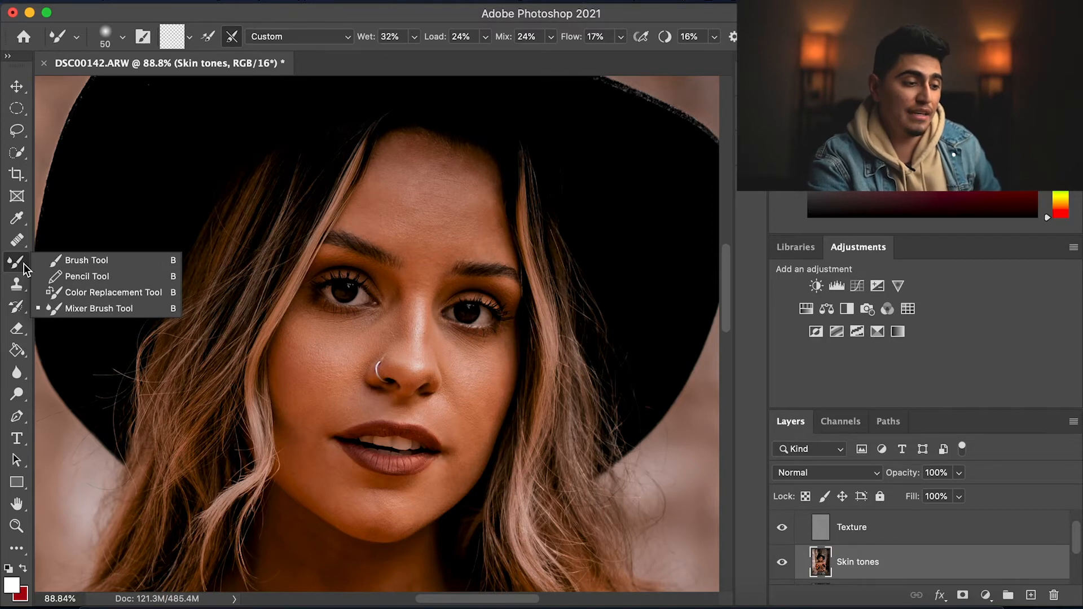
left_click(105, 308)
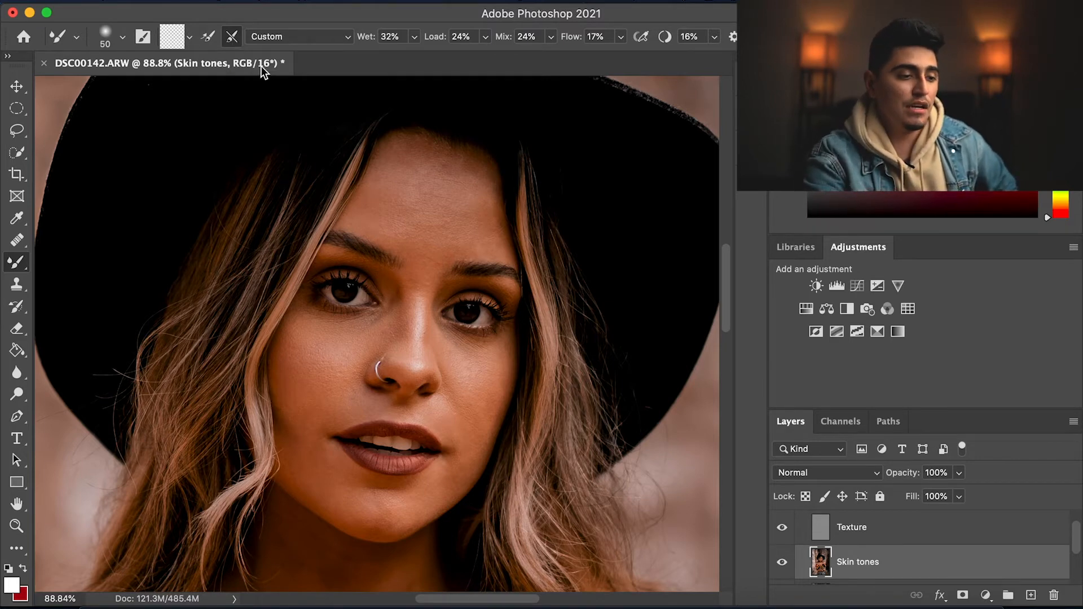
key("Return")
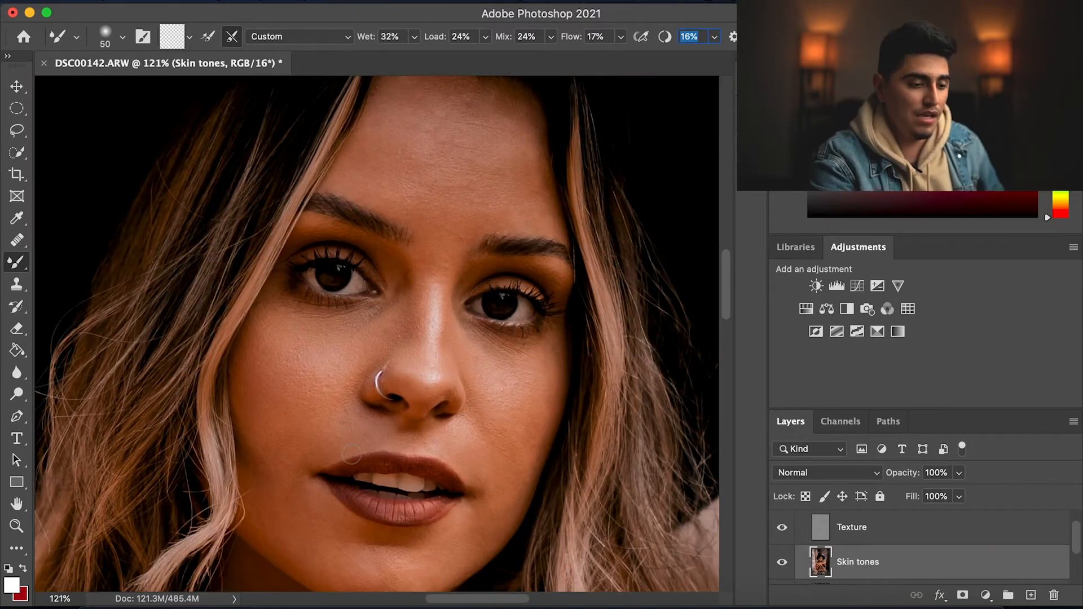
scroll(460, 223, "down", 3)
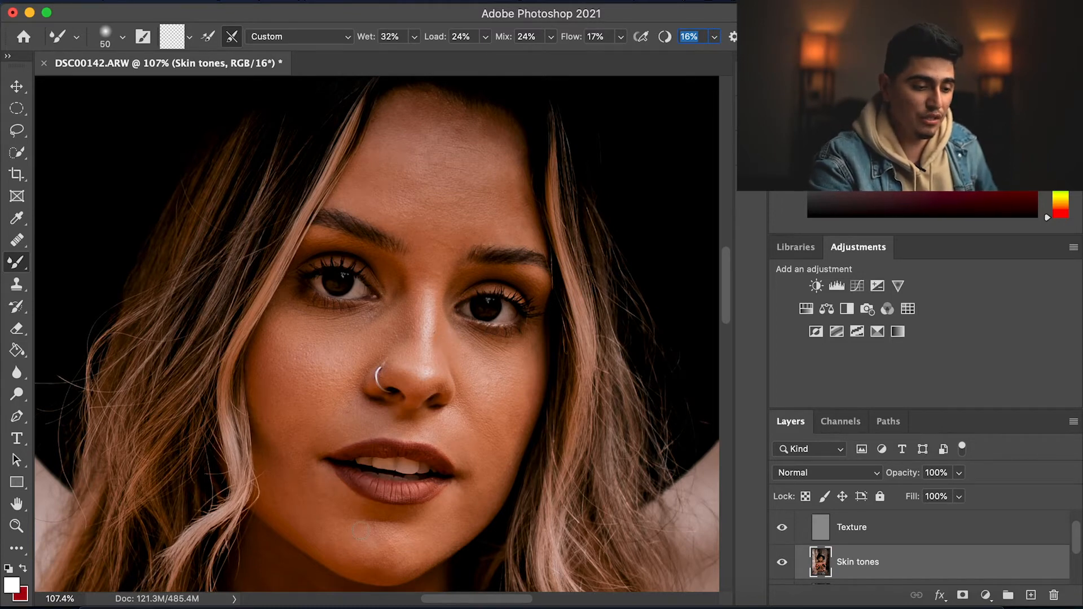
Enlarge the Mixer Brush to 80 px, keeping its hardness at 0%
left_click(123, 37)
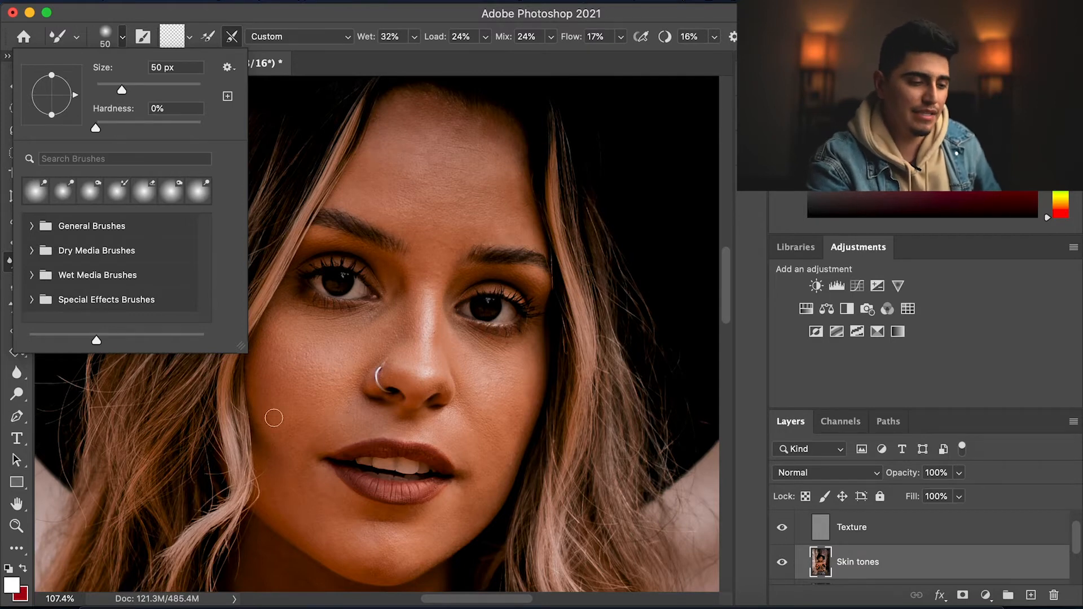
left_click(344, 544)
key("bracketright")
key("bracketright")
key("bracketright")
key("bracketright")
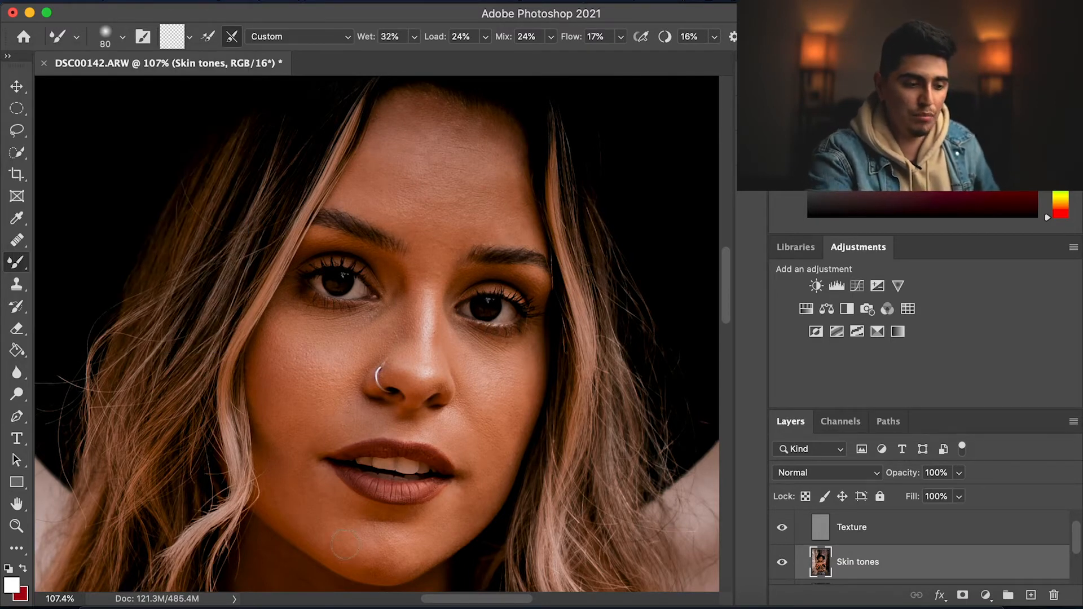
key("bracketright")
key("bracketright")
key("bracketright")
key("bracketright")
key("bracketright")
key("bracketleft")
key("bracketleft")
key("bracketright")
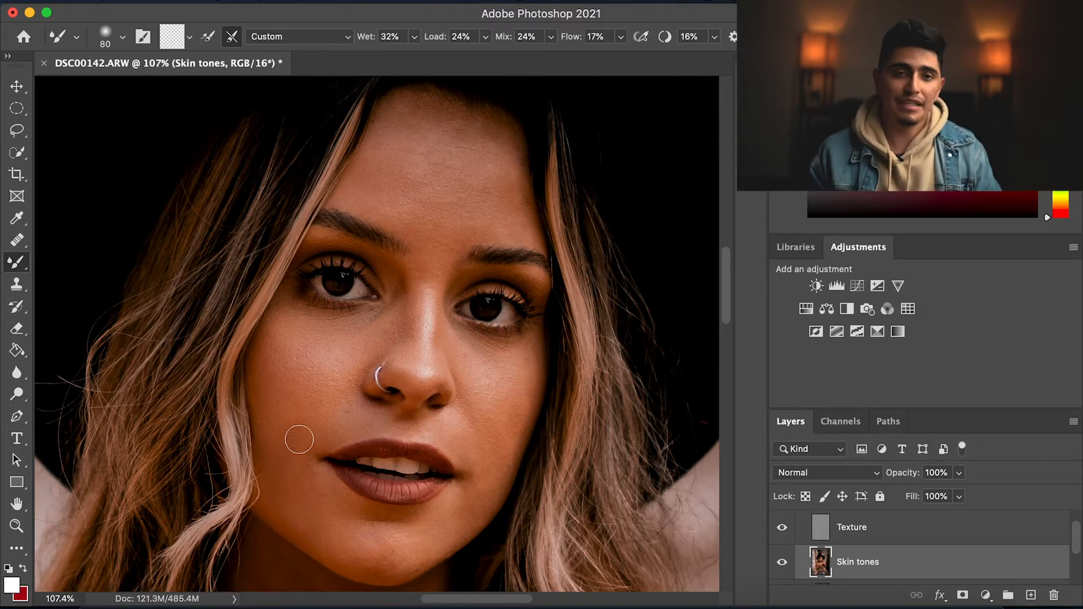
Try the Mixer Brush at 50 px on the face and return its size to 80 px
key("bracketleft")
key("bracketleft")
key("bracketleft")
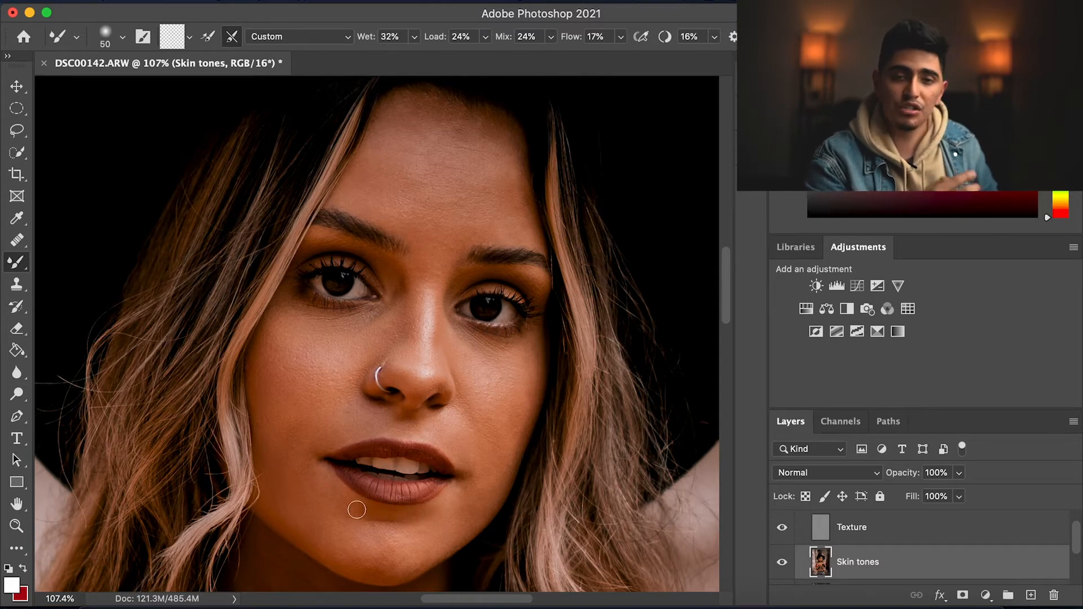
key("bracketright")
key("bracketright")
key("bracketright")
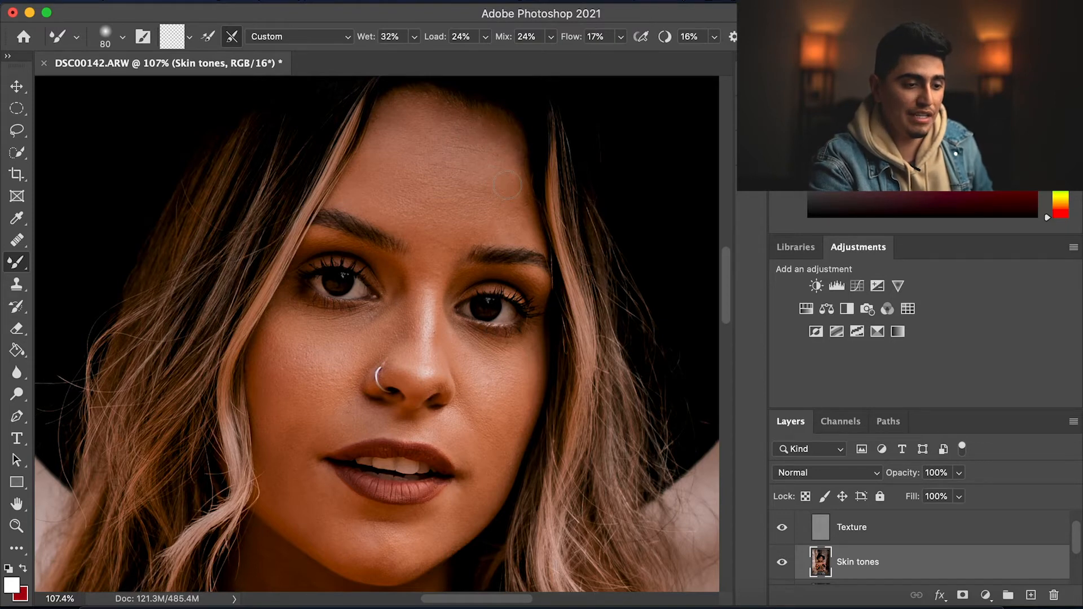
Blend the forehead skin on the Skin tones layer with the Mixer Brush, enlarging it to 100 px and reducing it to 45 px
key("bracketright")
key("bracketright")
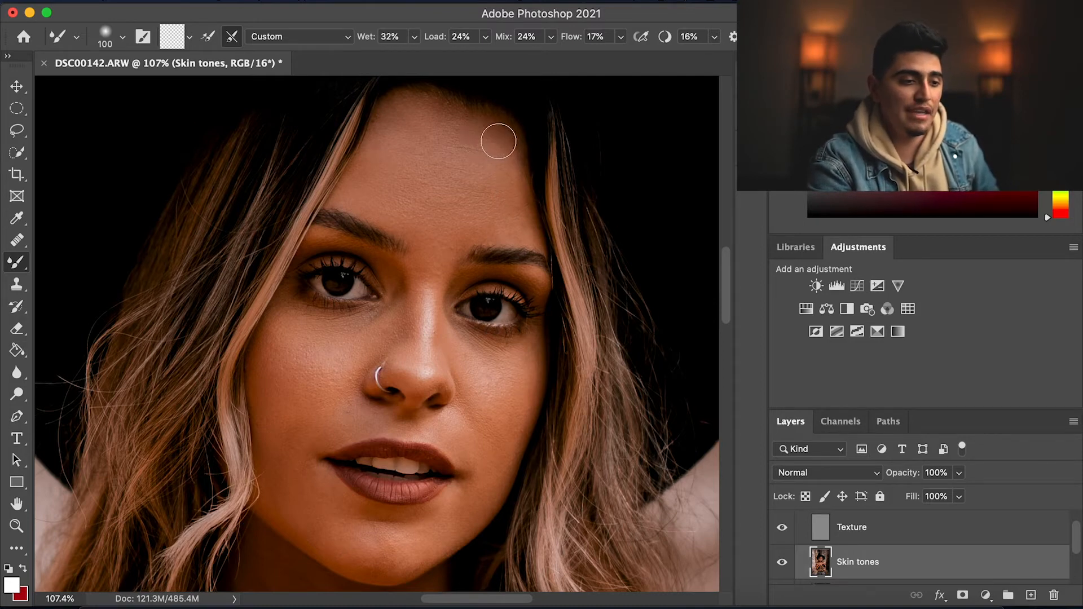
key("bracketleft")
key("bracketleft")
key("bracketleft")
key("bracketleft")
key("bracketleft")
key("bracketleft")
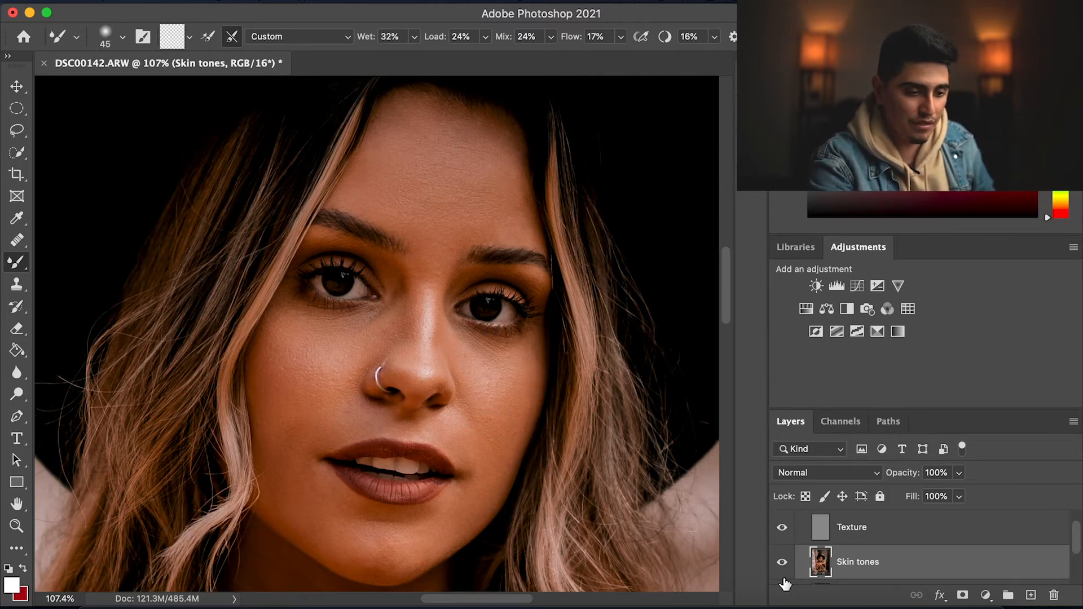
Compare the face before and after retouching by toggling the visibility of the Frequency Seperation group
scroll(854, 560, "up", 1)
left_click(783, 520)
left_click(783, 520)
left_click(783, 520)
left_click(784, 520)
left_click(784, 520)
left_click(784, 520)
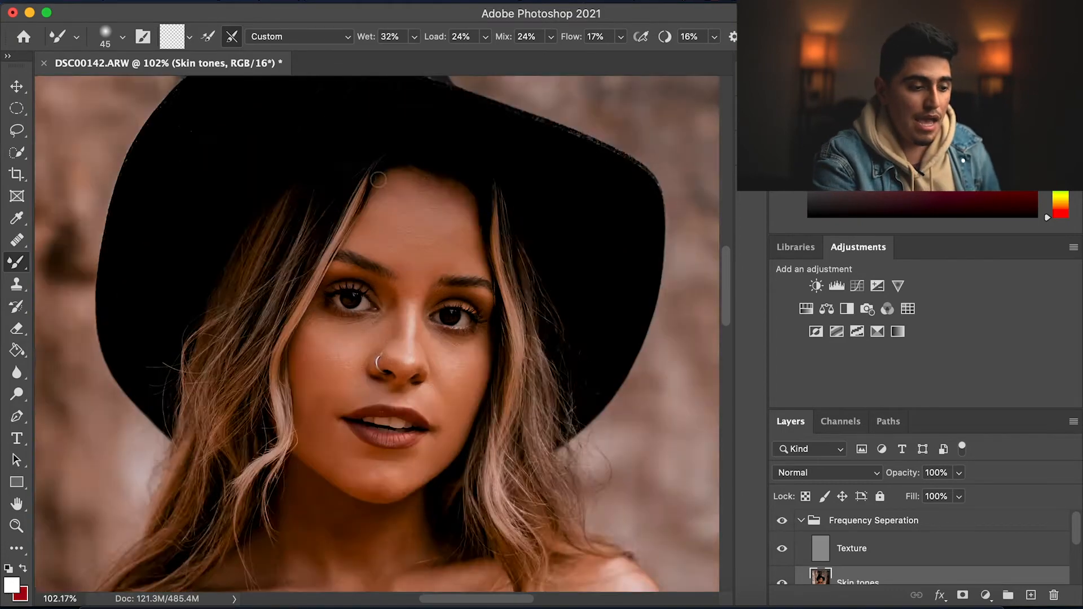
Bring the neck and chest into view and reactivate the Mixer Brush for blending the skin there
scroll(379, 179, "down", 5)
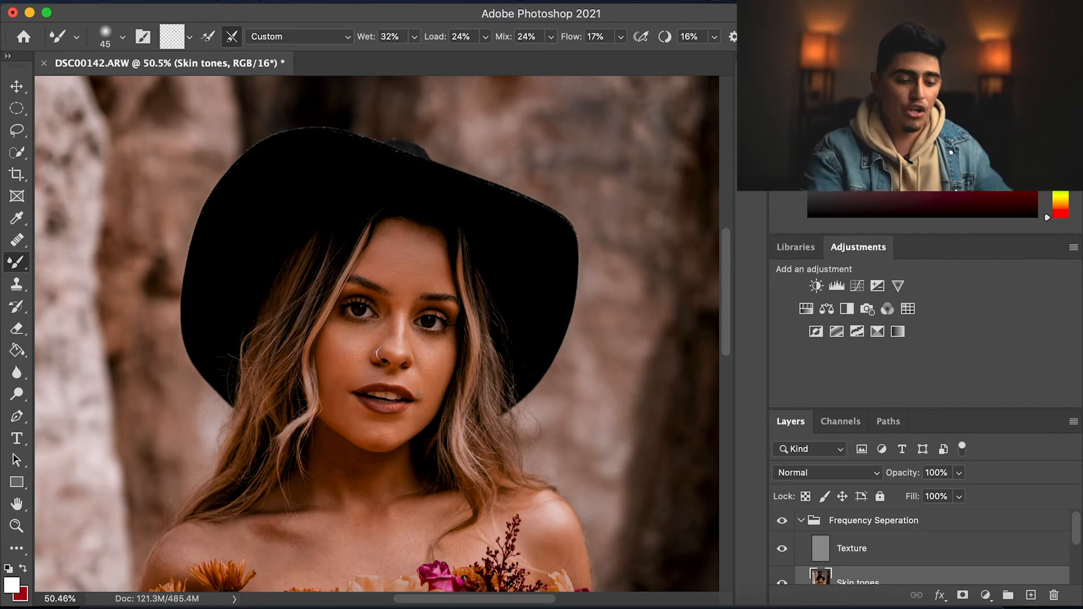
key("h")
mouse_move(399, 496)
left_mouse_down()
mouse_move(421, 407)
mouse_move(410, 408)
mouse_move(400, 373)
left_mouse_up()
key("b")
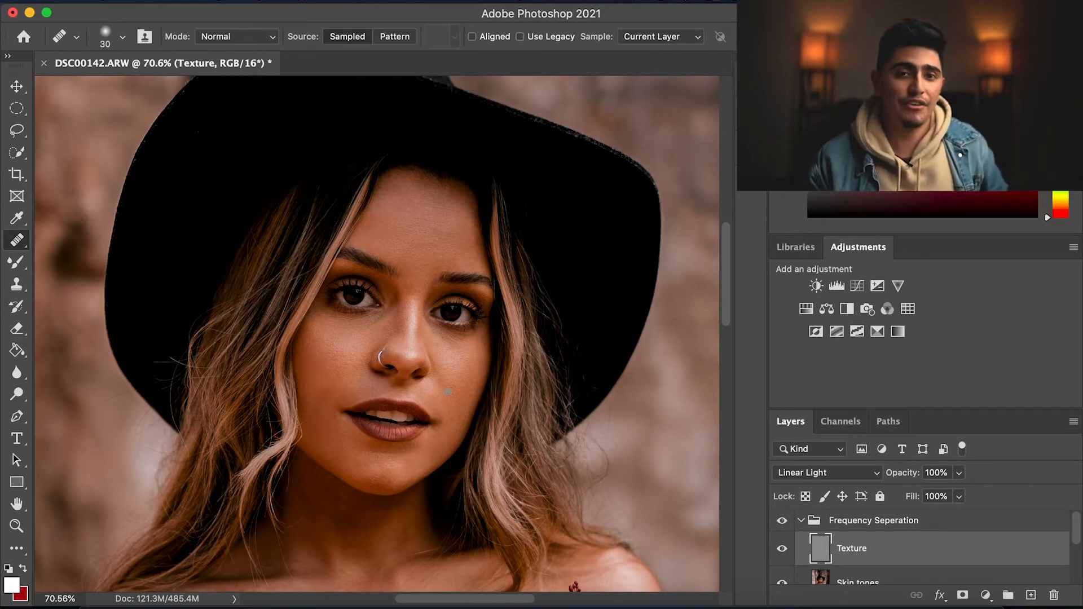
On the Texture layer, sample clean cheek skin with the Healing Brush and heal the area beside the nose
scroll(448, 392, "up", 4)
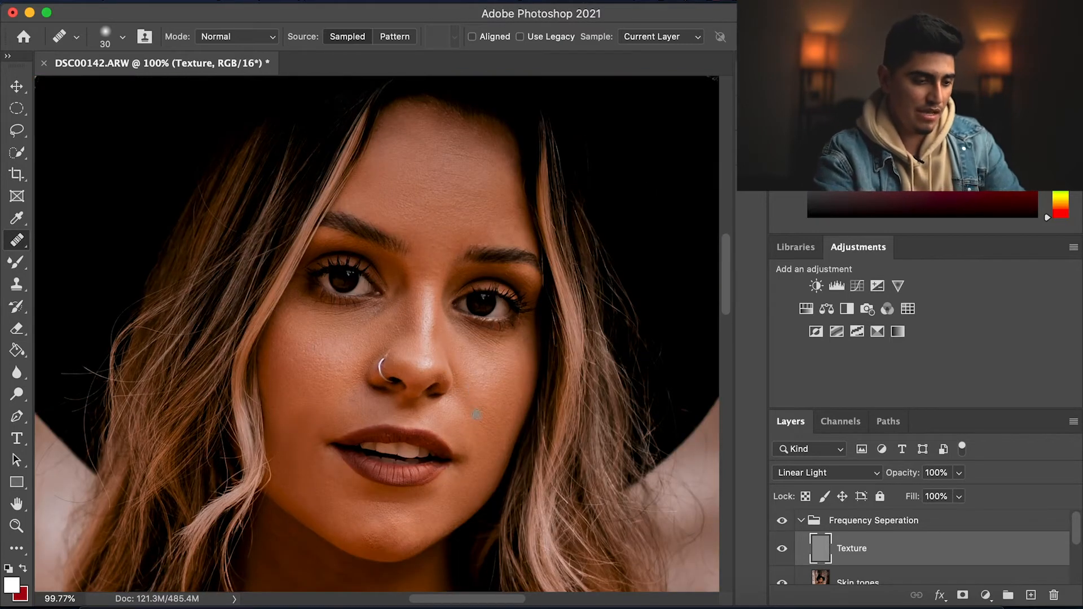
left_click(477, 416, "alt")
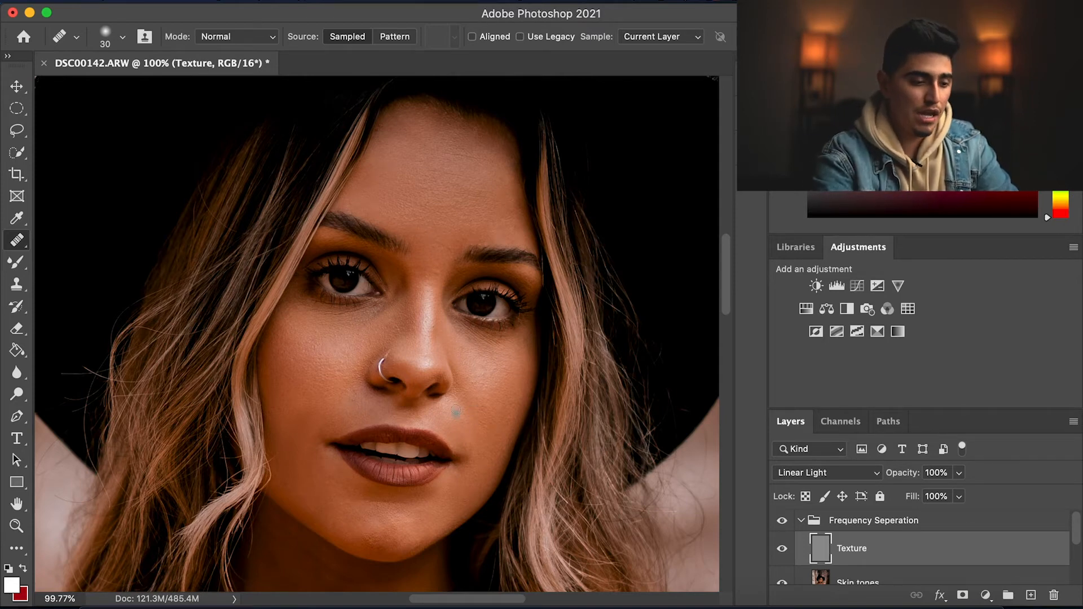
mouse_move(464, 405)
left_mouse_down()
mouse_move(485, 426)
mouse_move(460, 376)
left_mouse_up()
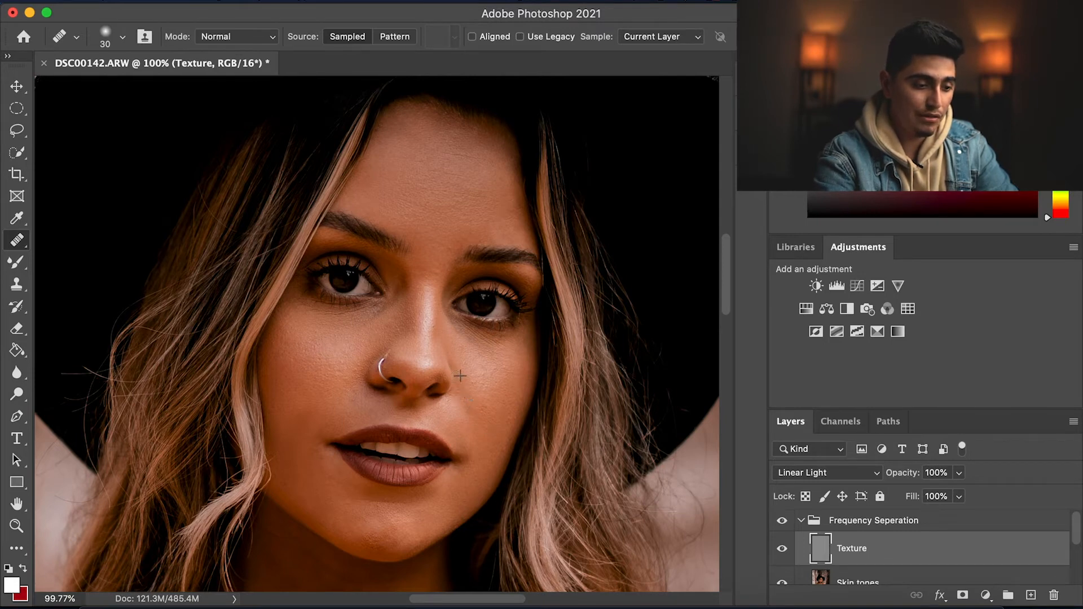
Fit the whole portrait in view and compare it with the Frequency Seperation group hidden and shown
key("super+0")
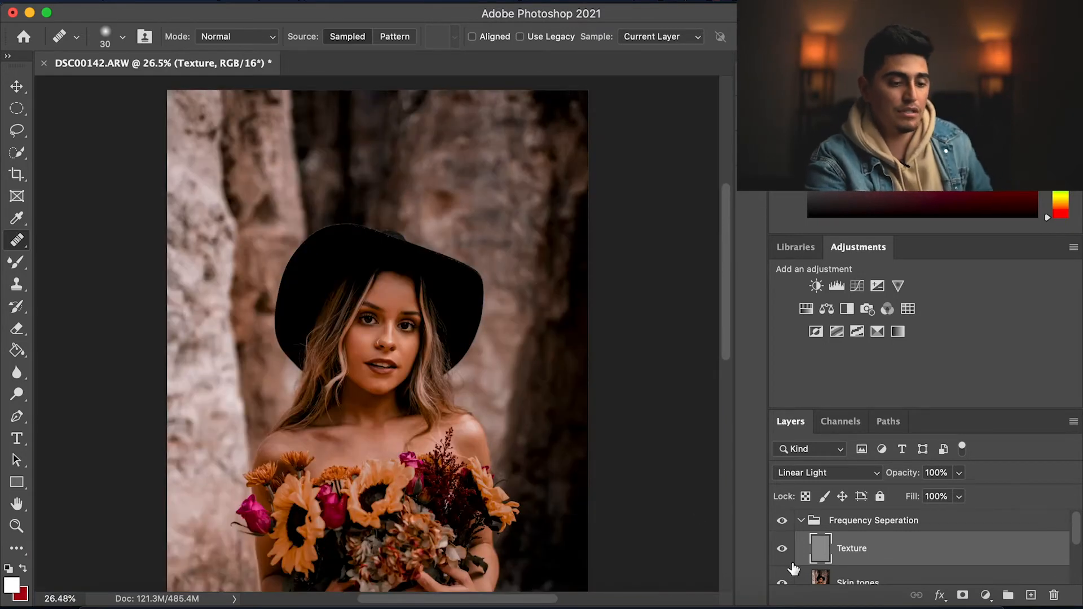
left_click(782, 522)
left_click(782, 522)
left_click(783, 523)
left_click(782, 523)
left_click(783, 523)
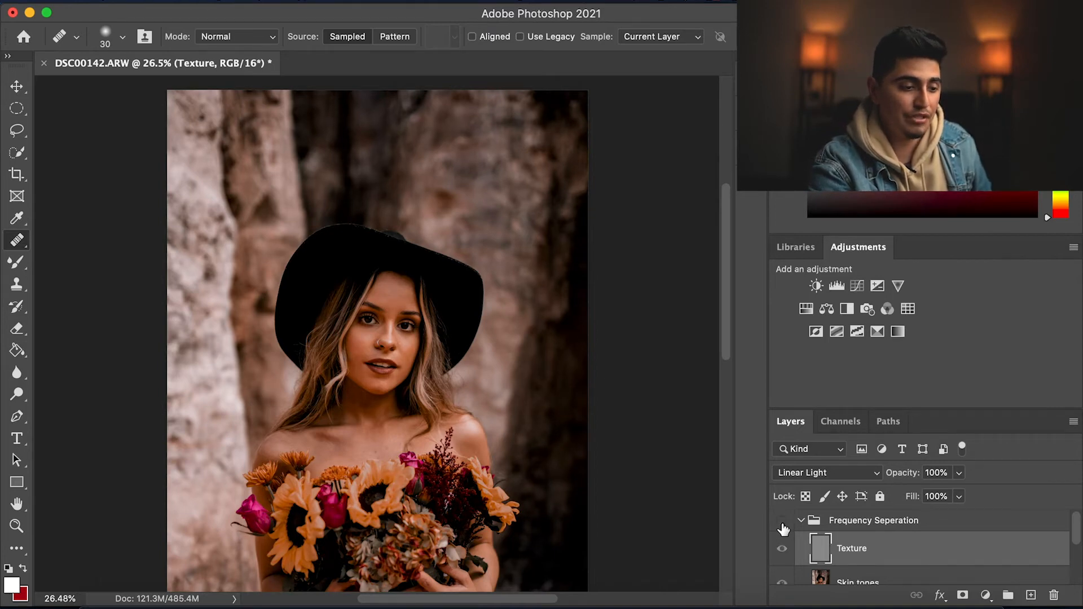
left_click(782, 523)
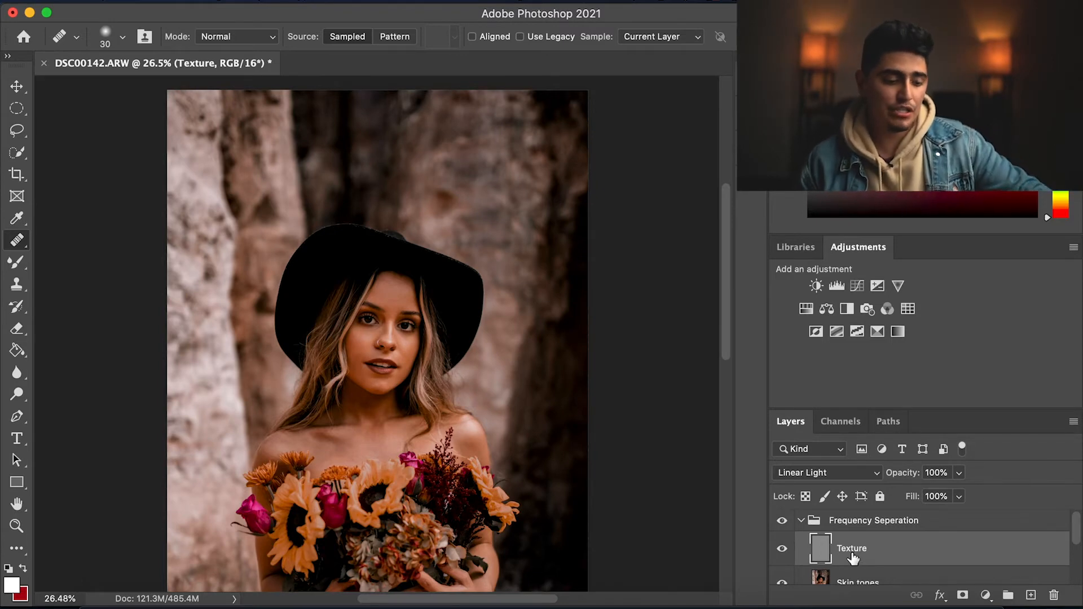
Duplicate the Texture layer and lower the copy's opacity to 40%, then to 30%
key("super+j")
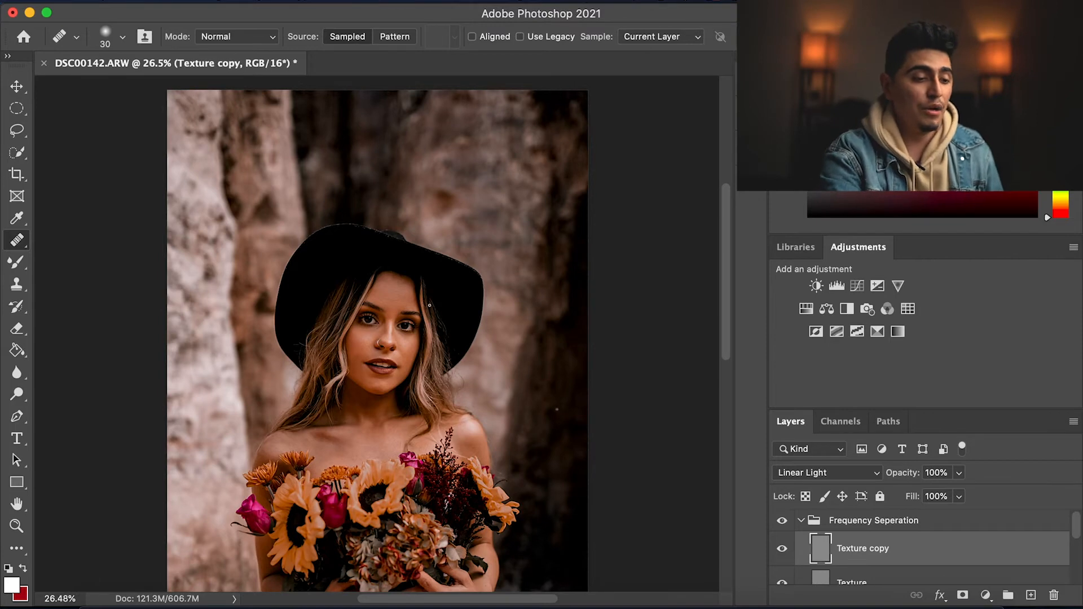
scroll(418, 354, "up", 10)
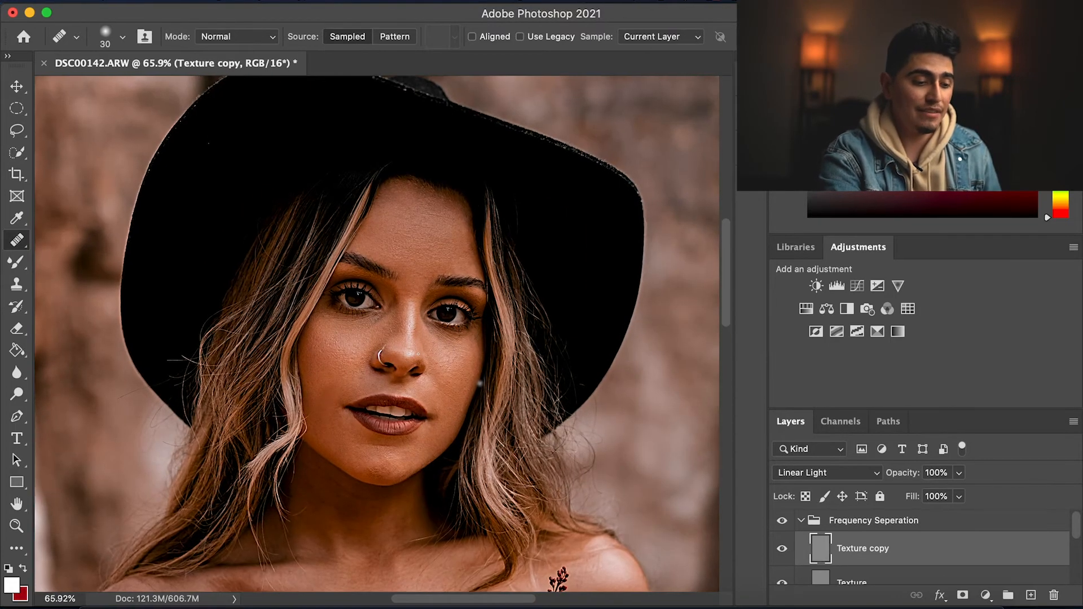
key("space")
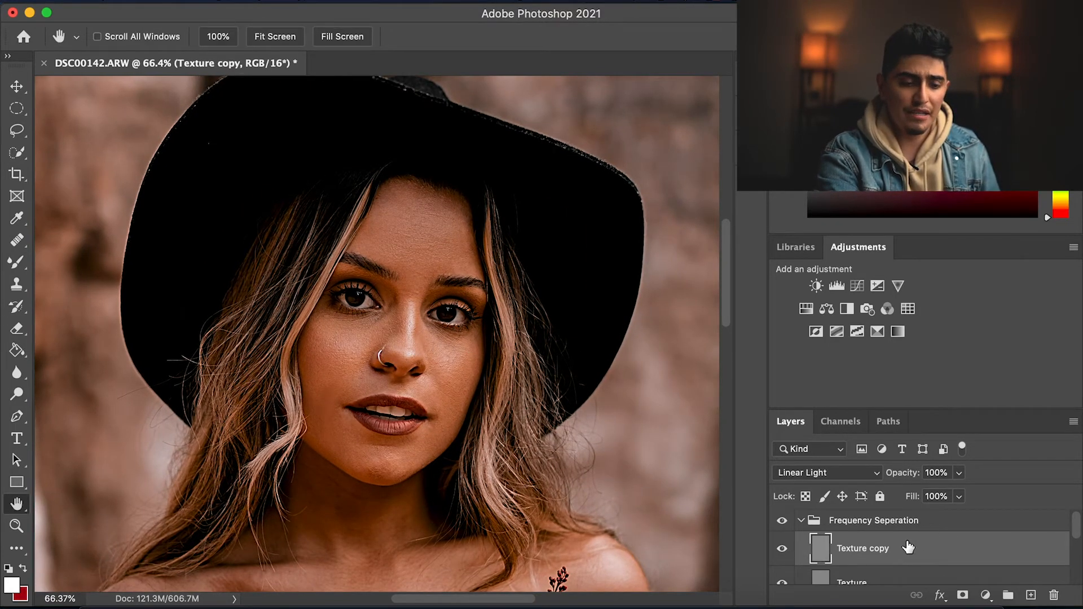
left_click(945, 471)
type("40")
key("Return")
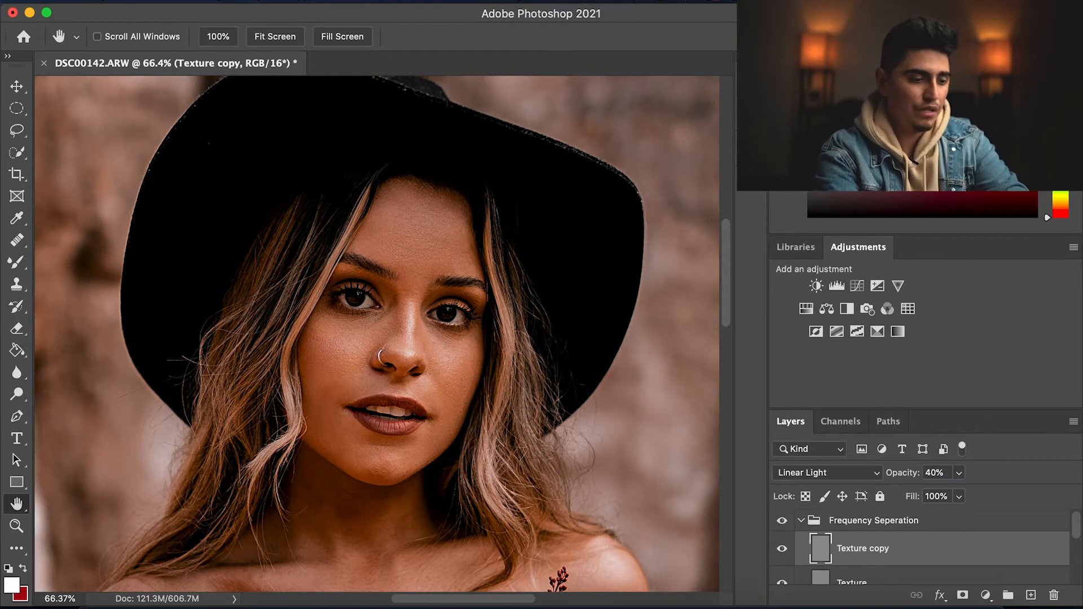
left_click(944, 472)
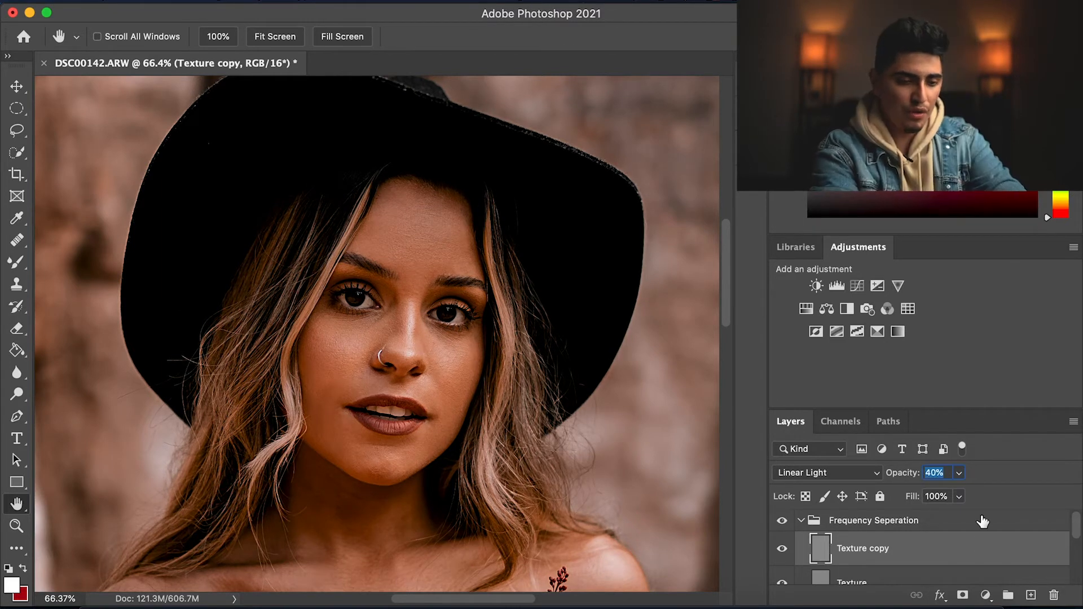
type("30")
key("Return")
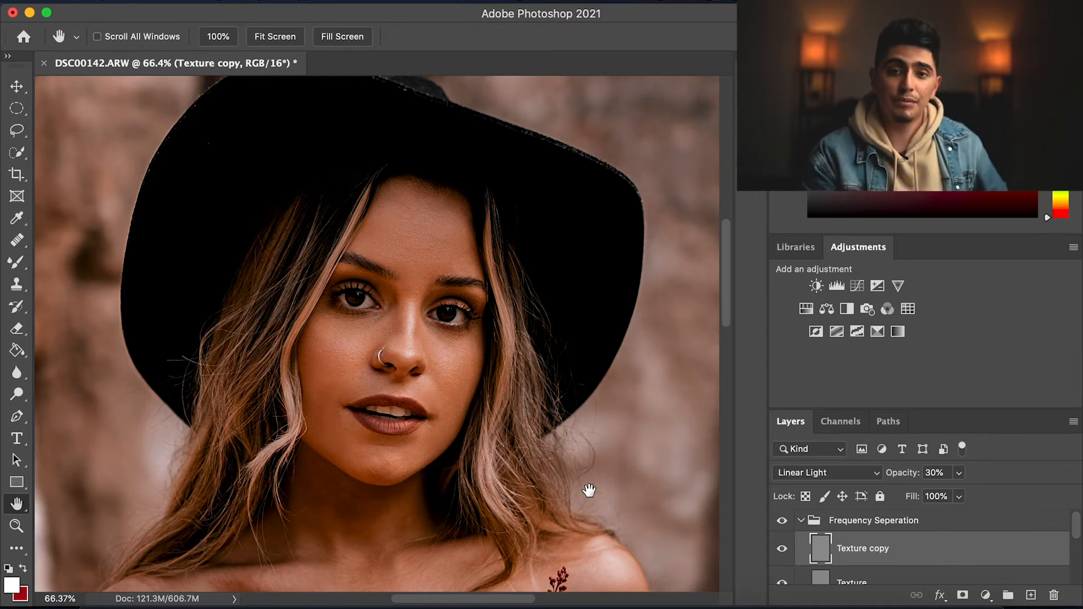
Rename the duplicated texture layer as Dodge and Burn
double_click(863, 548)
type("Do")
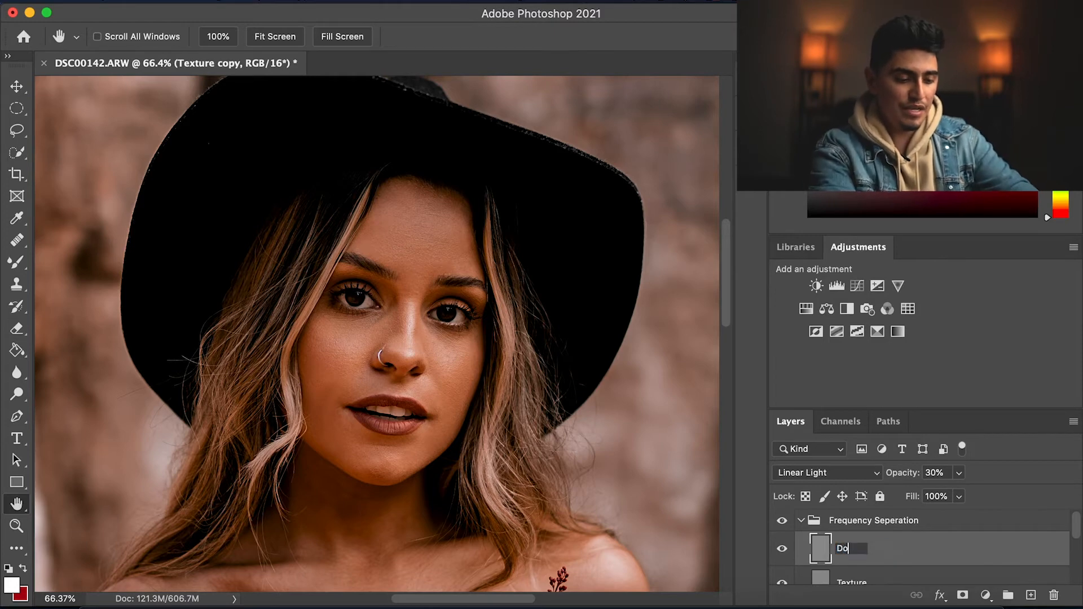
type("dge and Burn")
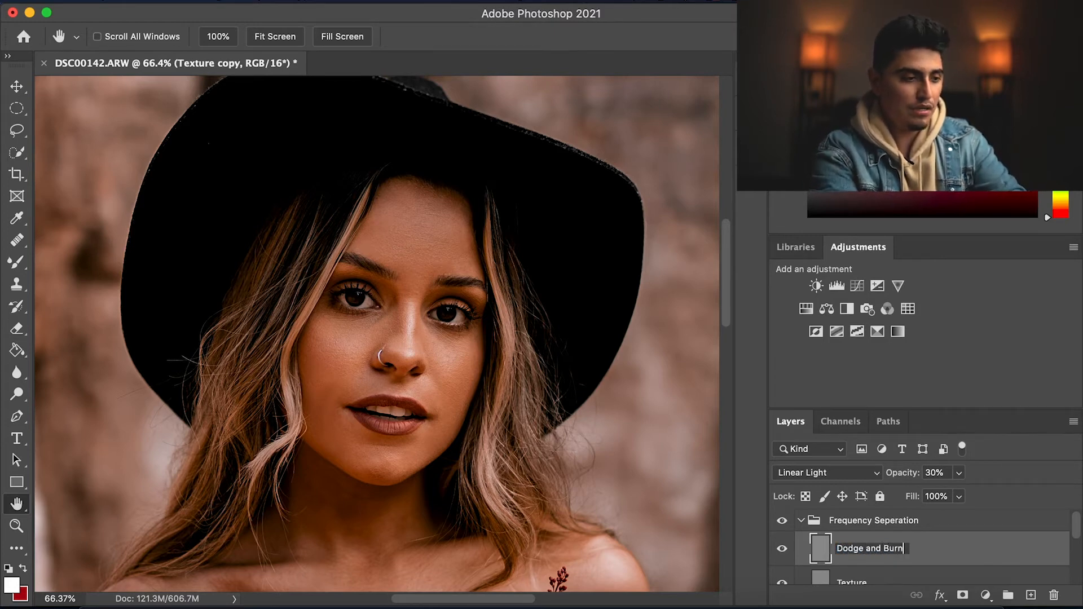
key("Return")
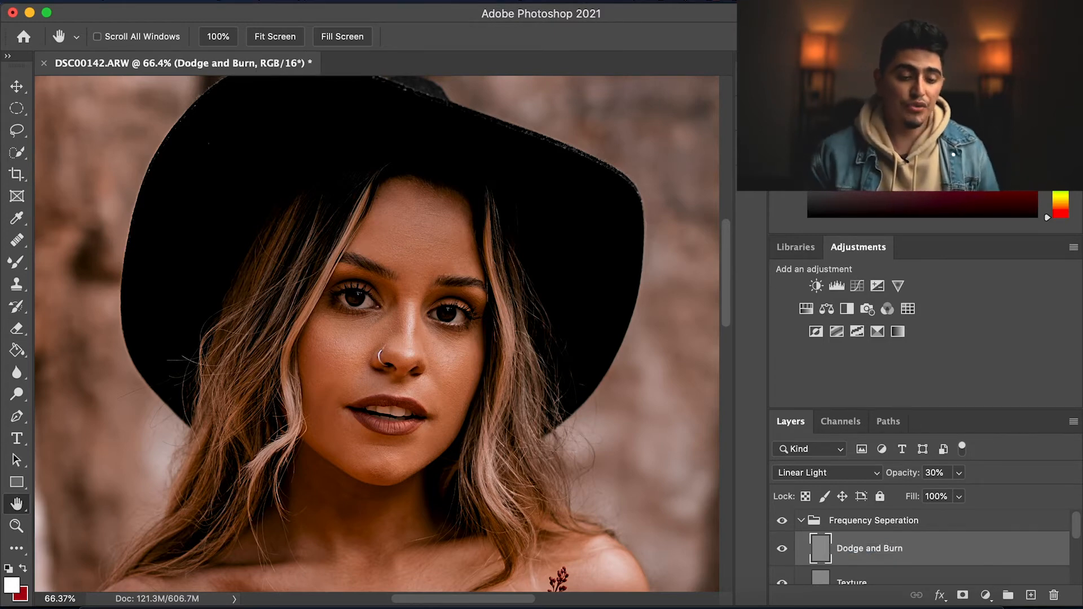
Activate the Dodge tool and check its brush size and hardness settings
key("o")
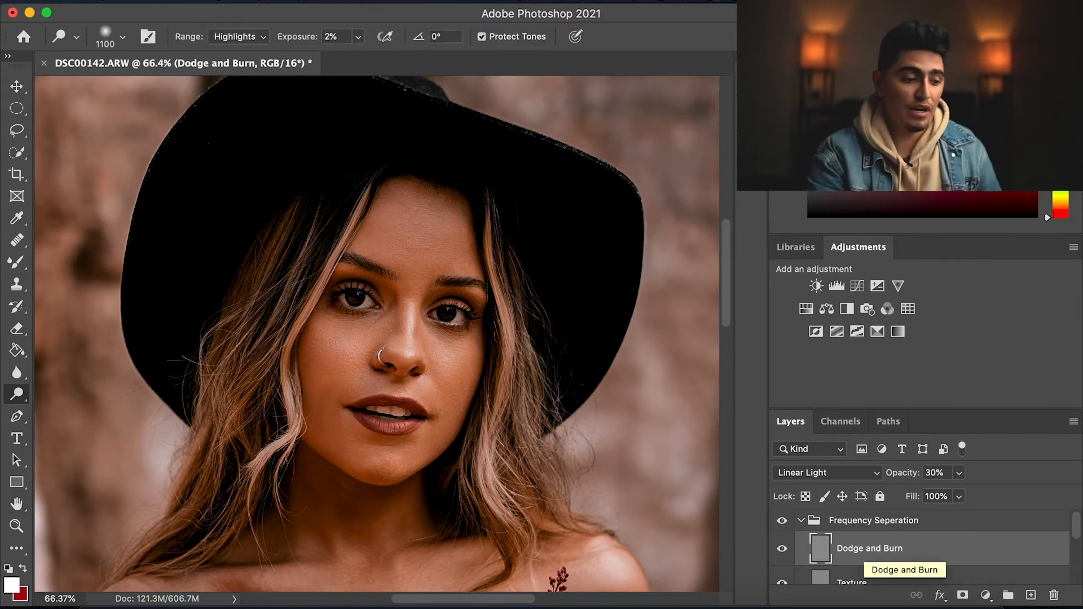
left_click(18, 394)
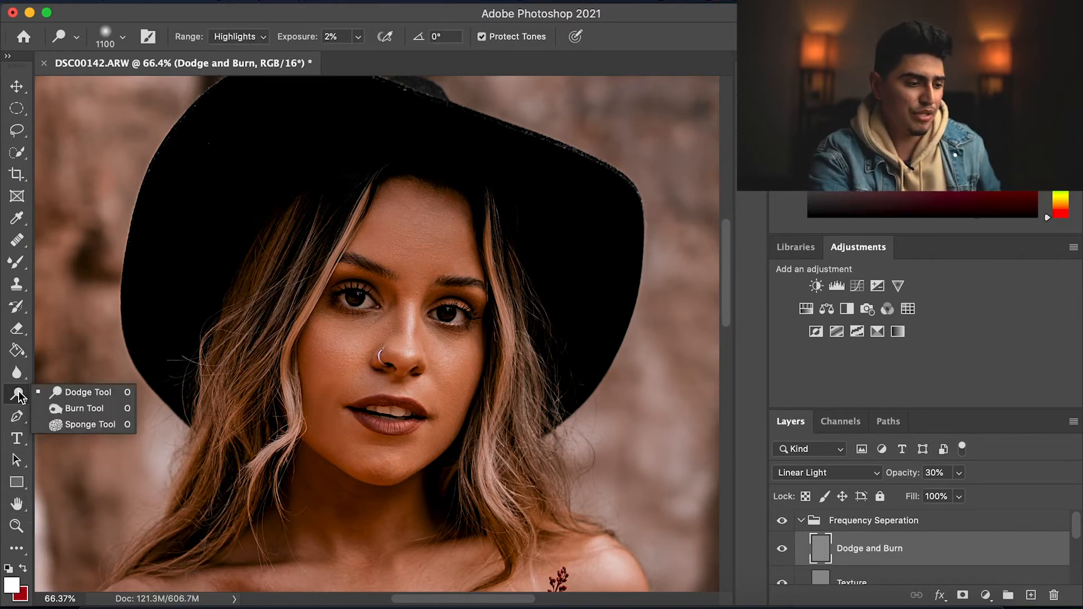
left_click(76, 391)
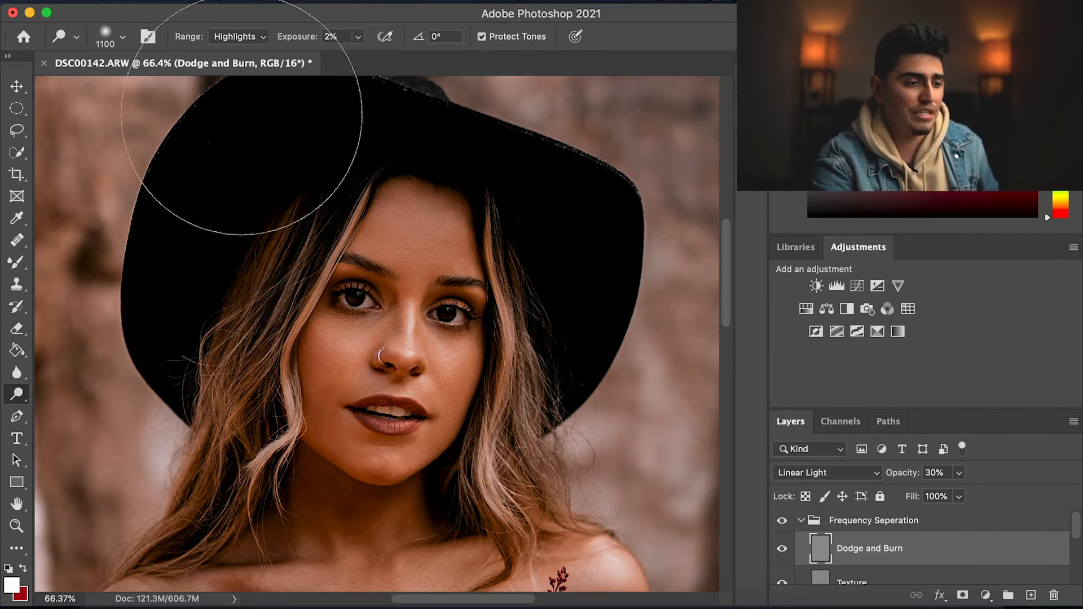
left_click(121, 37)
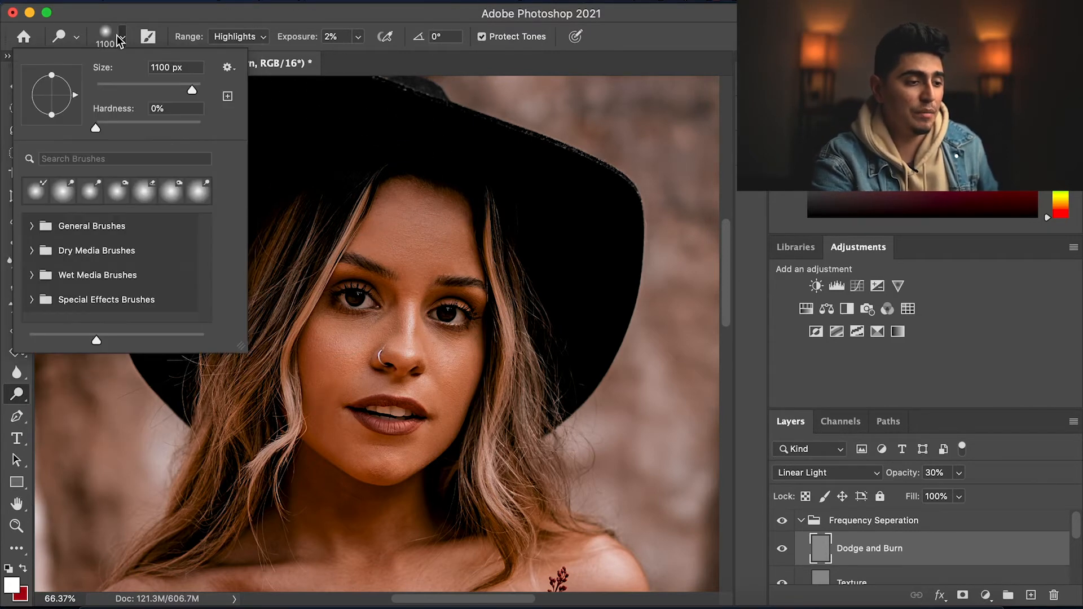
left_click(124, 41)
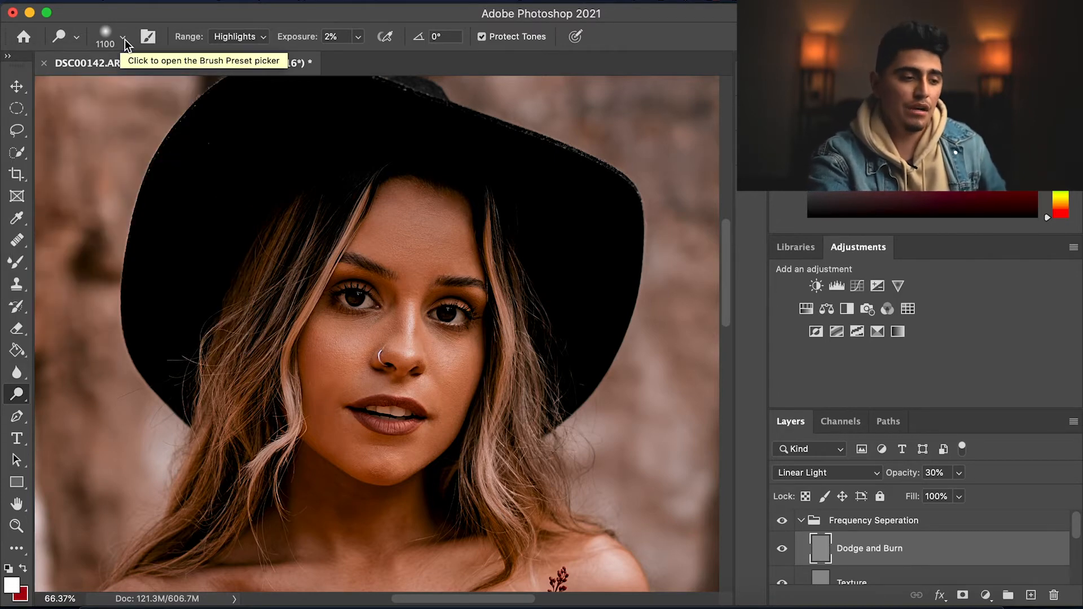
left_click(123, 40)
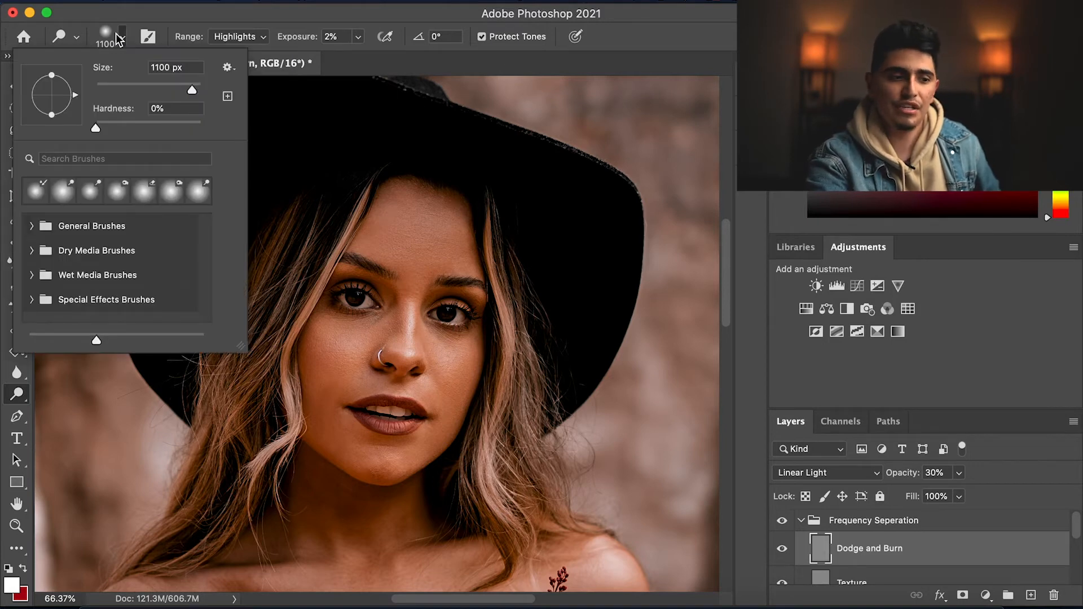
left_click(117, 38)
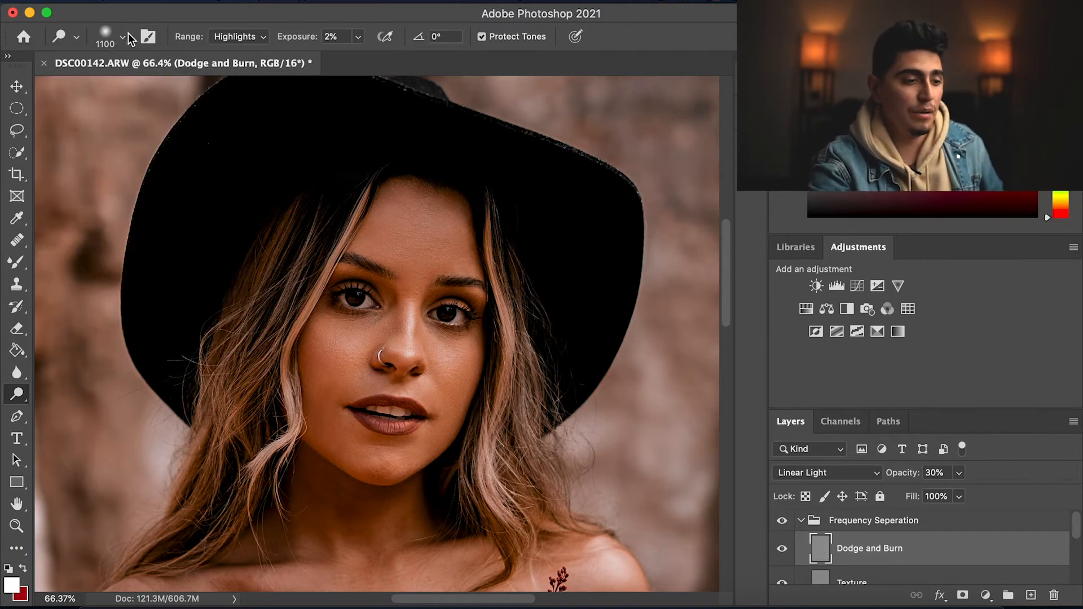
Set the Dodge tool's exposure to 4%
left_click(339, 37)
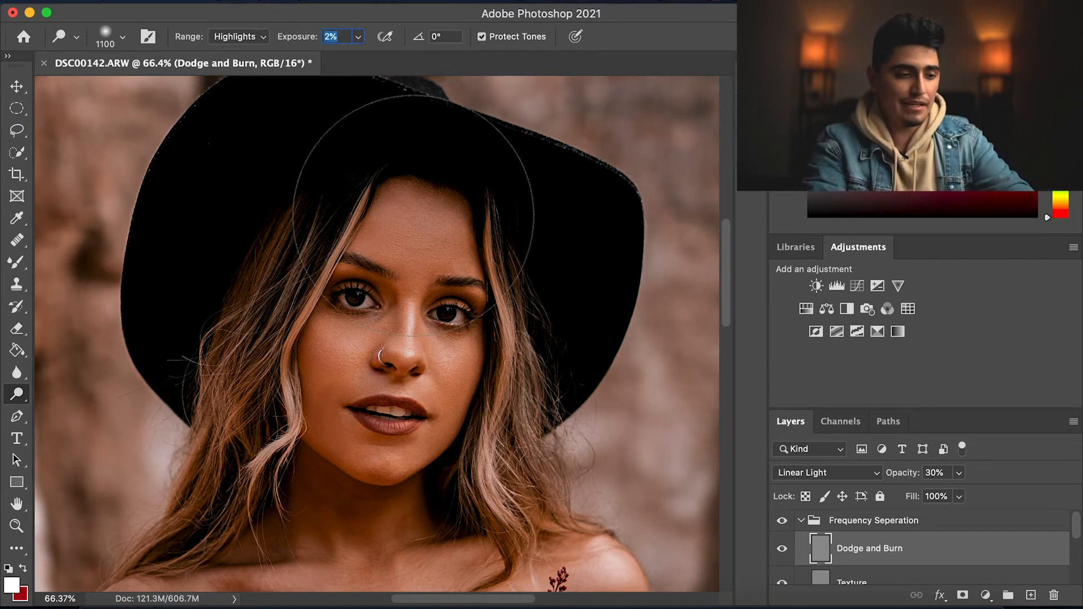
type("4")
key("Return")
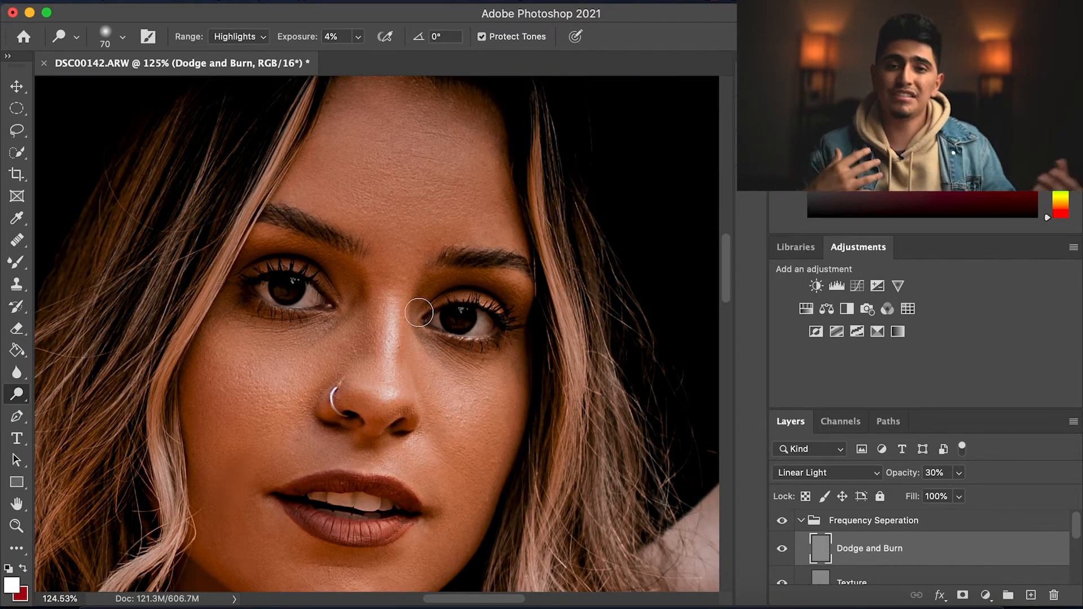
Dodge the highlights of the face on the Dodge and Burn layer, varying the brush size between 30 and 70 px
key("bracketleft")
key("bracketleft")
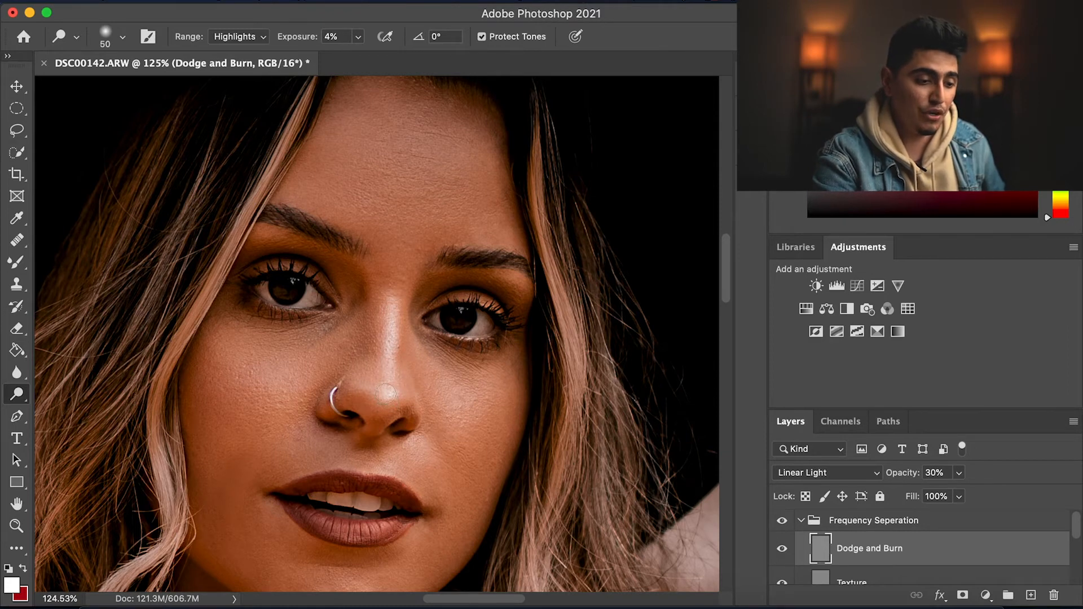
key("bracketleft")
key("bracketleft")
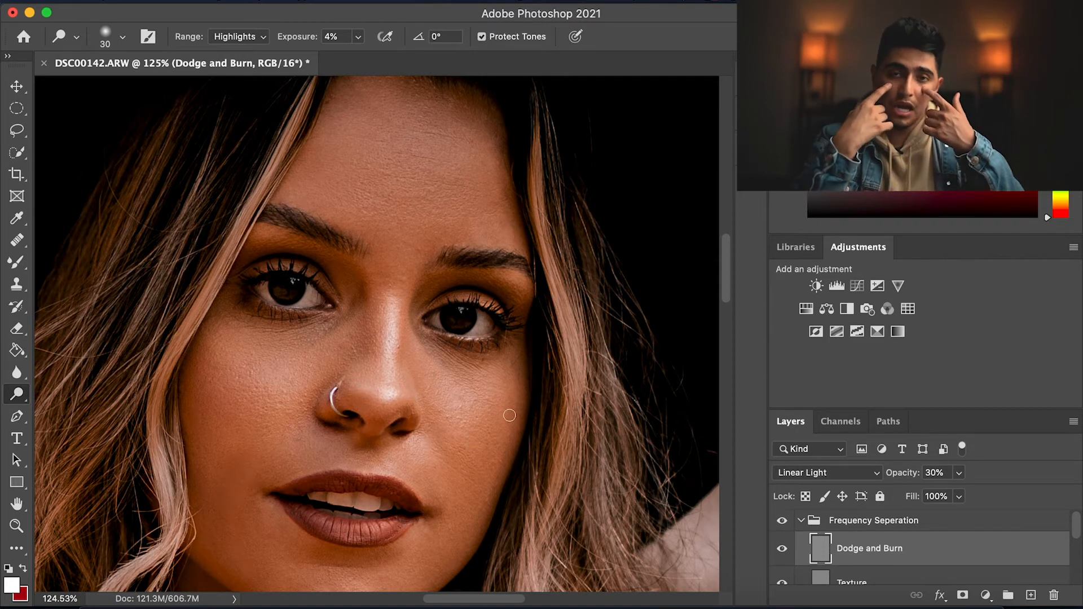
key("bracketright")
key("bracketright")
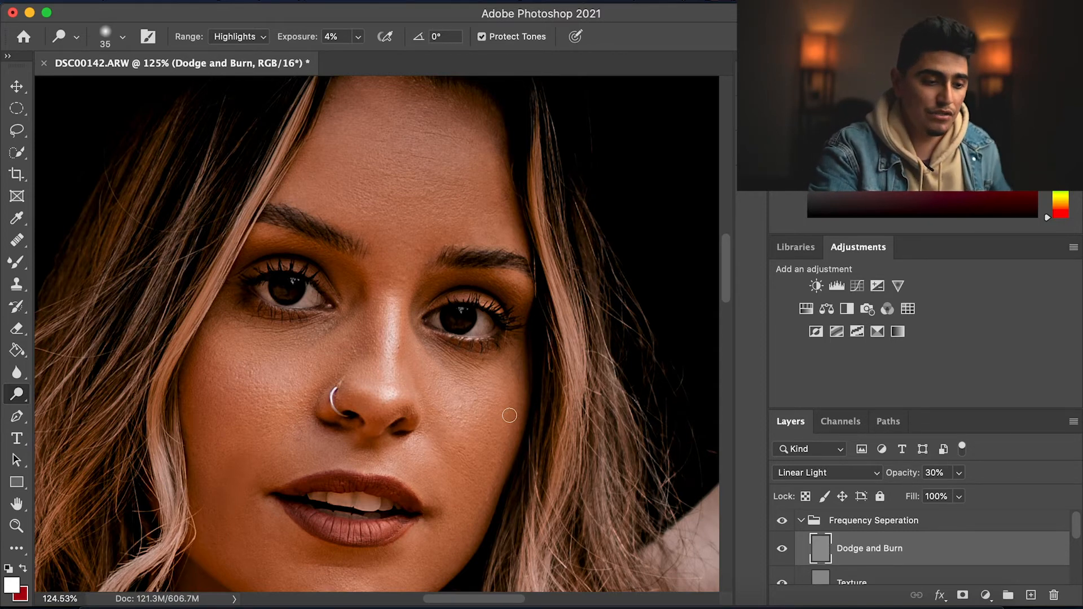
key("bracketright")
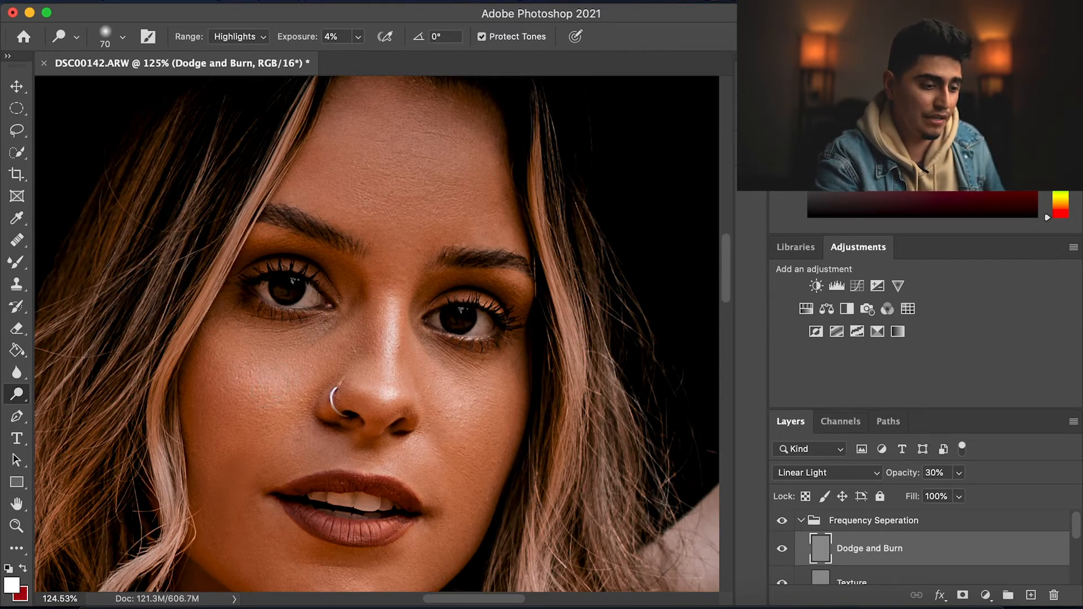
key("space")
left_click_drag(336, 356, 341, 254)
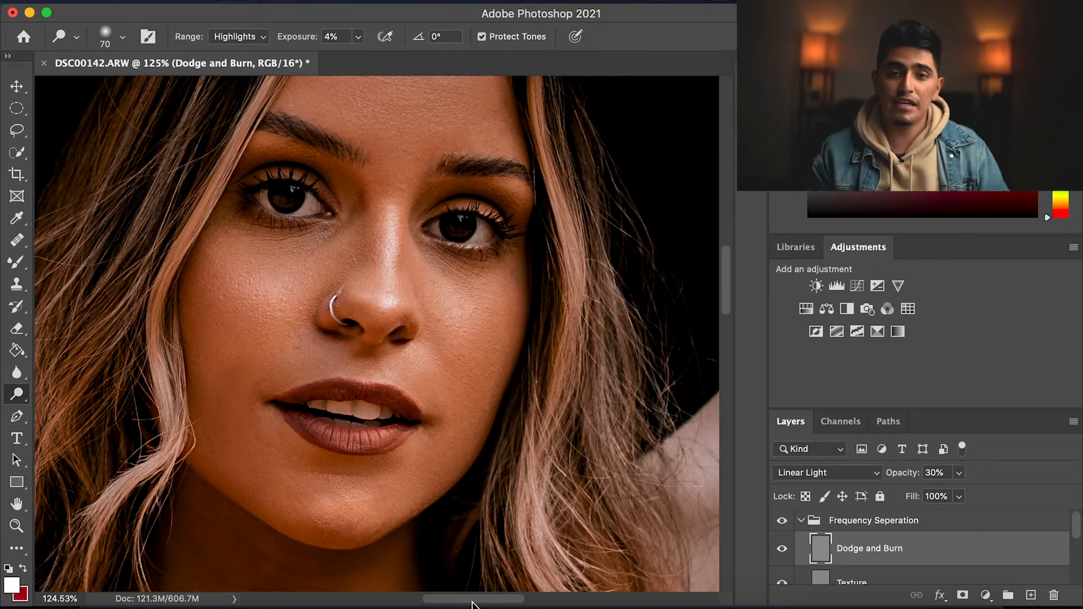
key("h")
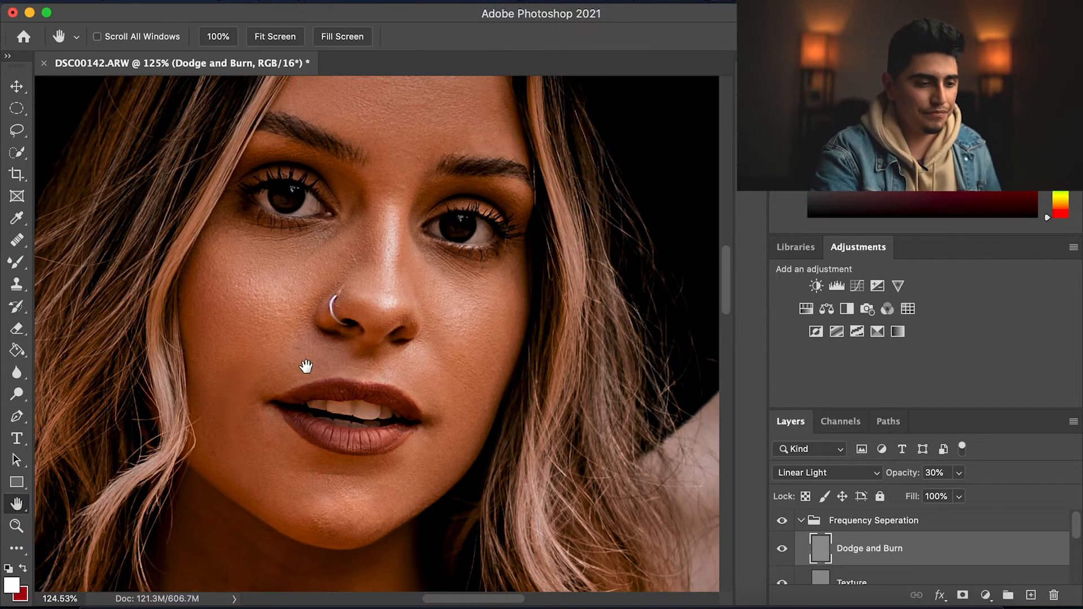
Dodge the iris and white of the eye on the nose-ring side, reducing the brush from 70 to 7 px
left_click_drag(330, 266, 347, 381)
scroll(345, 380, "up", 6)
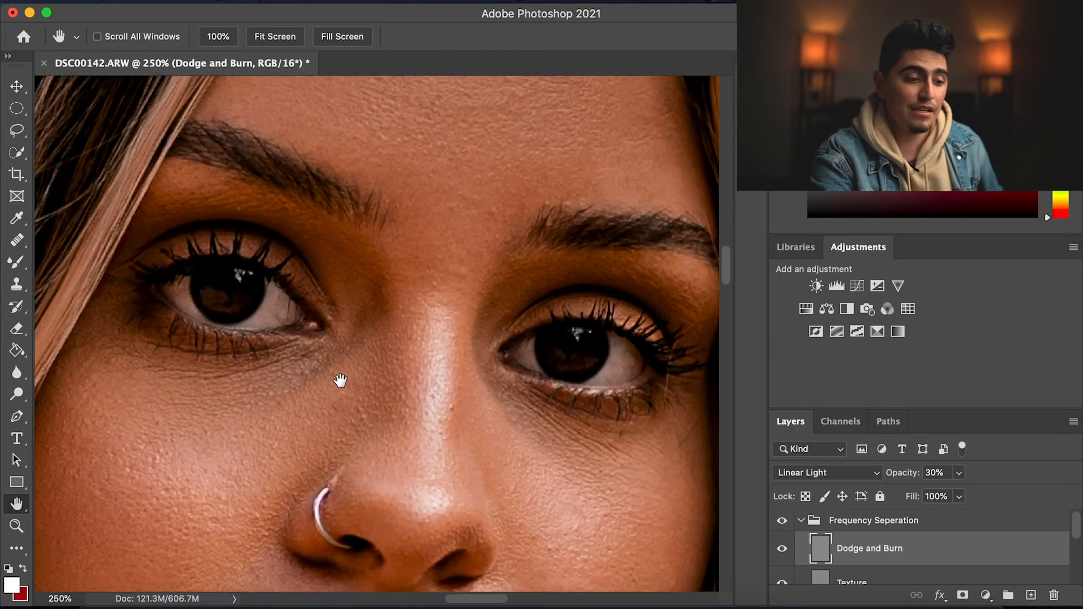
left_click_drag(351, 363, 358, 382)
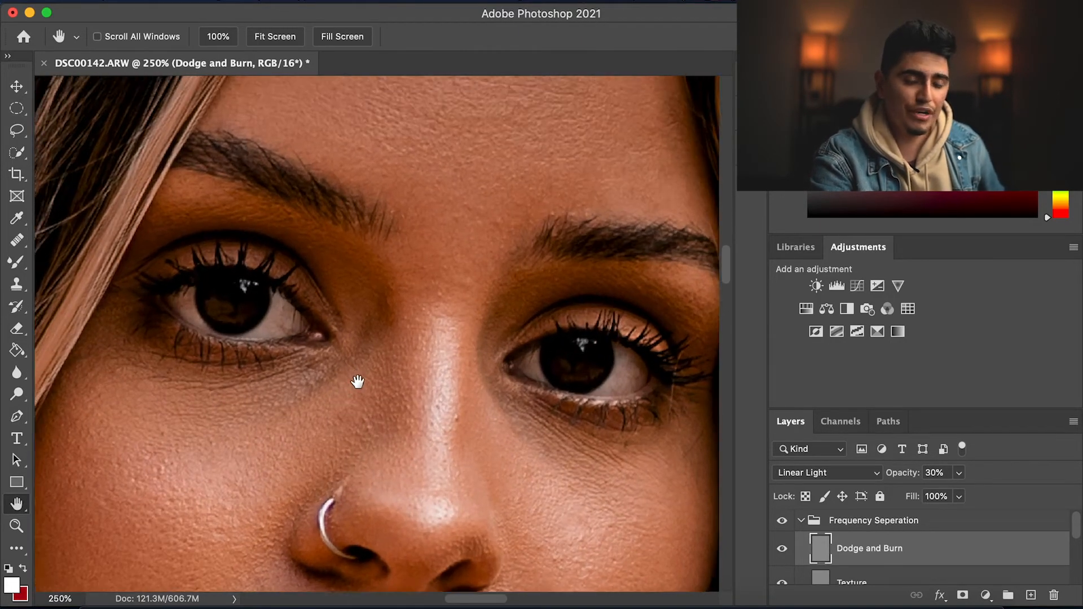
key("o")
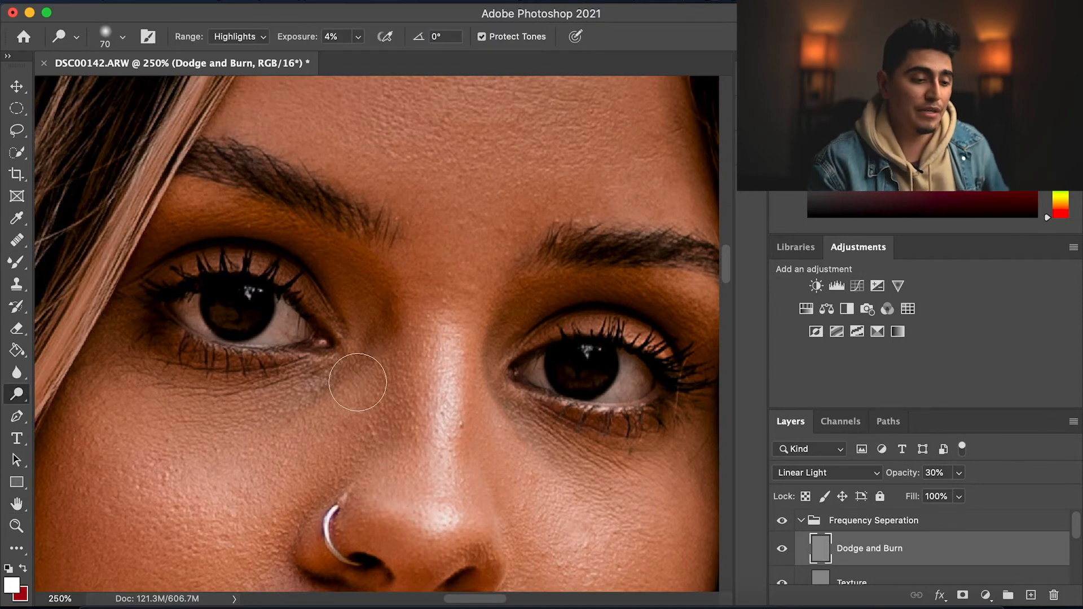
key("bracketleft")
key("bracketleft")
key("bracketleft")
key("bracketleft")
key("bracketleft")
key("bracketleft")
key("bracketleft")
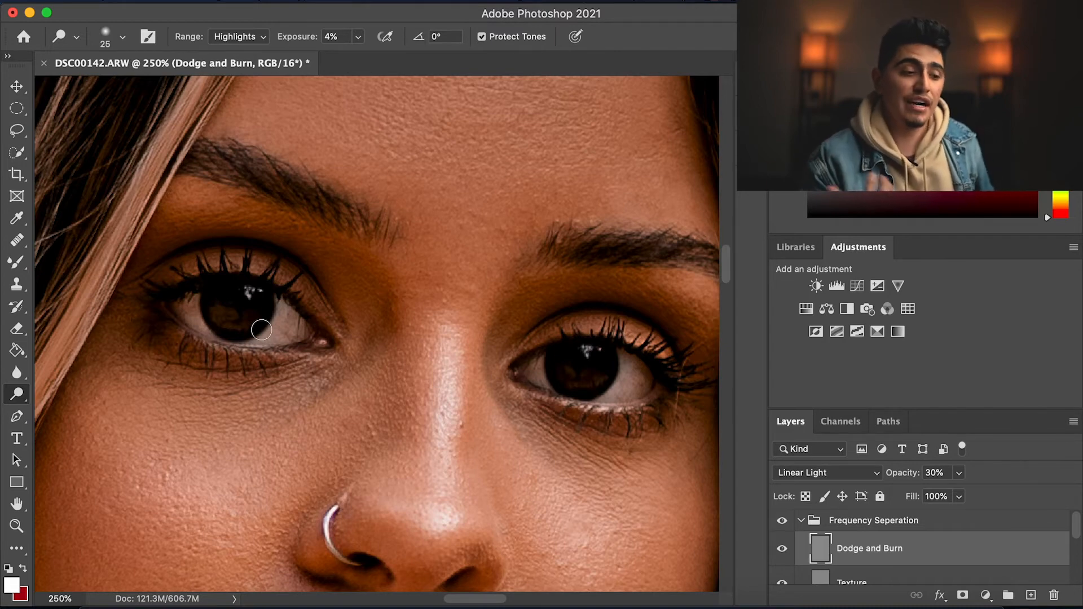
key("bracketleft")
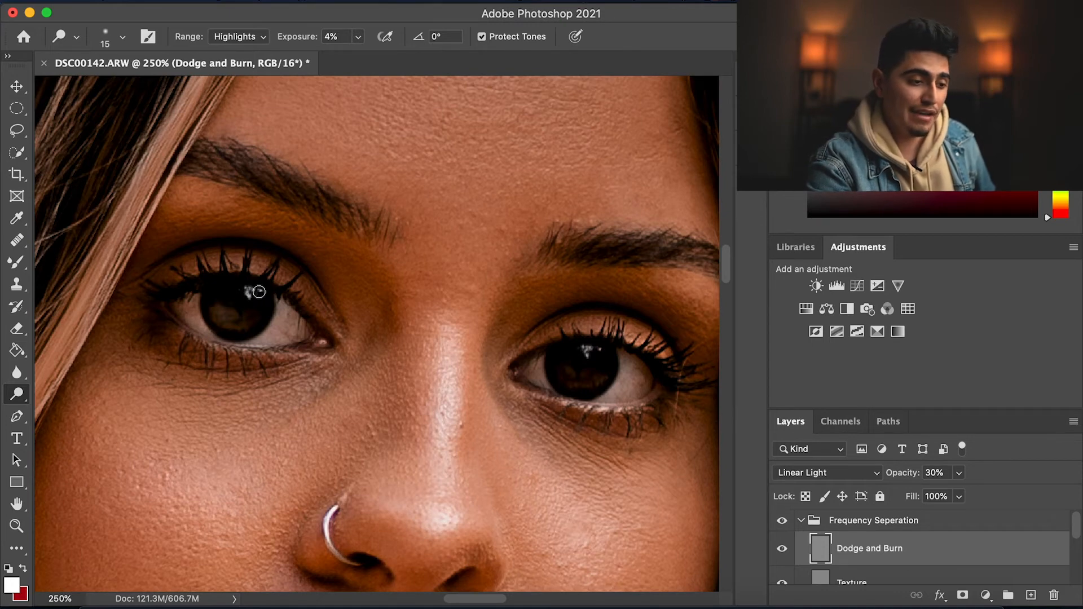
key("bracketleft")
key("bracketleft")
key("bracketleft")
key("bracketleft")
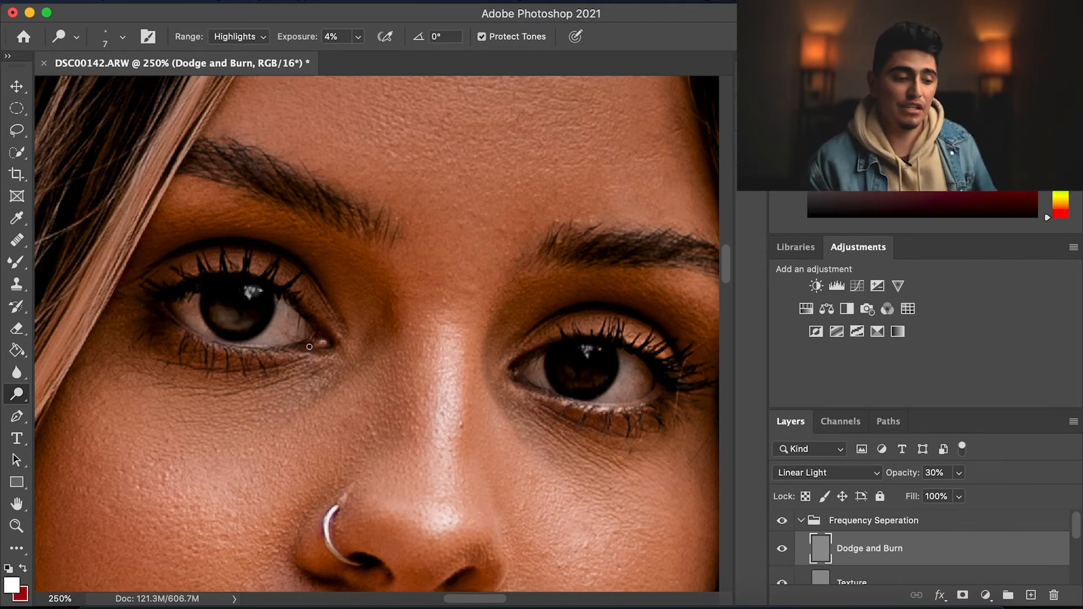
Dodge the iris and white of the other eye with a brush of about 10 px
key("super+0")
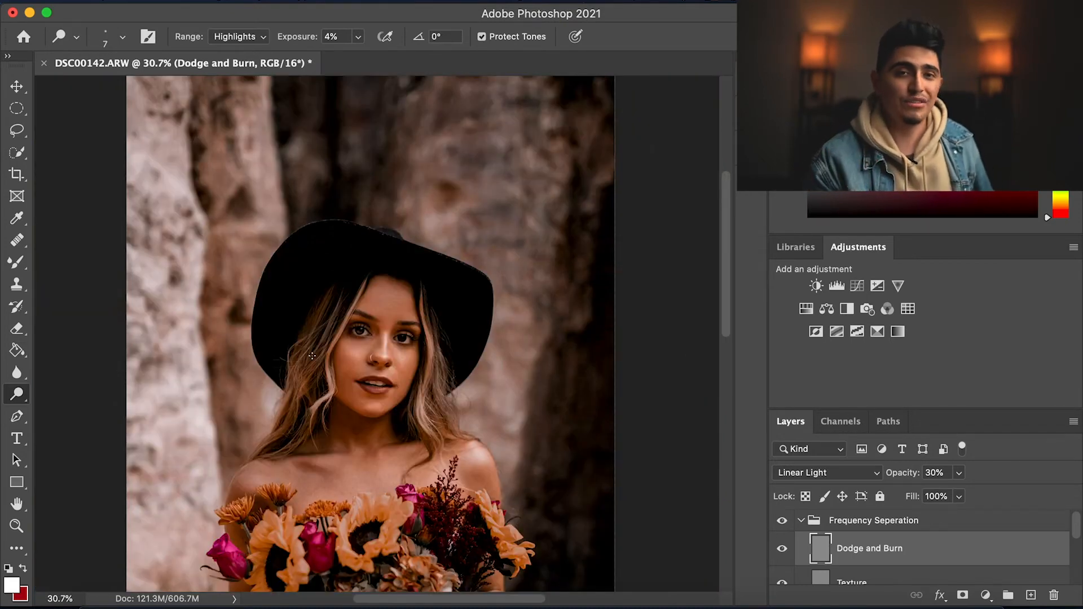
scroll(379, 339, "up", 10)
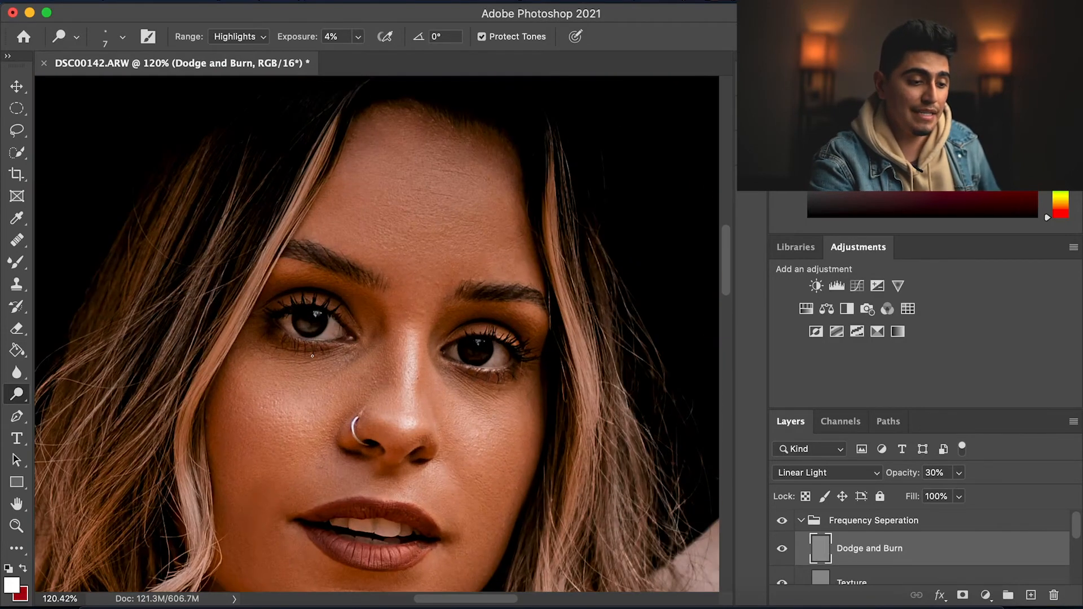
scroll(418, 352, "up", 2)
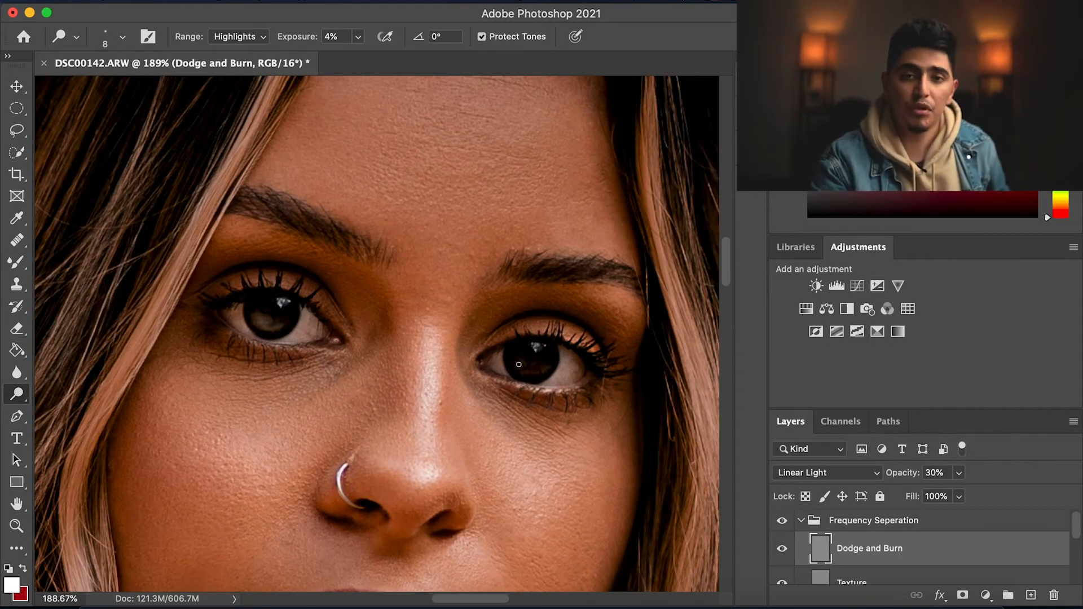
key("bracketright")
key("bracketright")
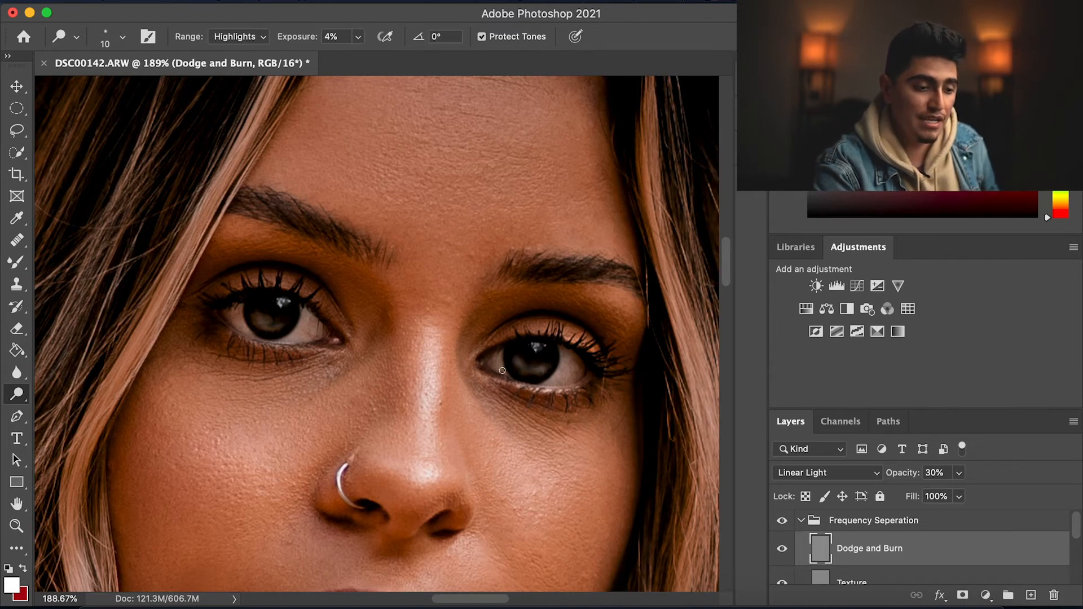
key("bracketright")
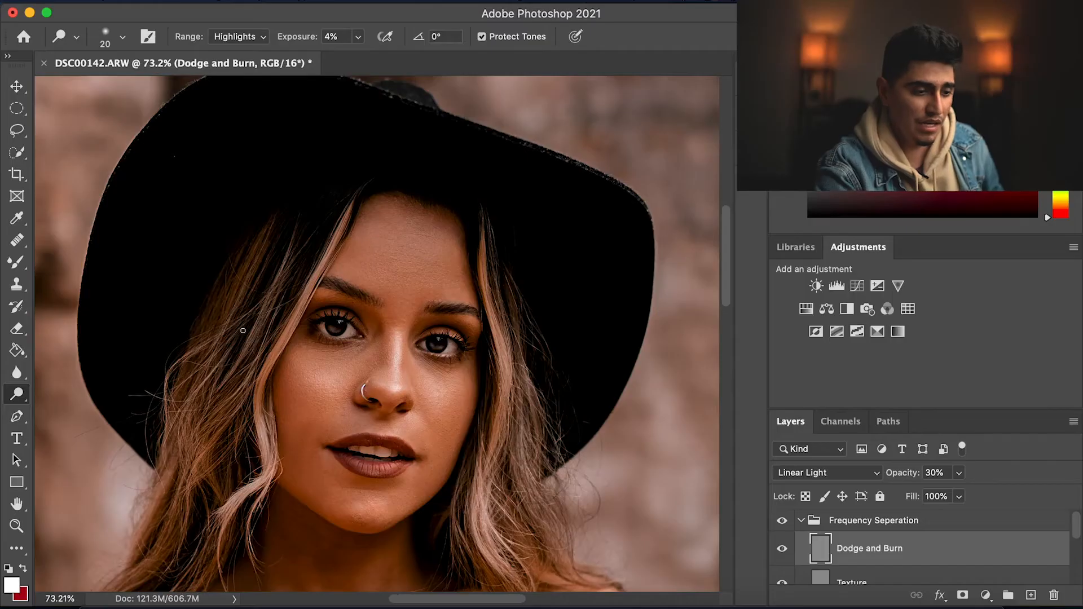
Toggle the Frequency Seperation group's visibility off and on to compare the portrait before and after retouching
scroll(242, 331, "down", 6)
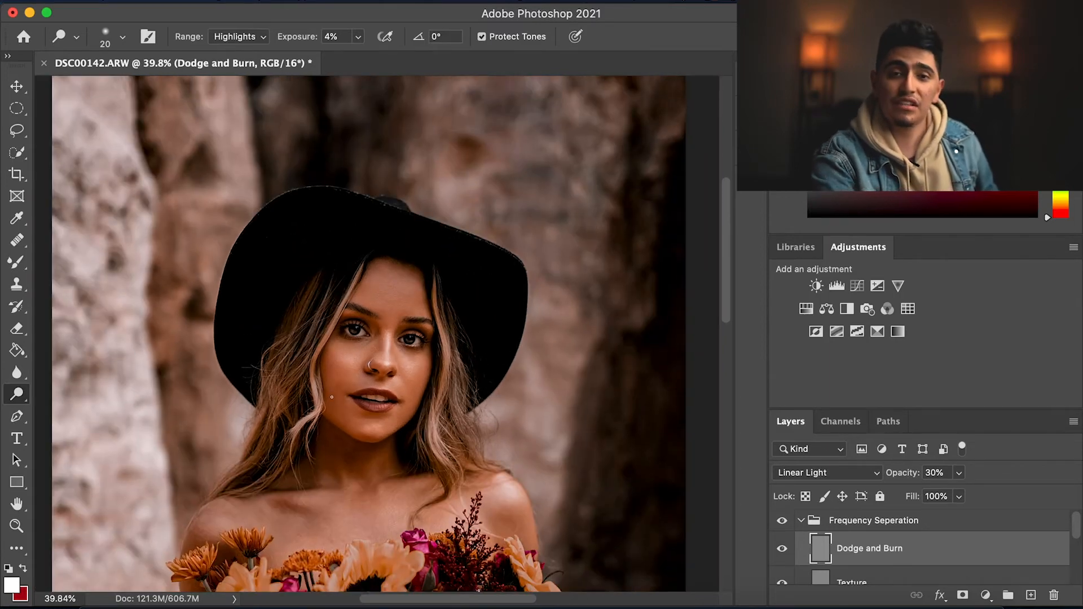
left_click(784, 525)
left_click(783, 524)
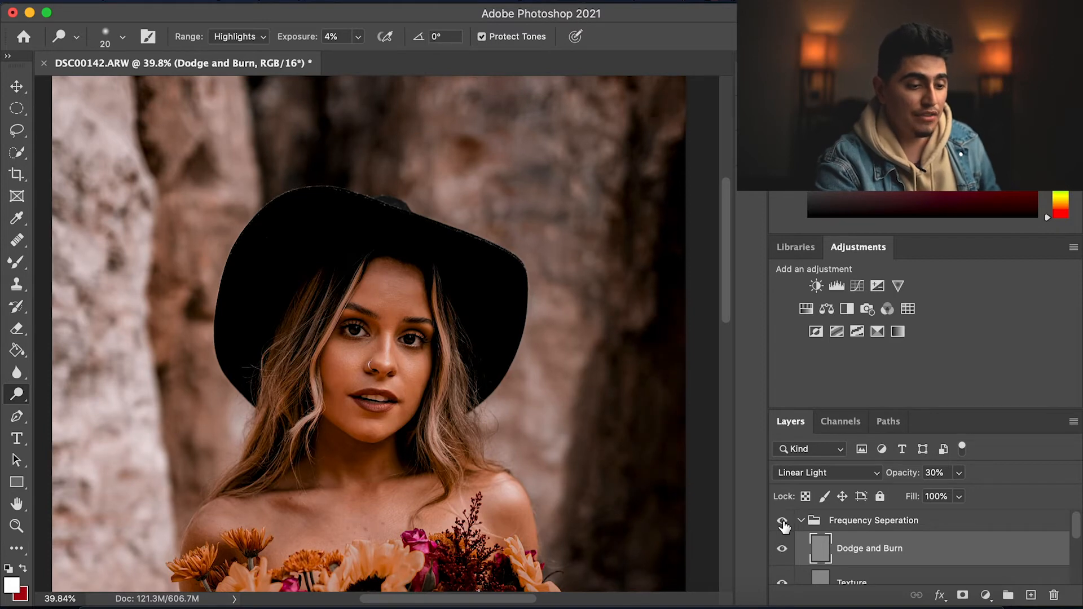
left_click(784, 524)
left_click(784, 524)
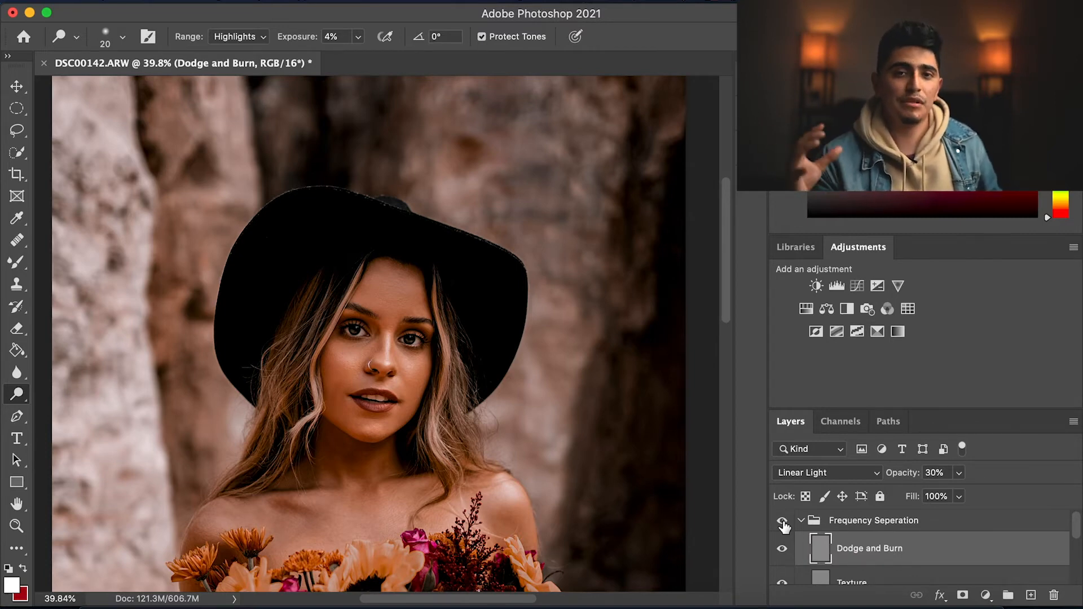
Return to the Dodge tool over the forehead and set its exposure to 2%
scroll(420, 281, "up", 10)
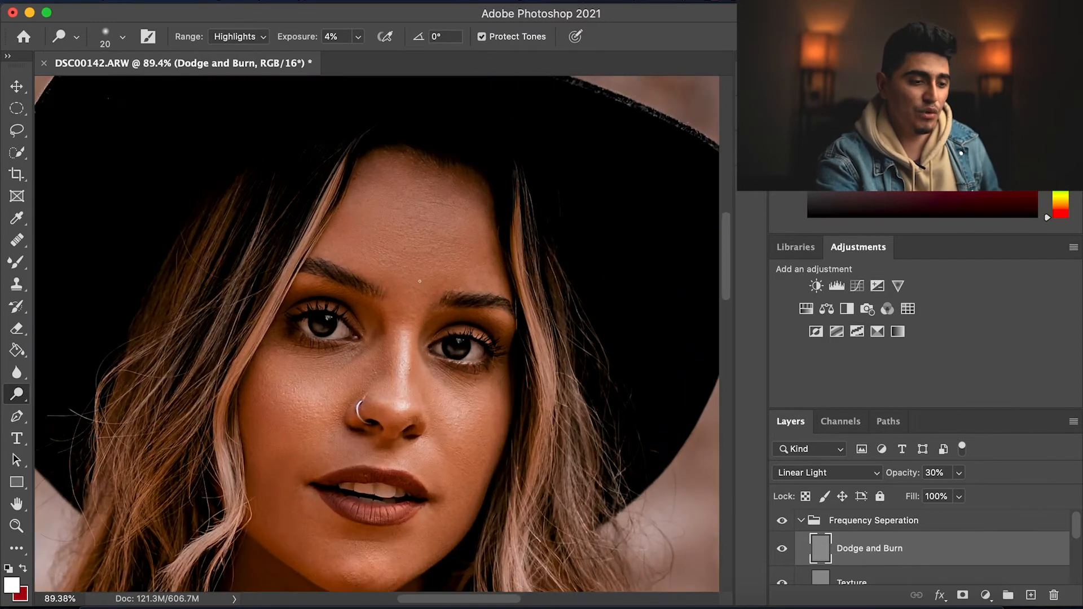
key("j")
key("h")
scroll(440, 262, "up", 3)
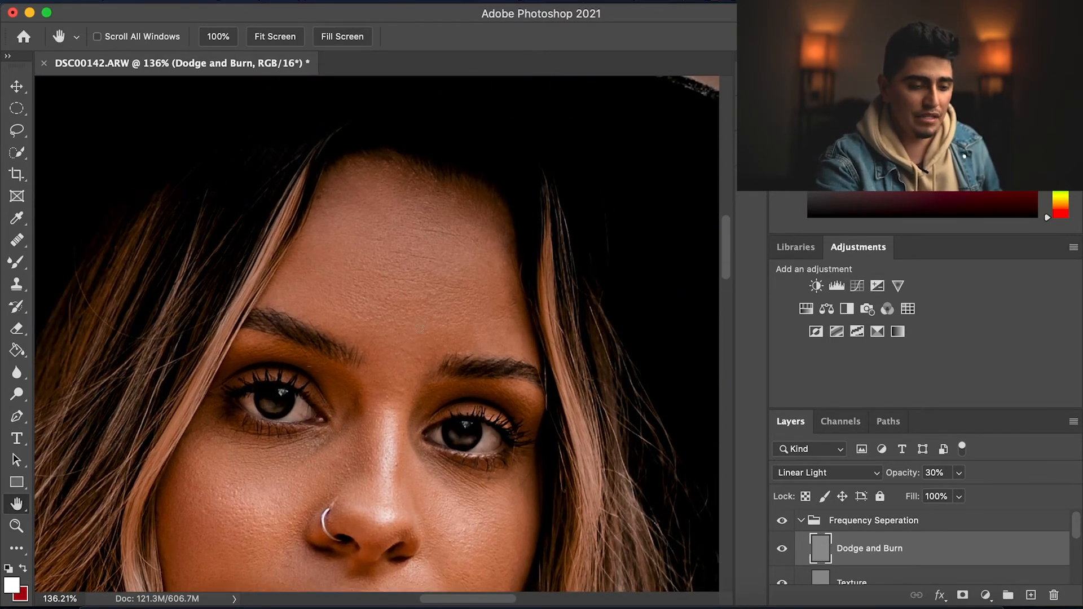
key("o")
left_click(339, 36)
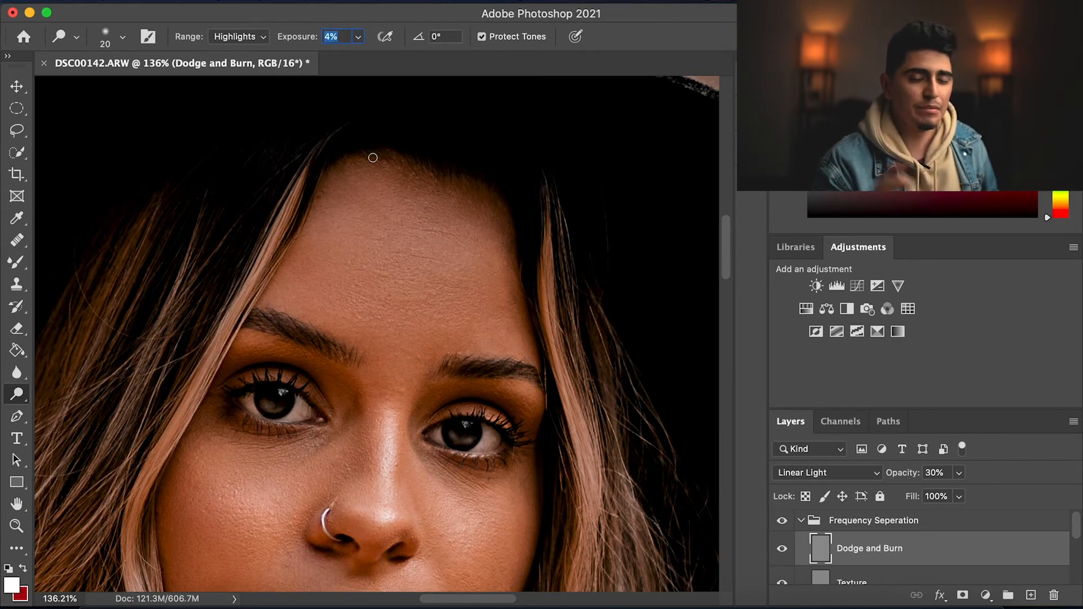
type("2")
key("Return")
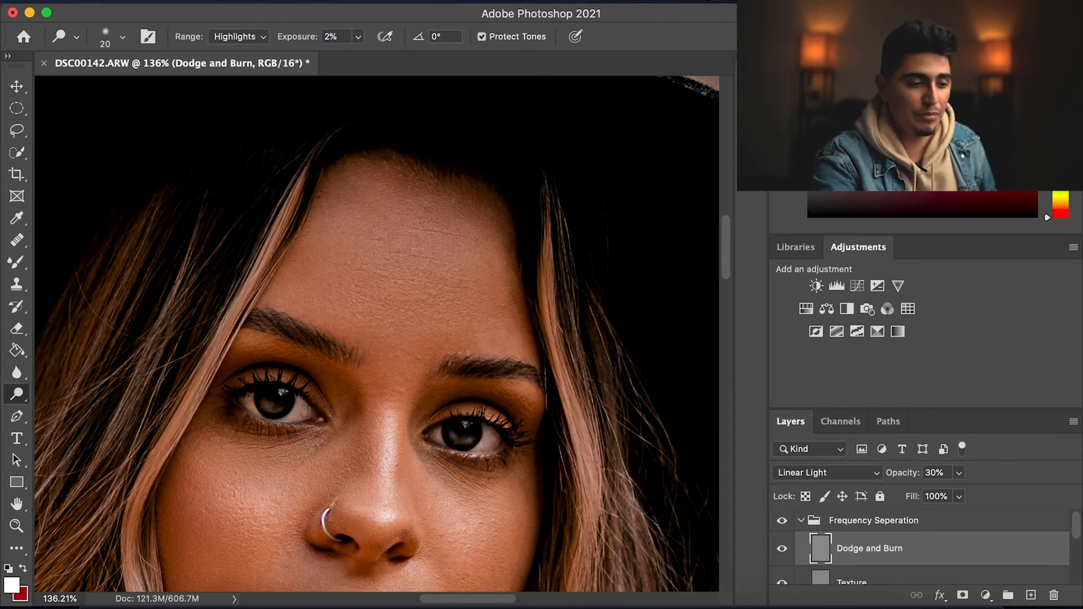
Dodge the forehead on the Dodge and Burn layer, varying the brush size between 60 and 90 px
key("bracketright")
key("bracketright")
key("bracketright")
key("bracketright")
key("bracketright")
key("bracketright")
key("bracketright")
key("bracketright")
key("bracketright")
key("bracketright")
key("bracketright")
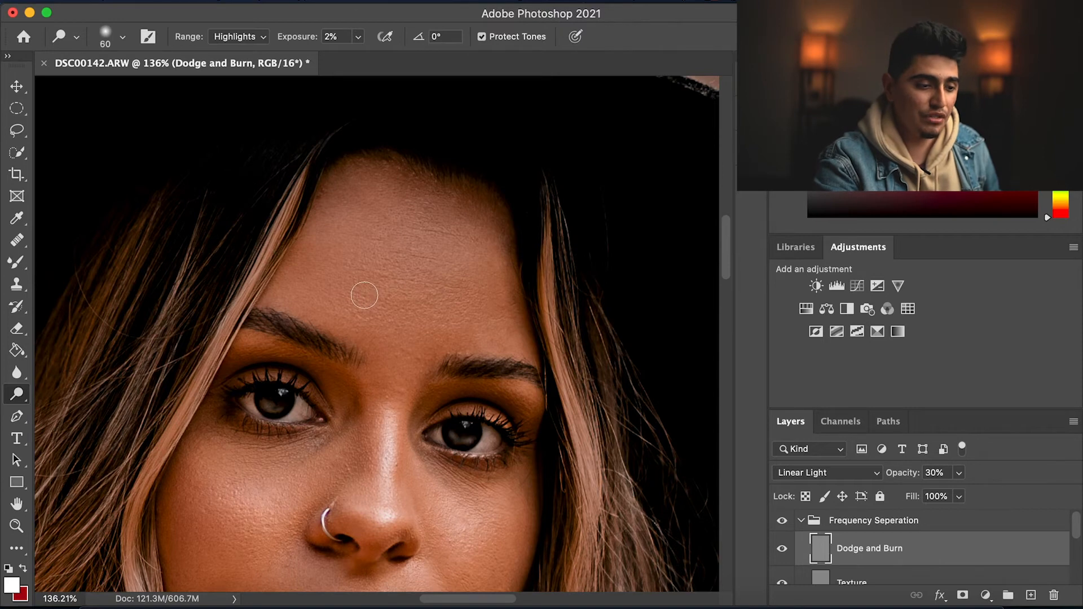
key("bracketleft")
key("bracketleft")
key("bracketleft")
key("bracketleft")
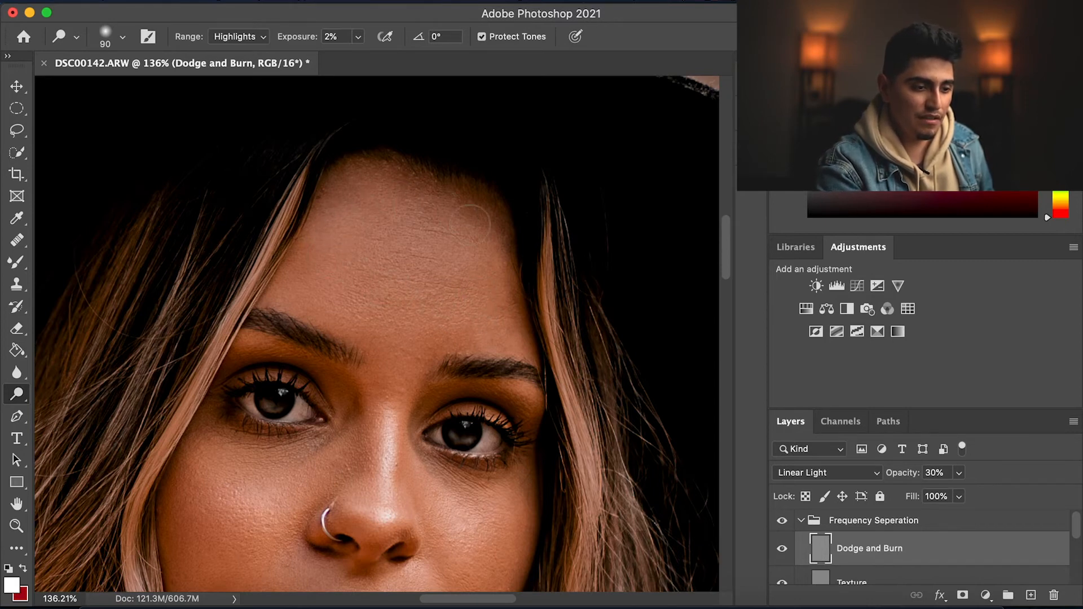
scroll(474, 237, "down", 5)
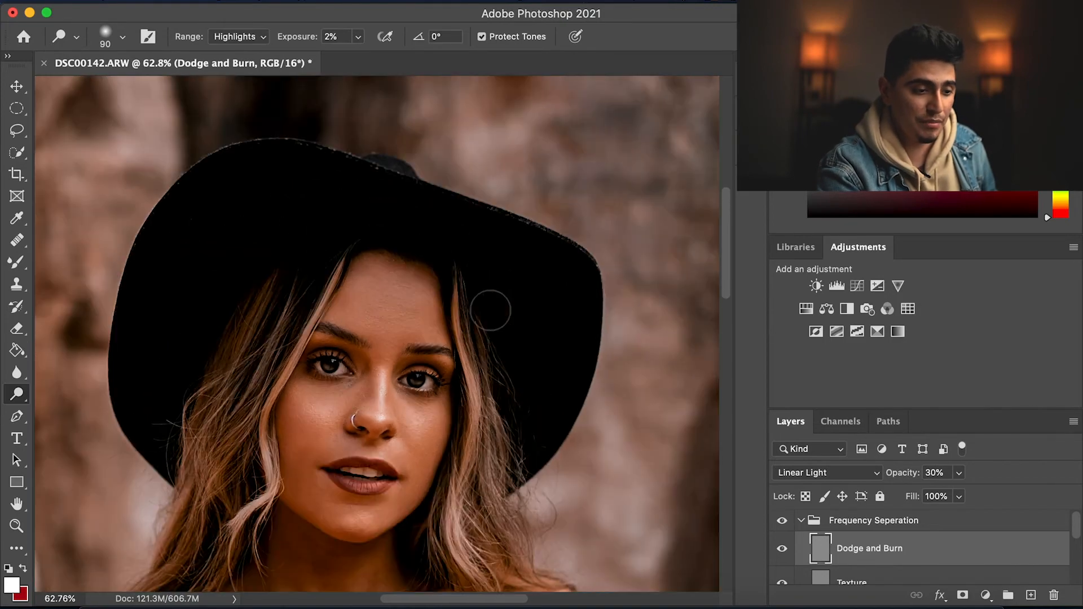
scroll(442, 431, "up", 5)
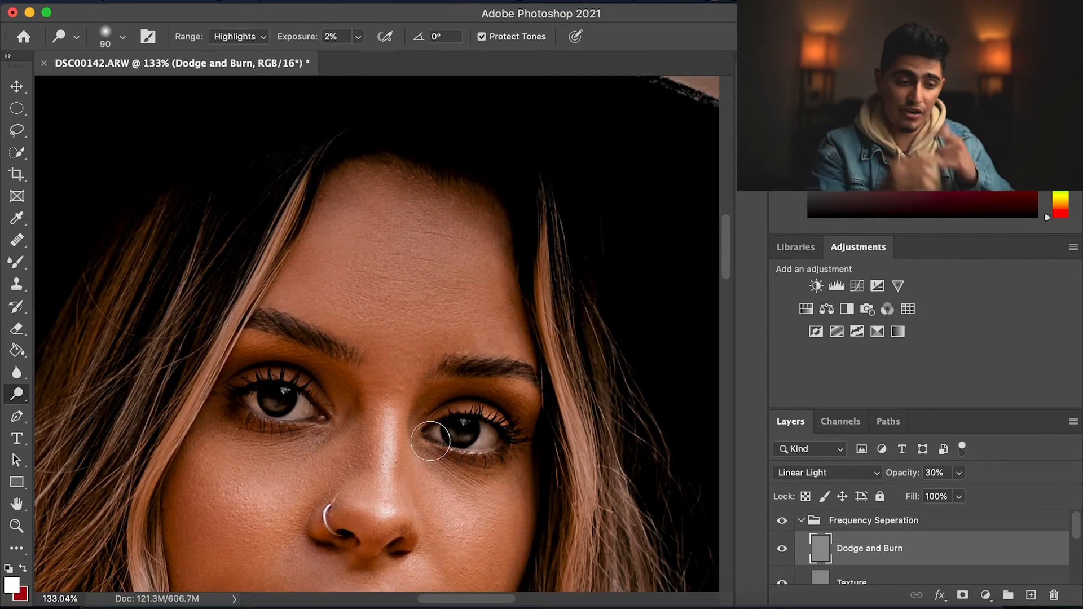
Dodge the fine highlights around the eyes, reducing the brush size to 10 px
scroll(431, 441, "up", 3)
key("bracketleft")
key("bracketleft")
key("bracketleft")
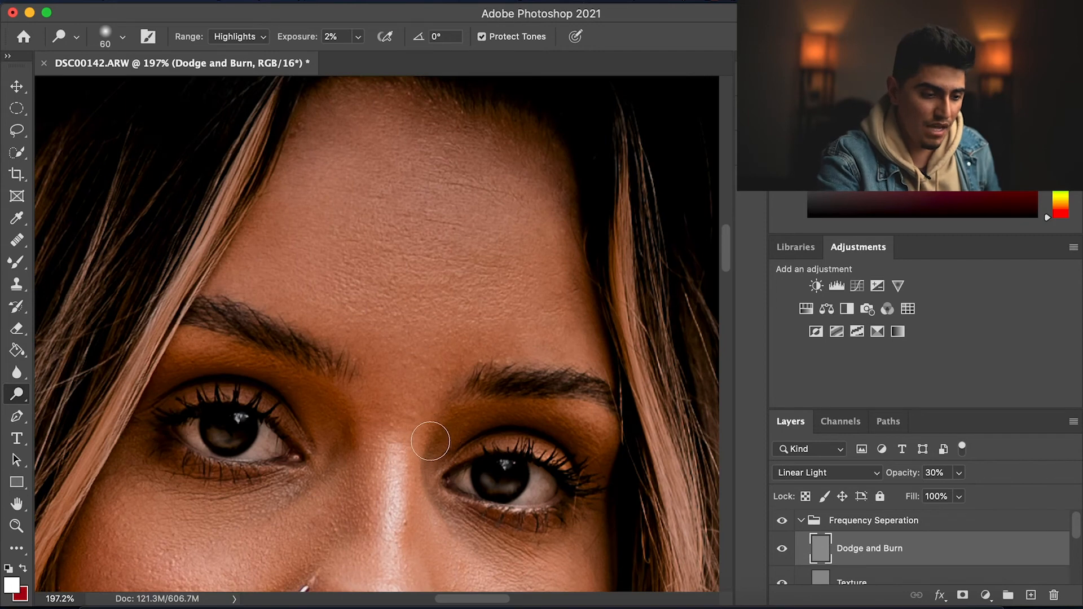
key("bracketleft")
key("bracketleft")
key("bracketleft")
key("bracketleft")
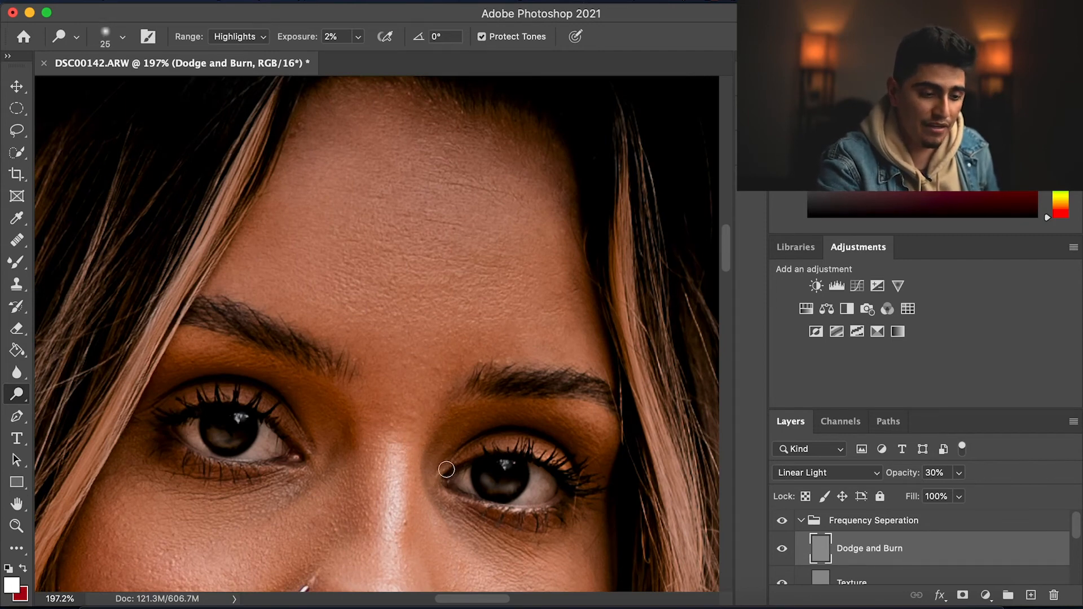
key("bracketleft")
key("bracketleft")
key("bracketleft")
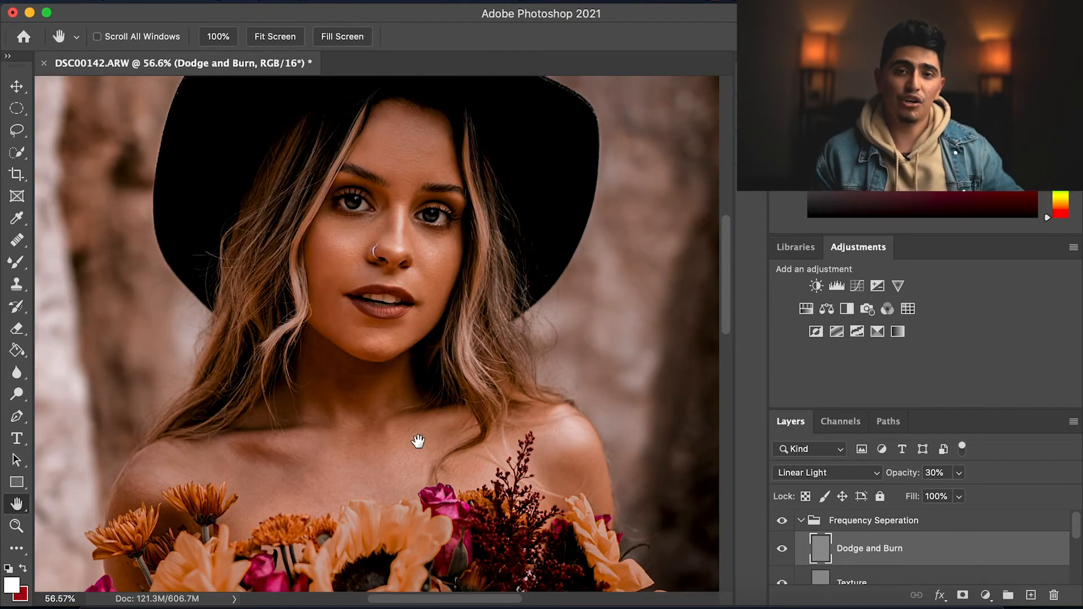
Dodge the highlight on the bare shoulder opposite the nose-ring side, enlarging the brush from 10 to 175 px
key("o")
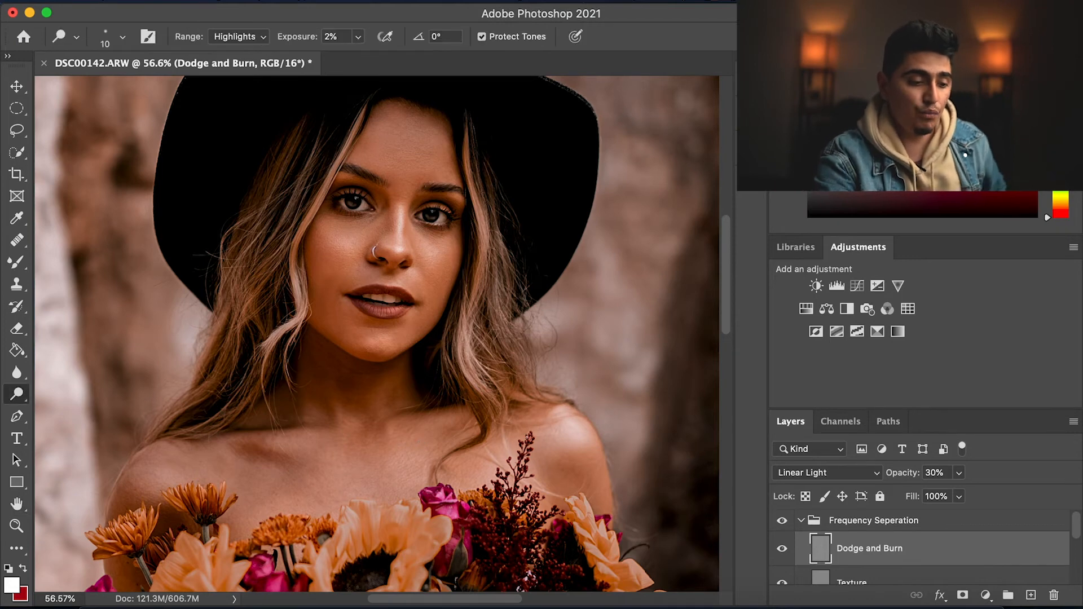
key("bracketright")
key("bracketright")
key("bracketright")
key("bracketright")
key("bracketright")
key("bracketright")
key("bracketright")
key("bracketright")
key("bracketright")
key("bracketright")
key("bracketright")
key("bracketright")
key("bracketright")
key("bracketright")
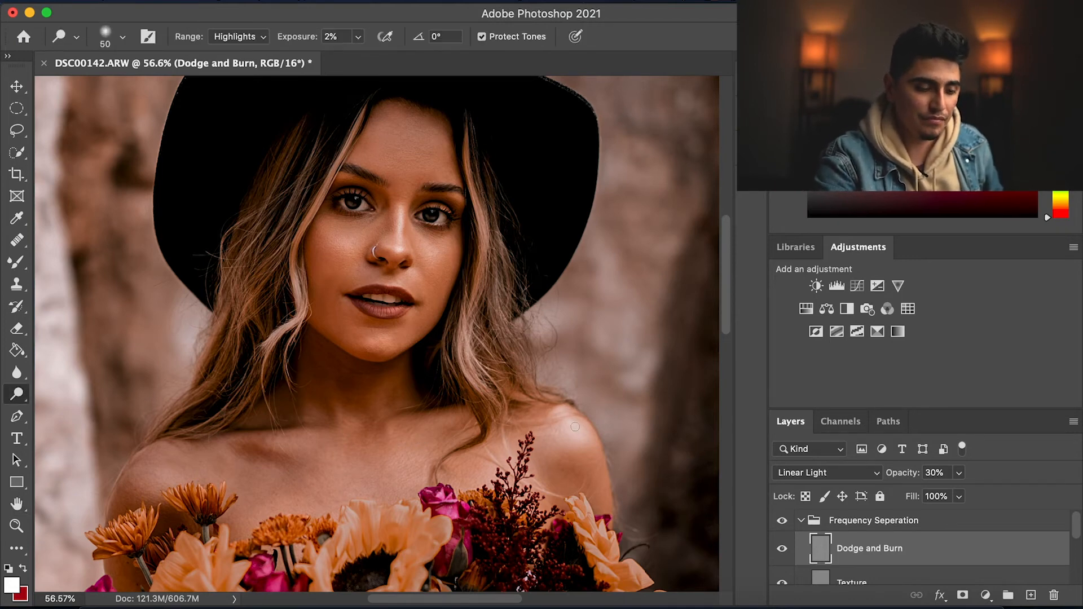
key("bracketright")
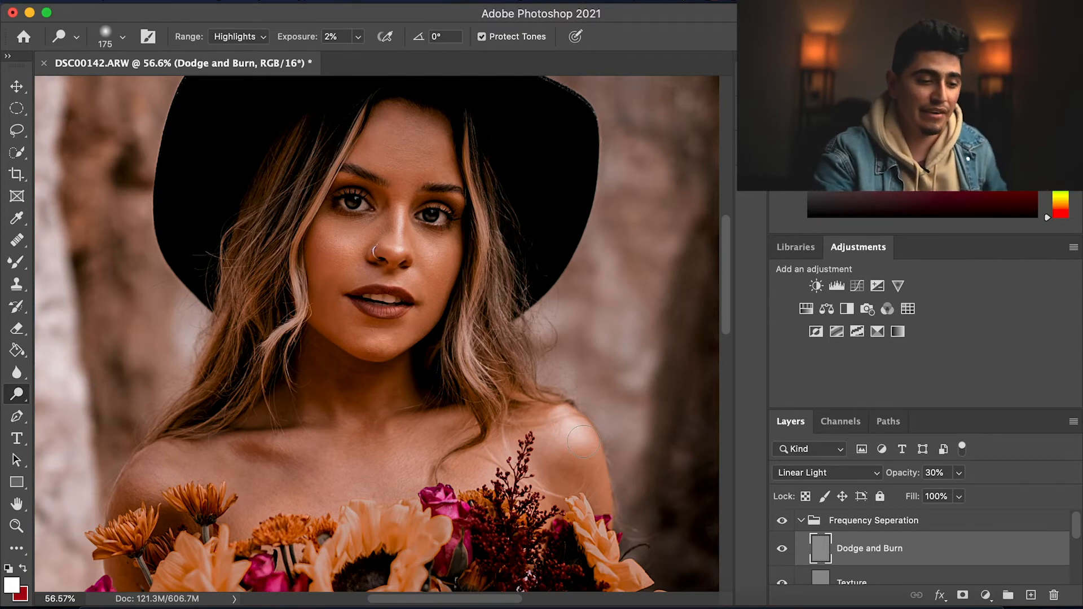
Dodge the collarbones and the shoulder on the nose-ring side with a 70 px brush
scroll(584, 442, "up", 4)
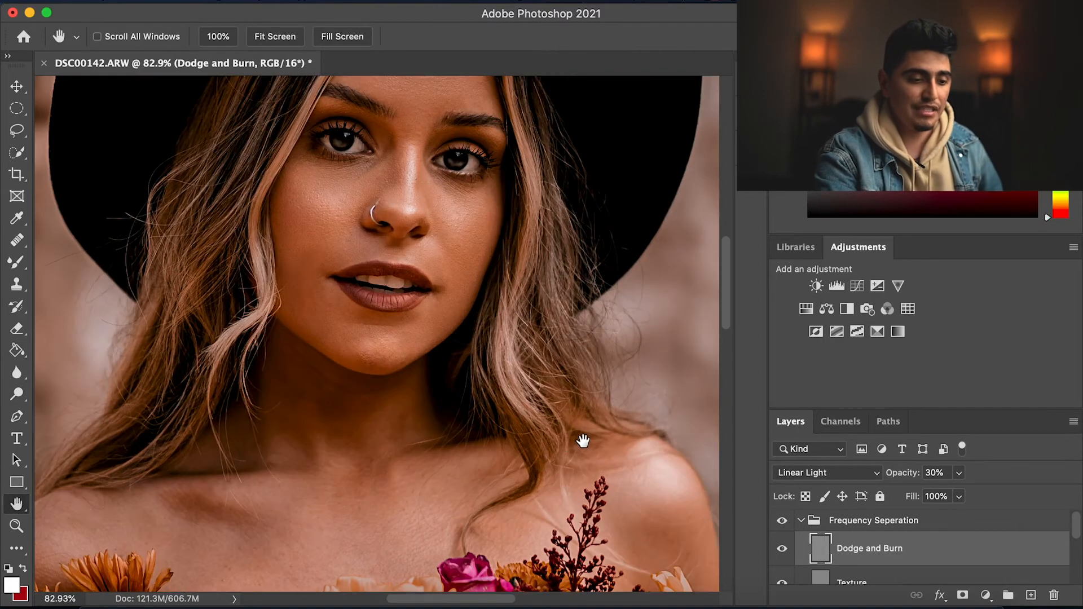
left_click_drag(433, 472, 447, 453)
key("bracketleft")
key("bracketleft")
key("bracketleft")
key("bracketleft")
key("bracketleft")
key("bracketleft")
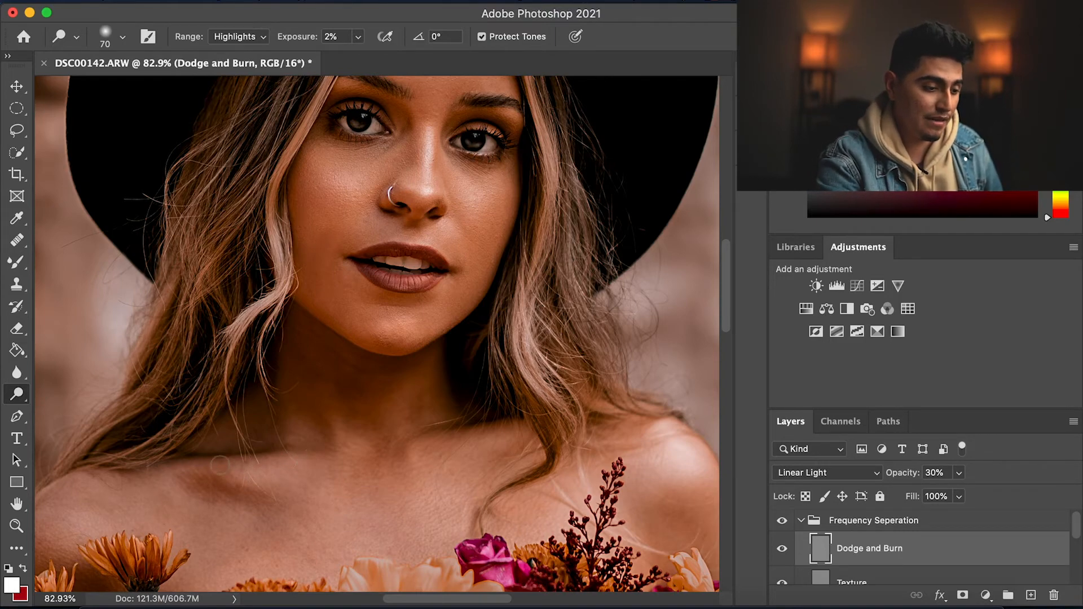
key("space")
mouse_move(363, 472)
left_mouse_down()
mouse_move(510, 438)
mouse_move(529, 402)
left_mouse_up()
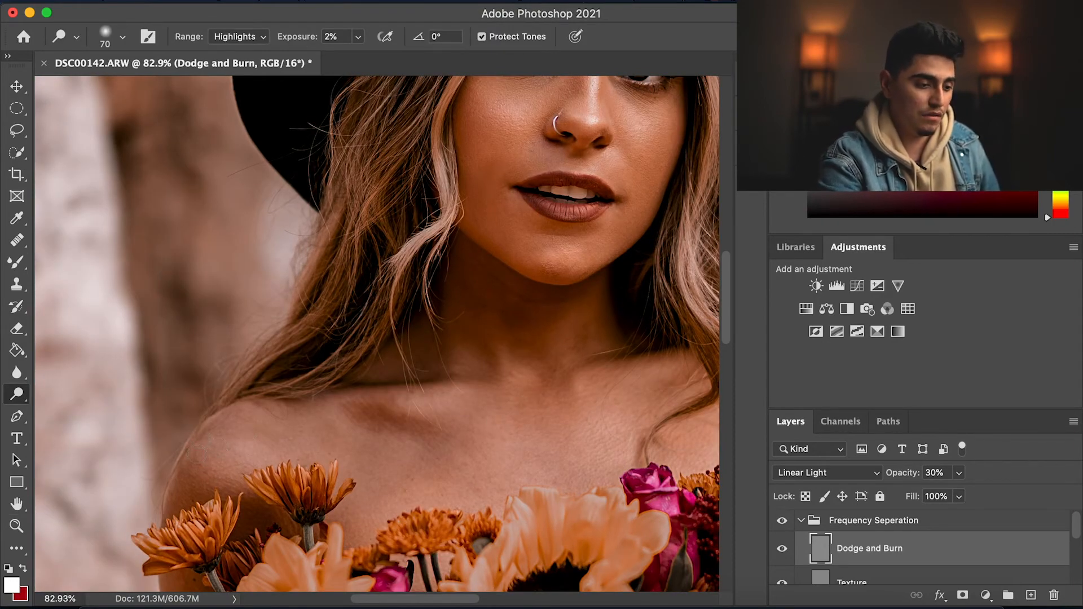
Set the Dodge tool to a 45 px brush and 4% exposure for the hair strands framing the face
key("space")
left_click_drag(567, 210, 355, 457)
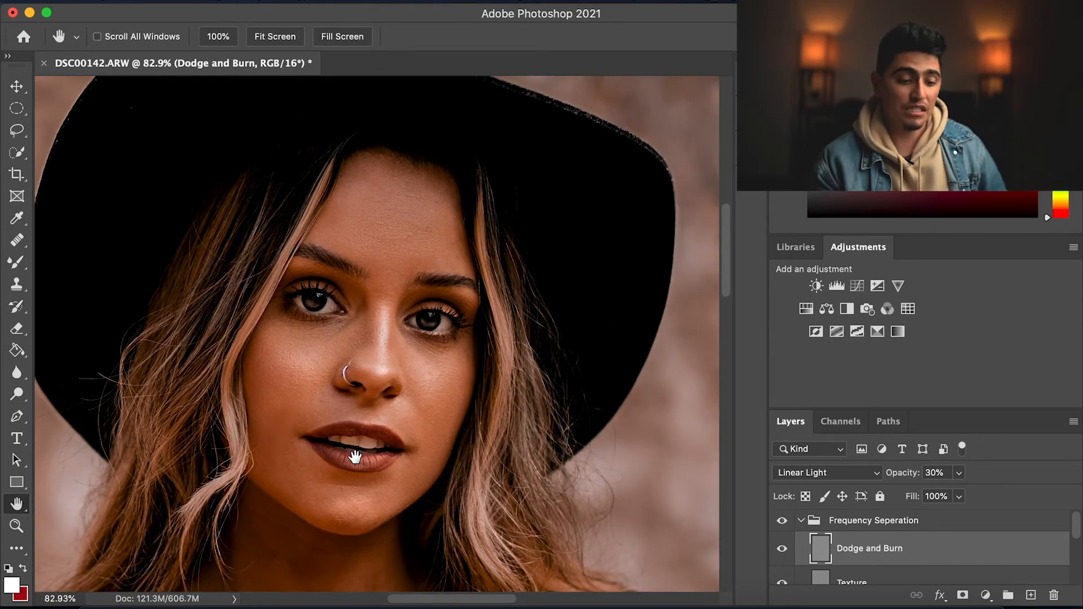
left_click_drag(366, 430, 376, 425)
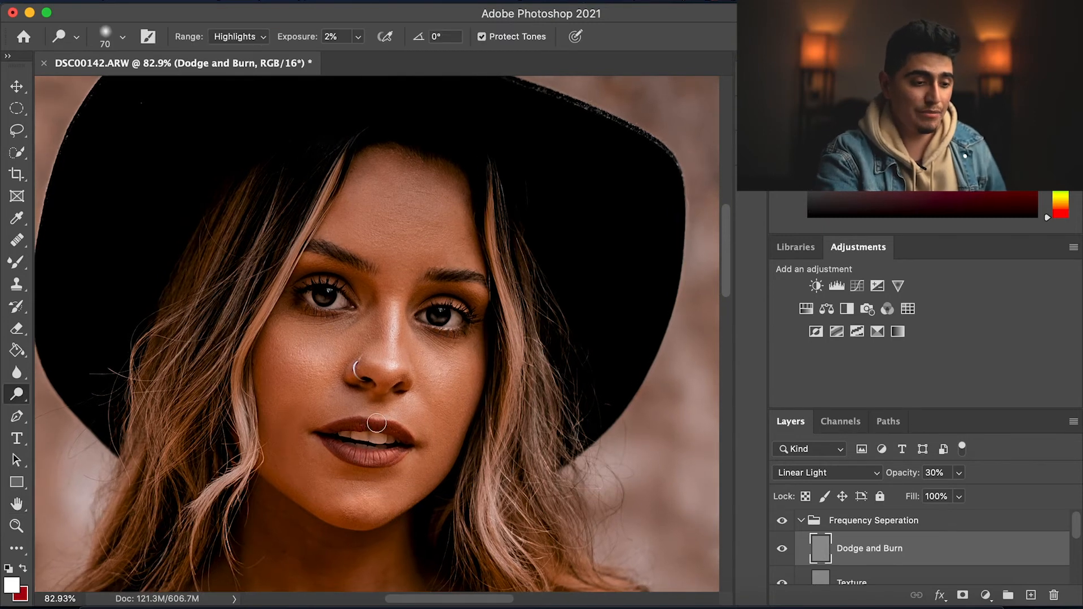
key("bracketleft")
key("bracketleft")
key("bracketleft")
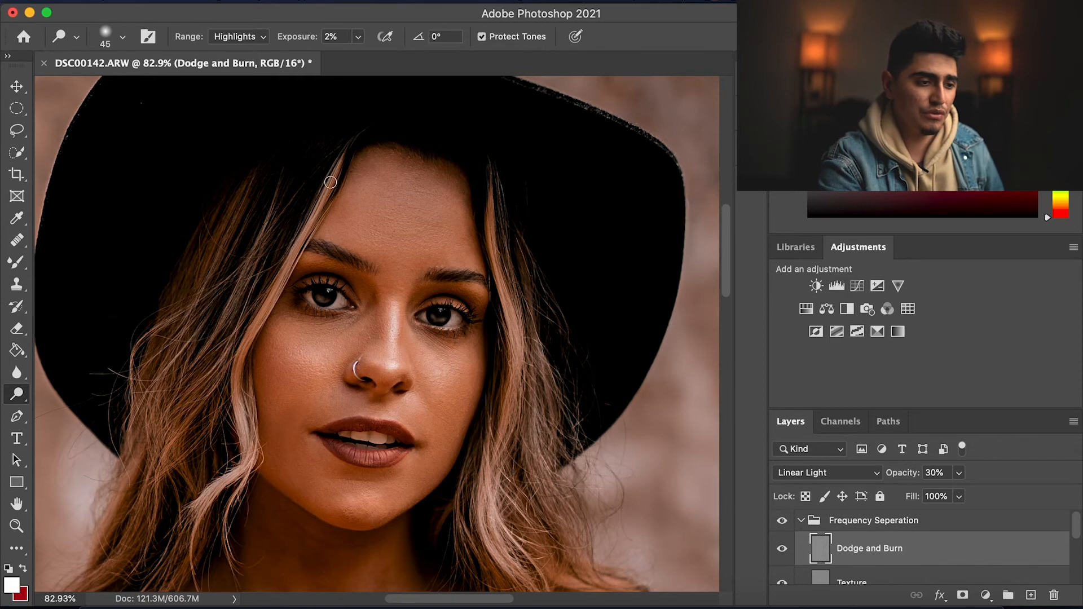
left_click(332, 37)
type("4")
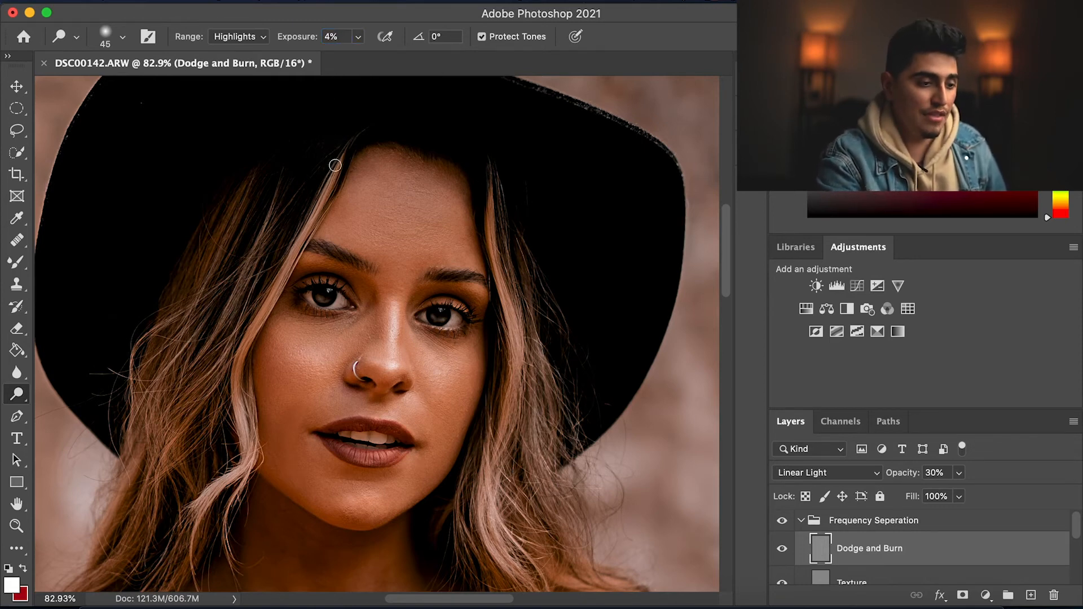
Dodge the highlights along the hair strands framing both sides of the face
mouse_move(337, 173)
left_mouse_down()
mouse_move(247, 348)
mouse_move(240, 400)
left_mouse_up()
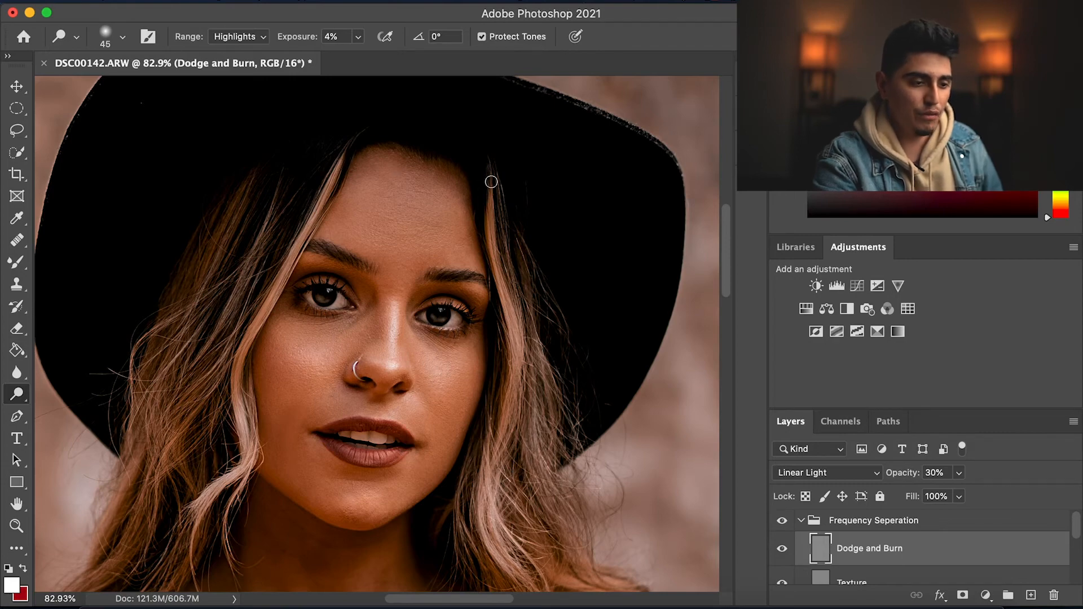
mouse_move(491, 182)
left_mouse_down()
mouse_move(493, 252)
mouse_move(512, 321)
mouse_move(514, 422)
mouse_move(488, 479)
mouse_move(515, 585)
left_mouse_up()
scroll(515, 585, "down", 5)
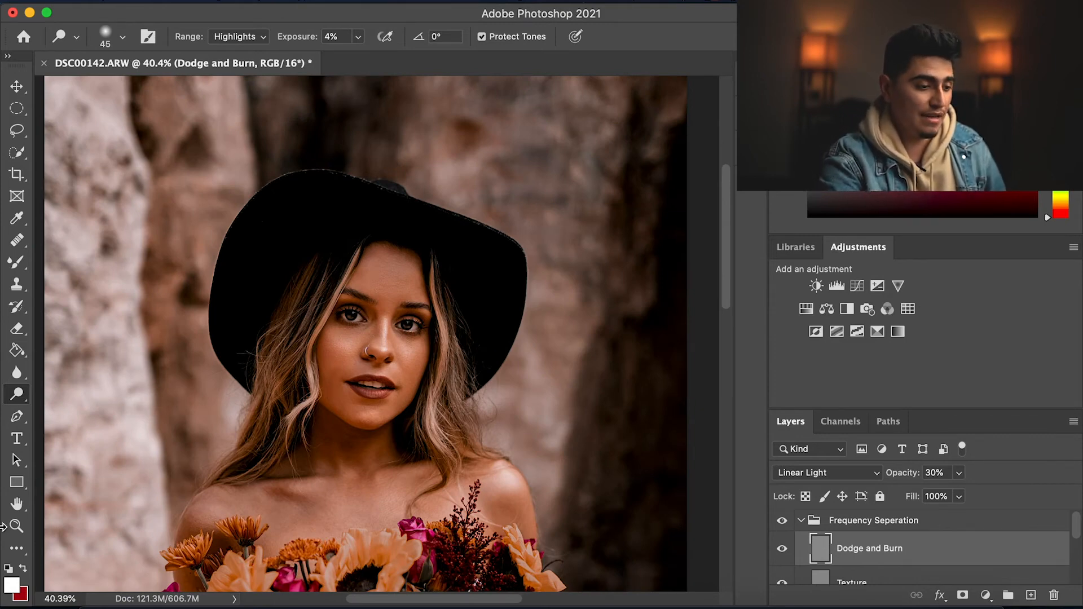
Switch to the Burn tool with a 50 px brush, Highlights range and 4% exposure for the facial shadows
right_click(21, 394)
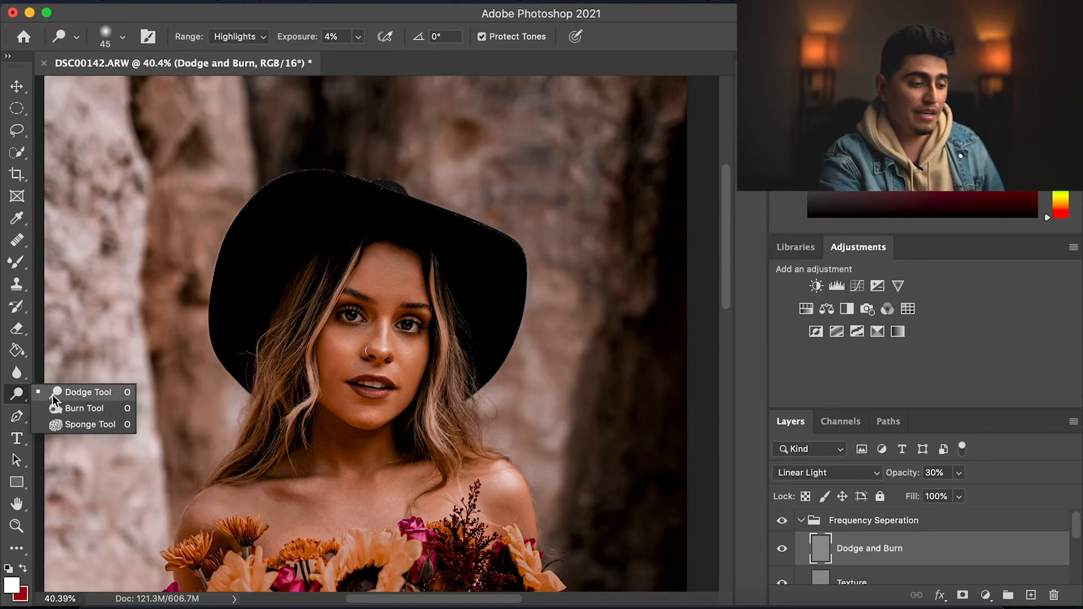
left_click(81, 405)
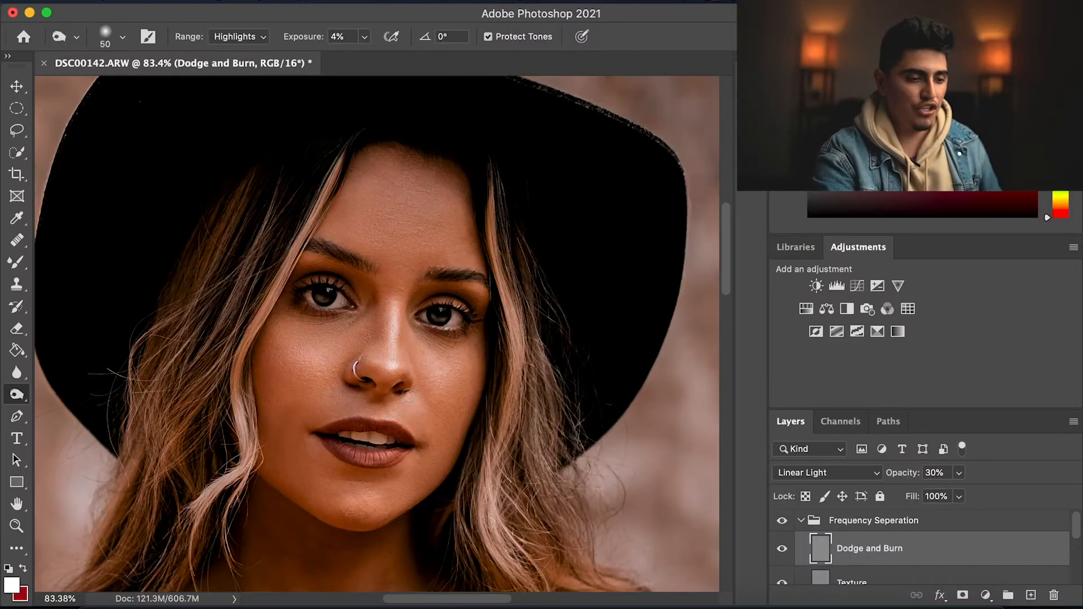
scroll(408, 396, "up", 3)
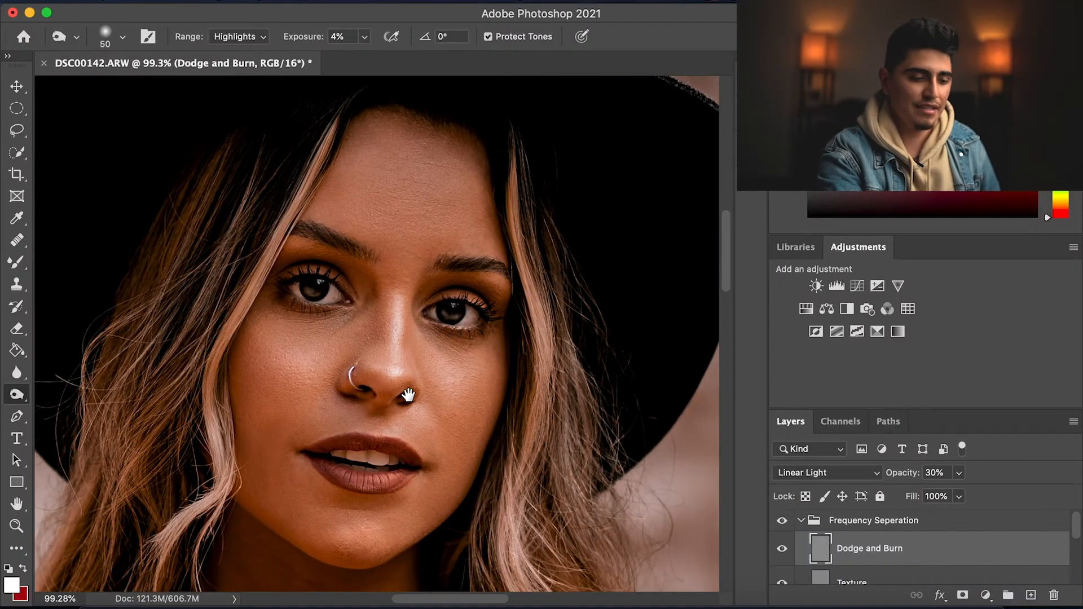
key("h")
left_click_drag(399, 282, 401, 341)
scroll(400, 341, "up", 3)
scroll(400, 341, "up", 1)
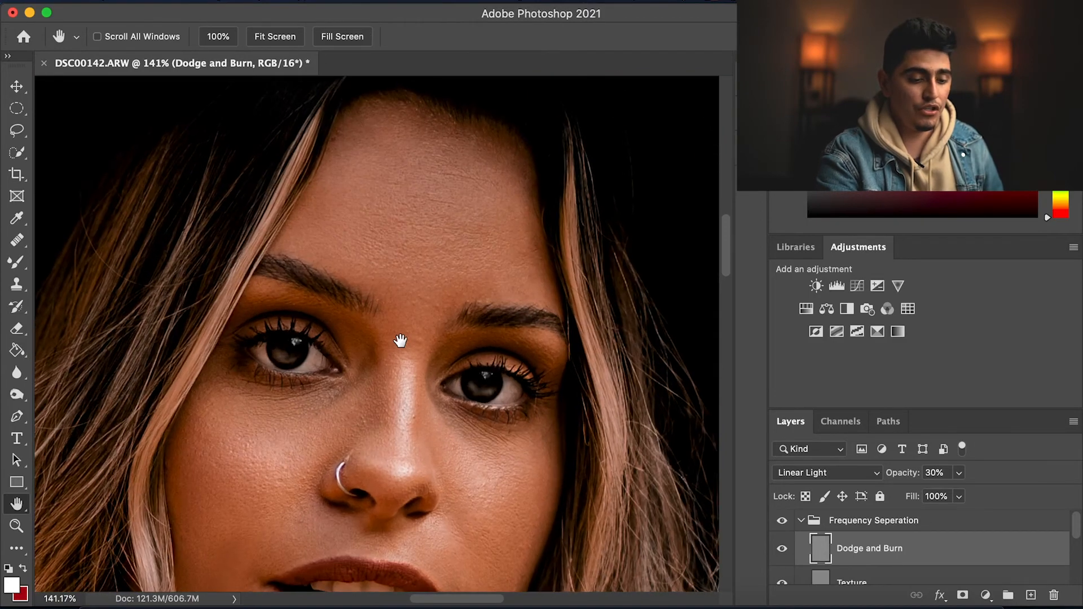
key("o")
right_click(24, 391)
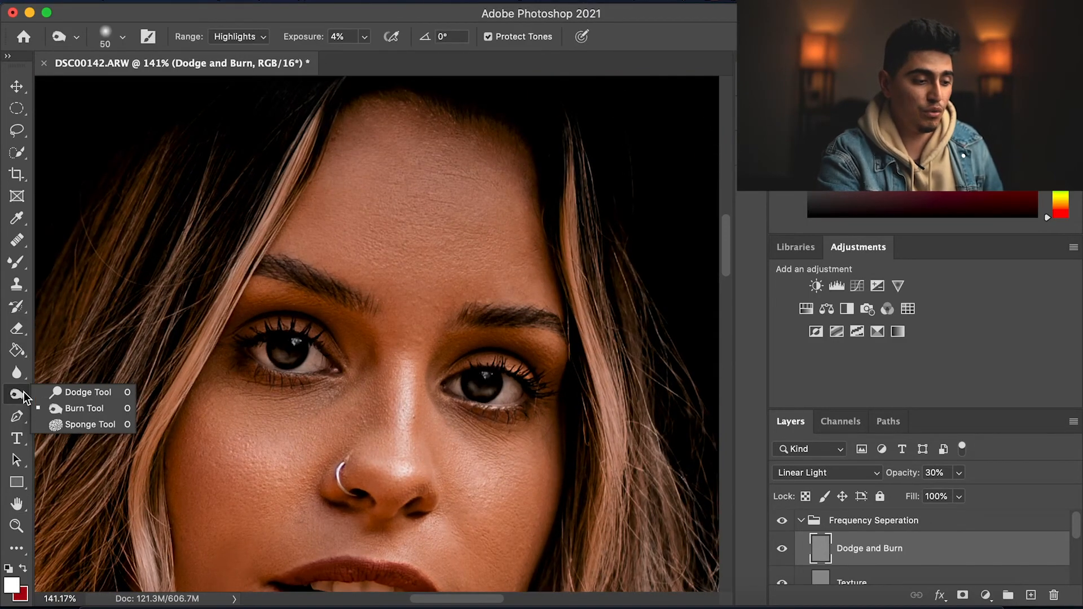
left_click(69, 409)
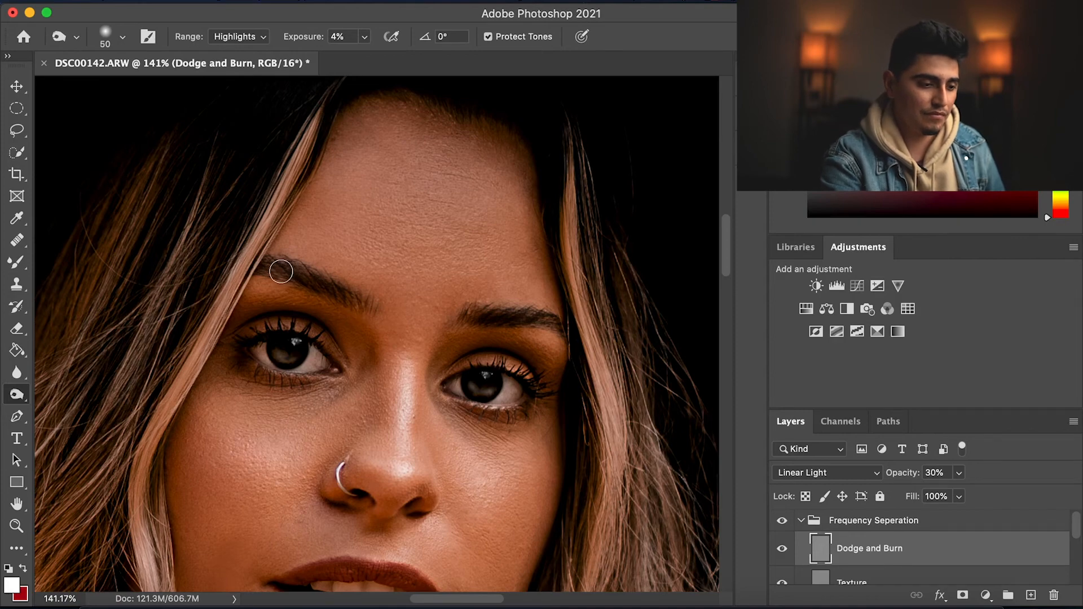
Burn the cheek contours on the face, enlarging the brush to 80 px
key("h")
mouse_move(282, 352)
left_mouse_down()
mouse_move(317, 363)
mouse_move(335, 295)
left_mouse_up()
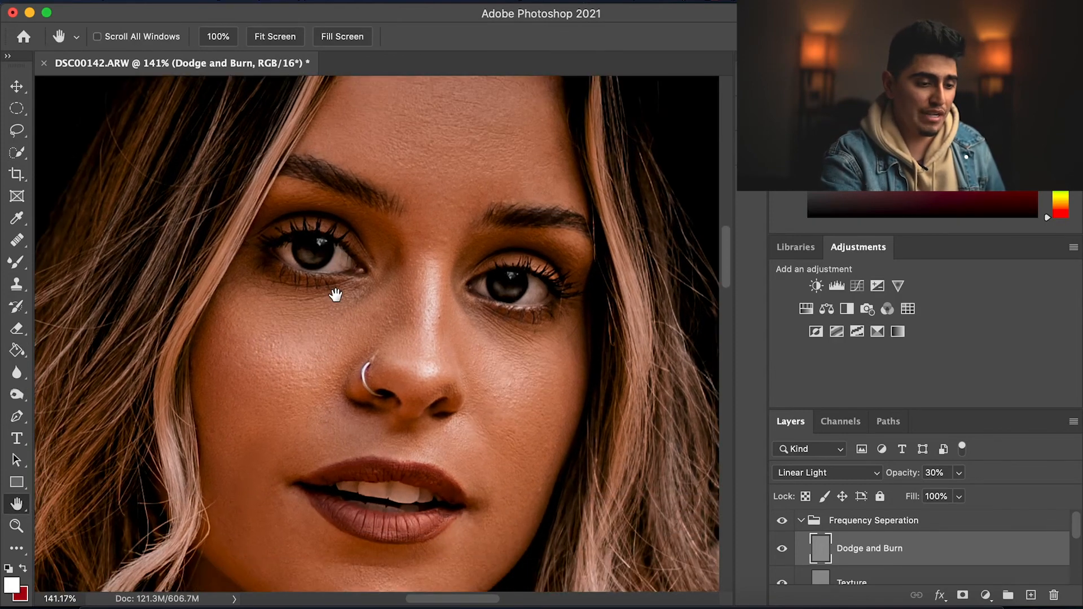
key("o")
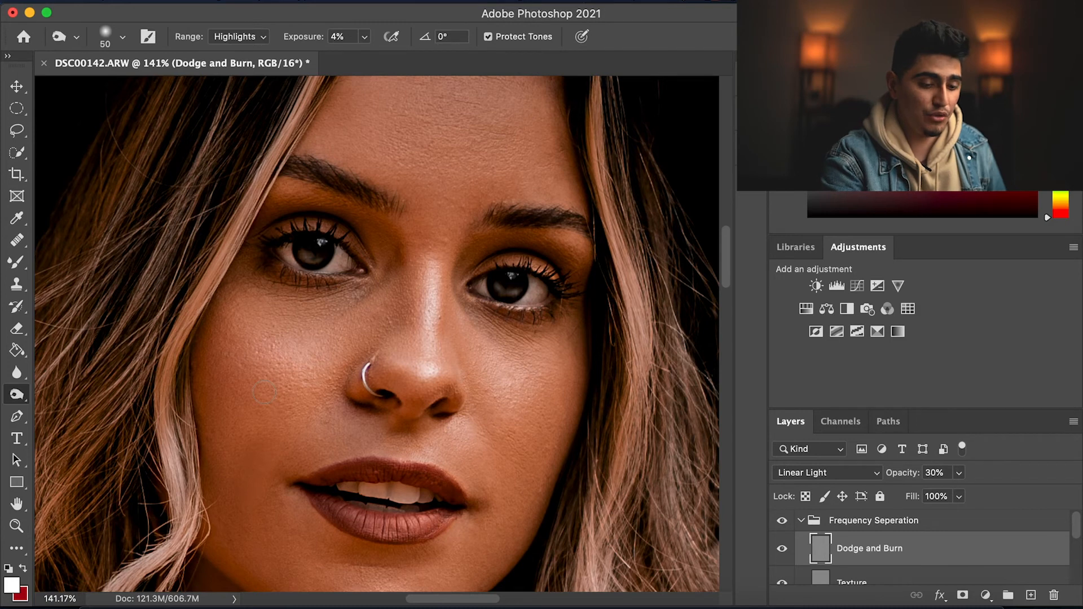
key("bracketright")
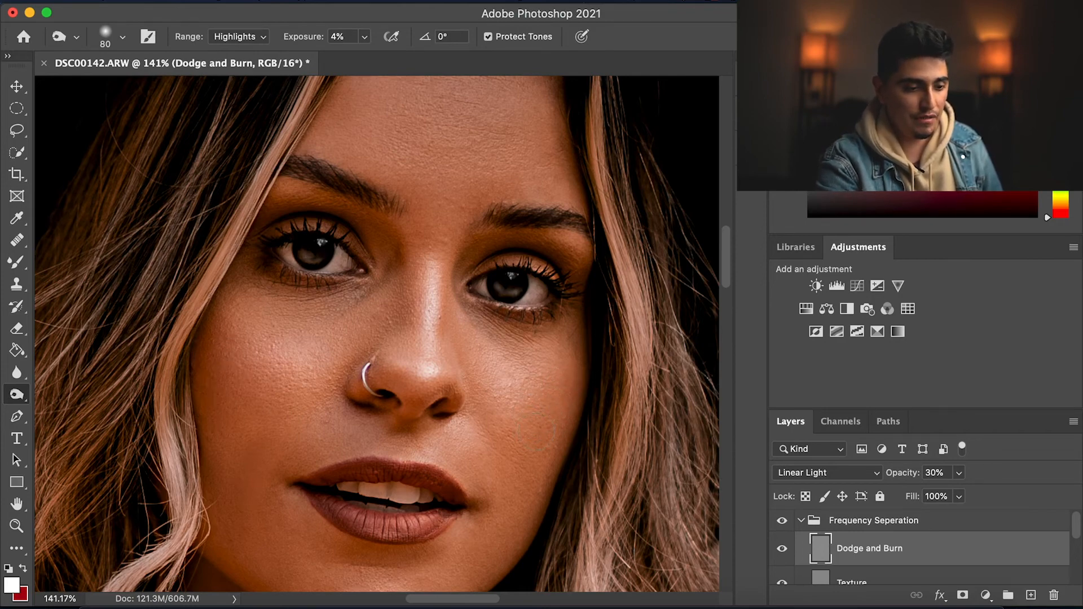
scroll(555, 395, "down", 3)
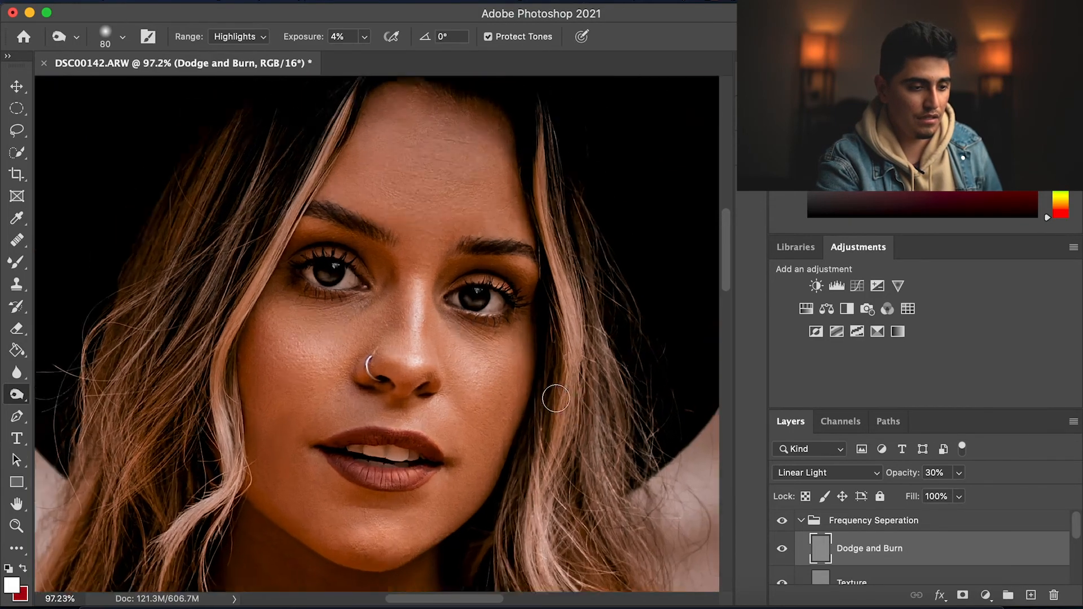
Set the Burn tool to 2% exposure and a 50 px brush for finer work around the eyes
scroll(550, 378, "up", 5)
key("h")
scroll(461, 261, "up", 3)
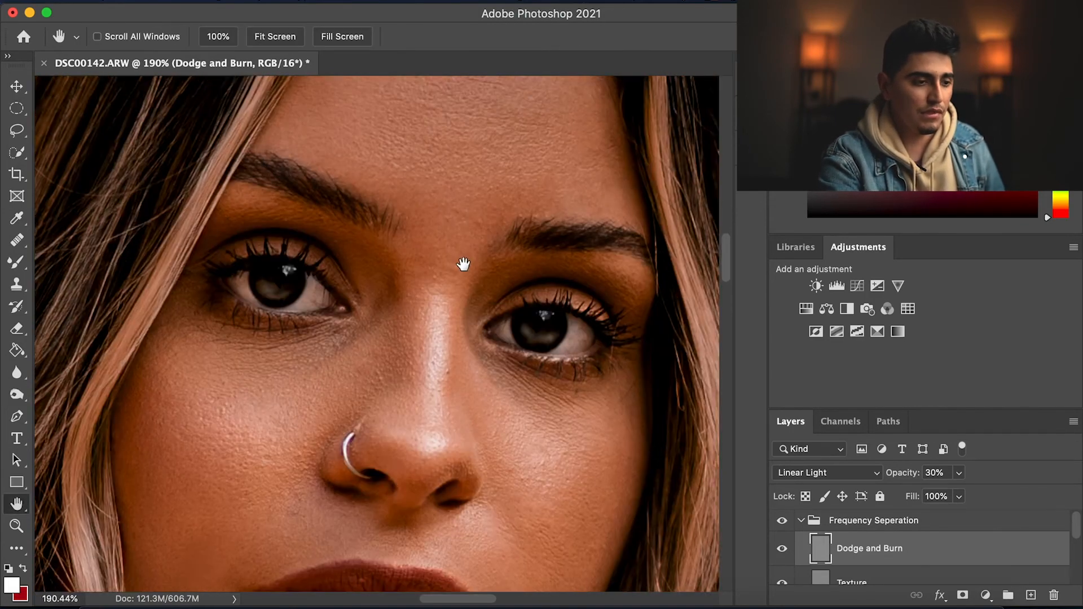
key("o")
left_click(336, 36)
type("2")
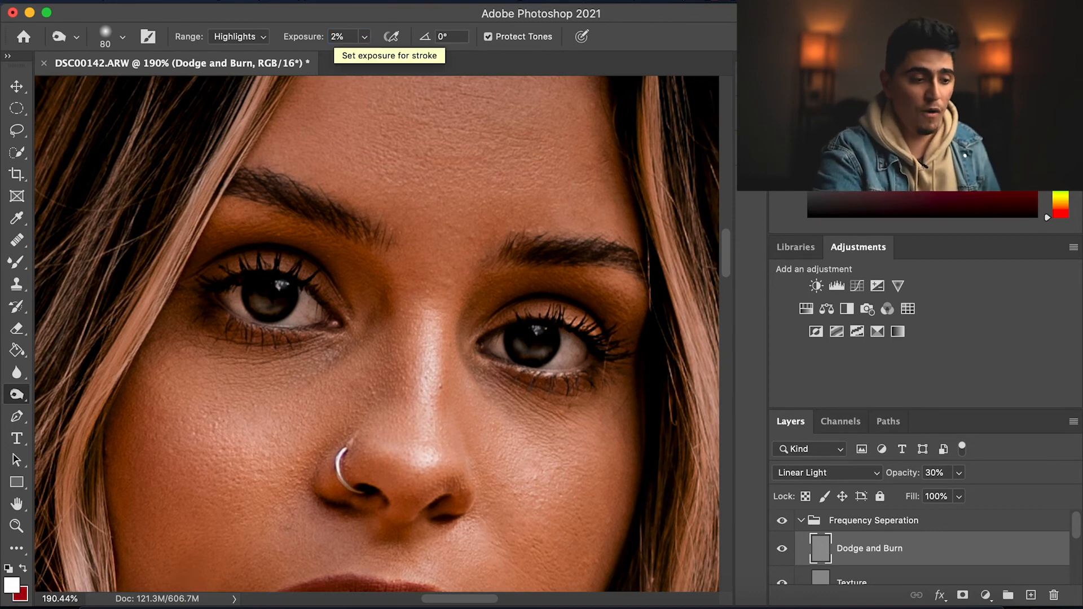
key("bracketleft")
key("bracketleft")
key("bracketleft")
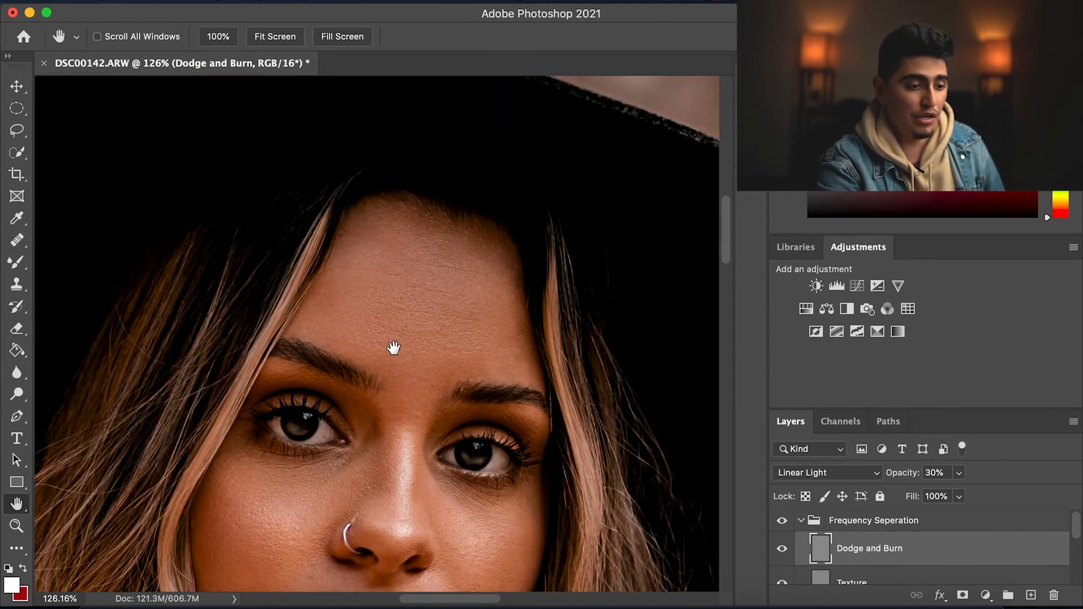
Burn the shadow areas of the face and surrounding hair with the 50 px Burn brush at 2% exposure
left_click_drag(393, 348, 376, 361)
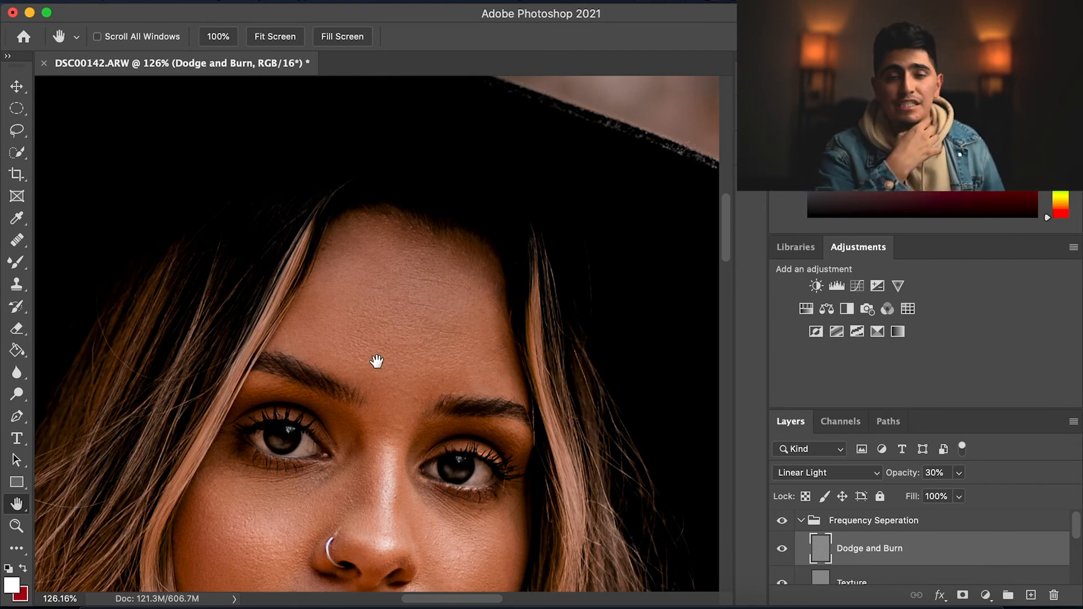
key("o")
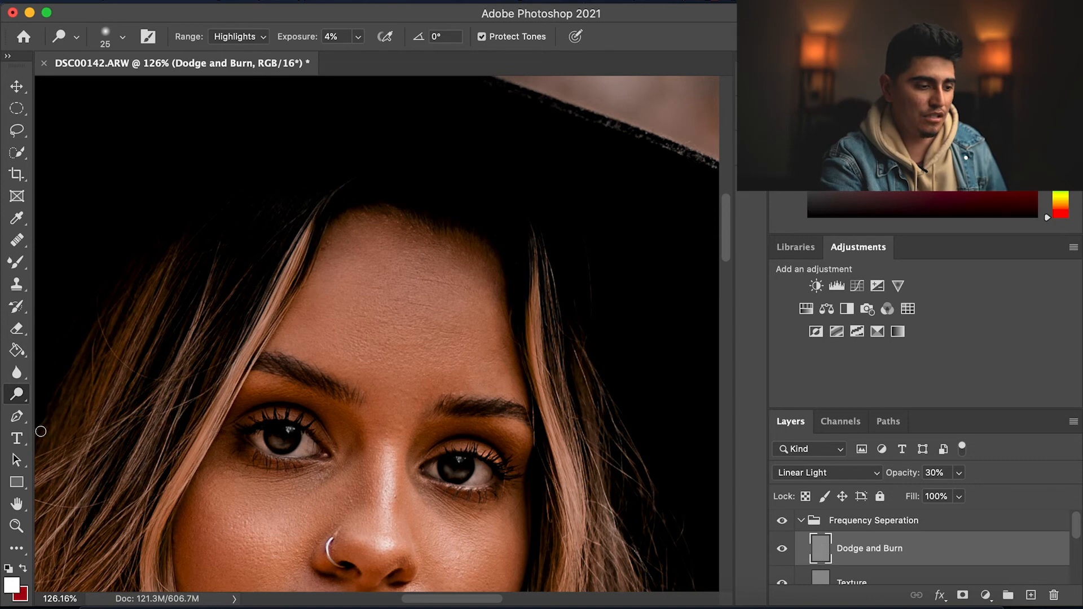
left_click_drag(17, 395, 56, 406)
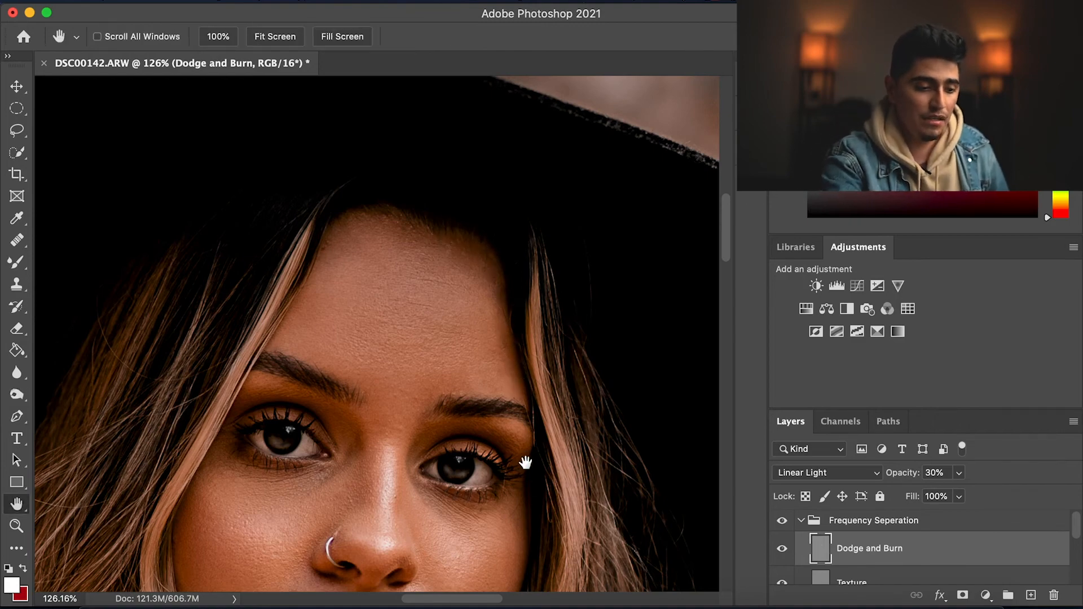
scroll(525, 459, "down", 5)
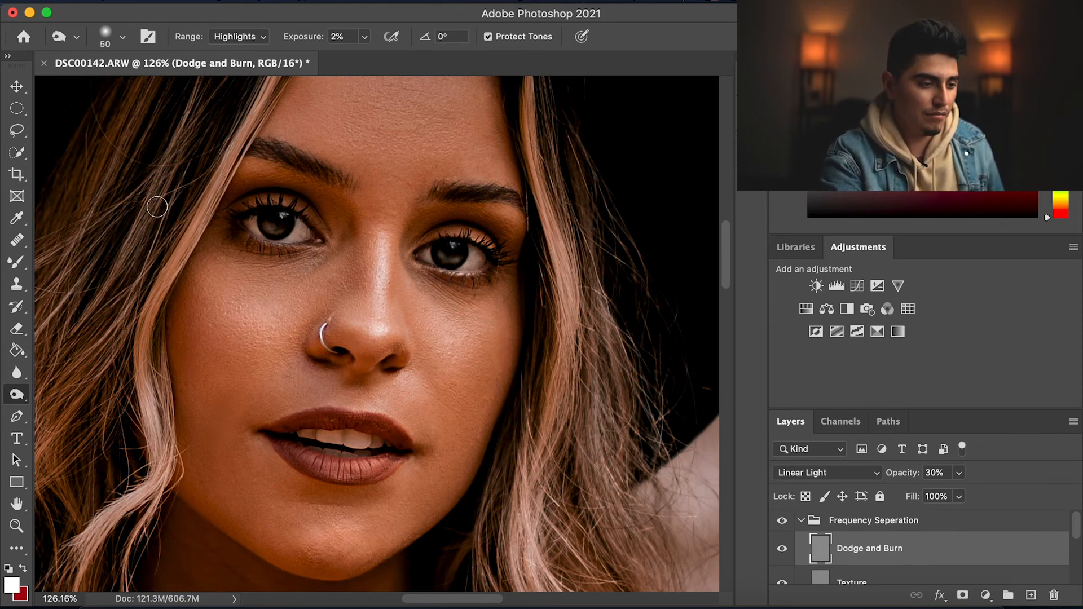
scroll(219, 234, "down", 5)
scroll(231, 343, "down", 6)
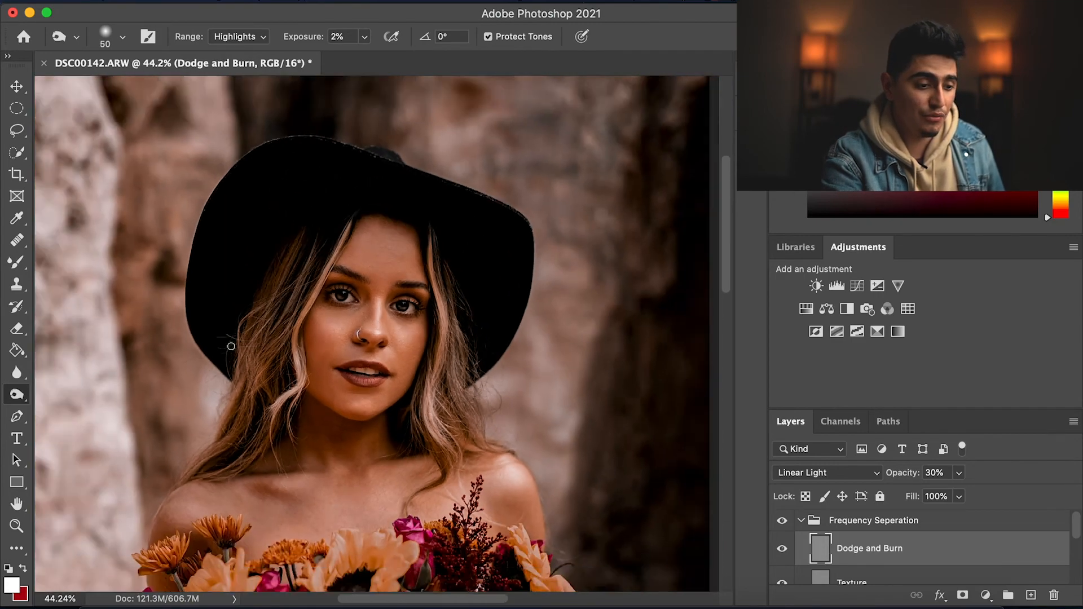
Dodge the collarbone and upper chest highlights with a 50 px Dodge brush at 4% exposure
scroll(230, 345, "up", 5)
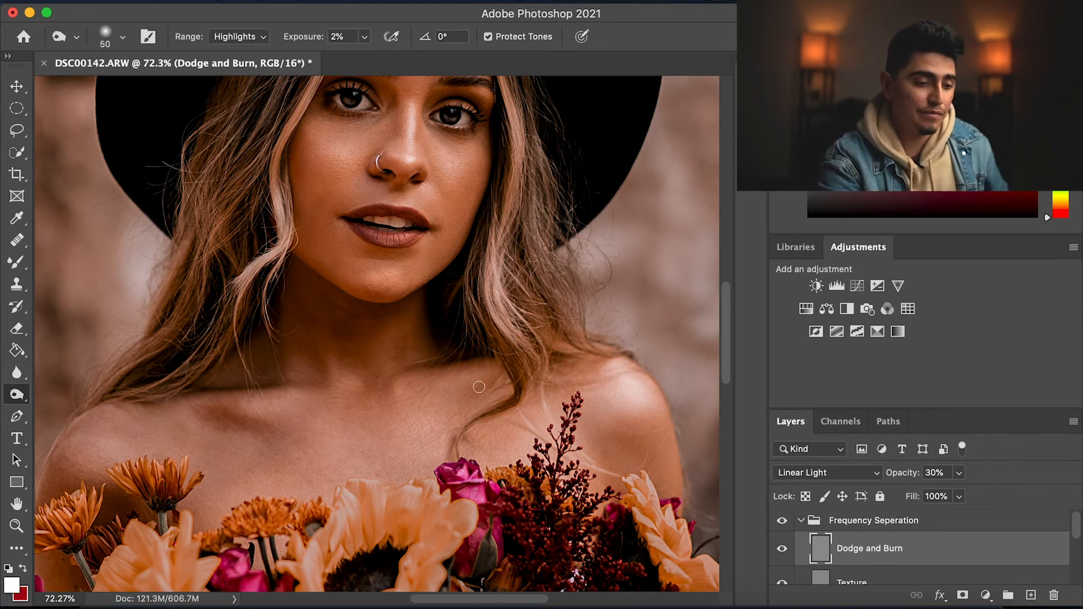
key("shift+o")
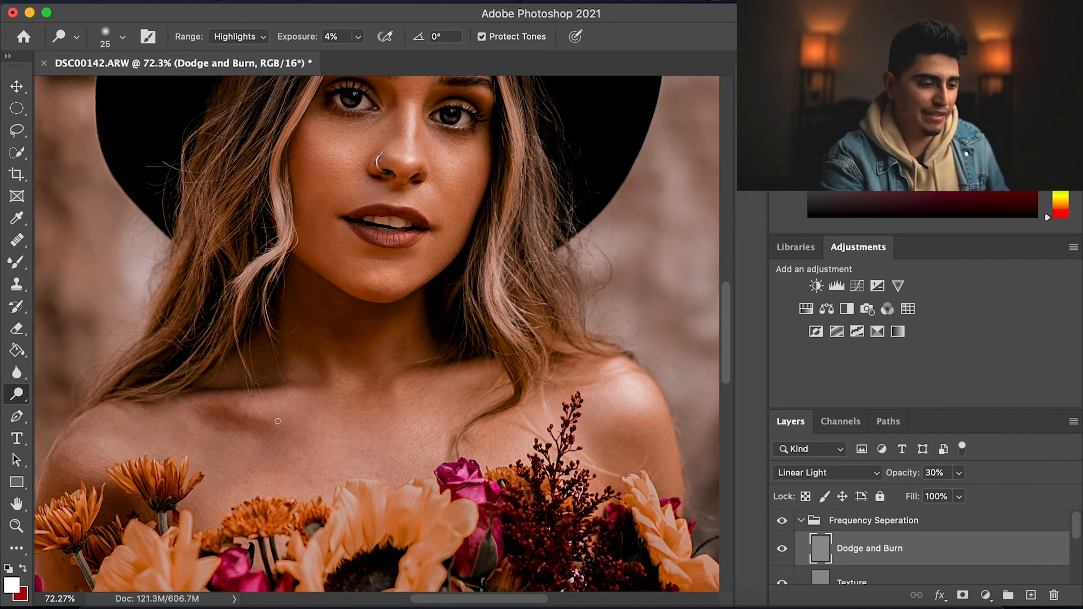
key("bracketright")
key("bracketright")
key("bracketright")
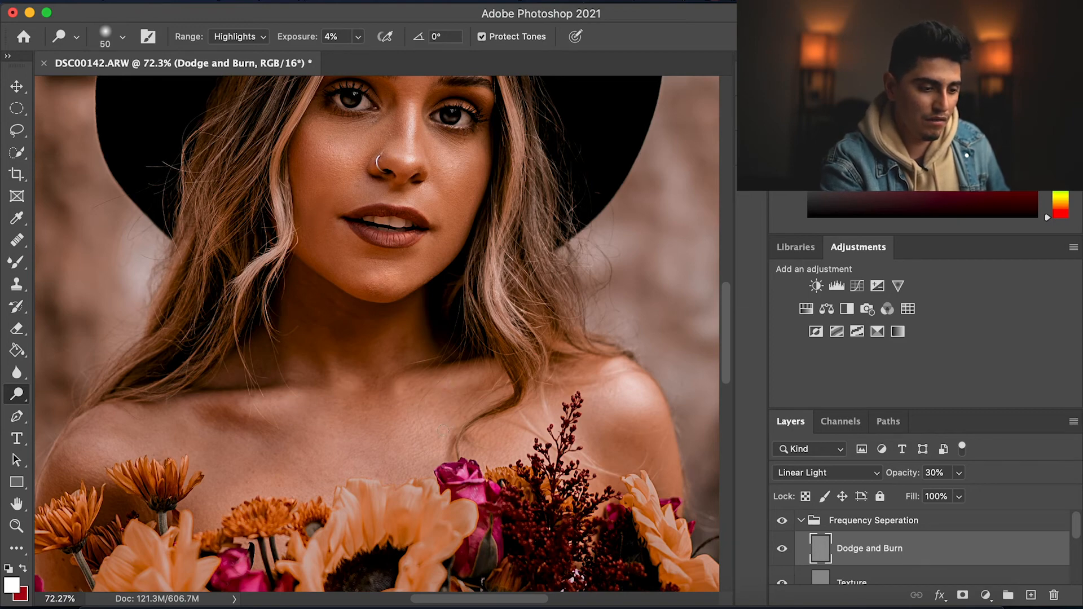
key("super+0")
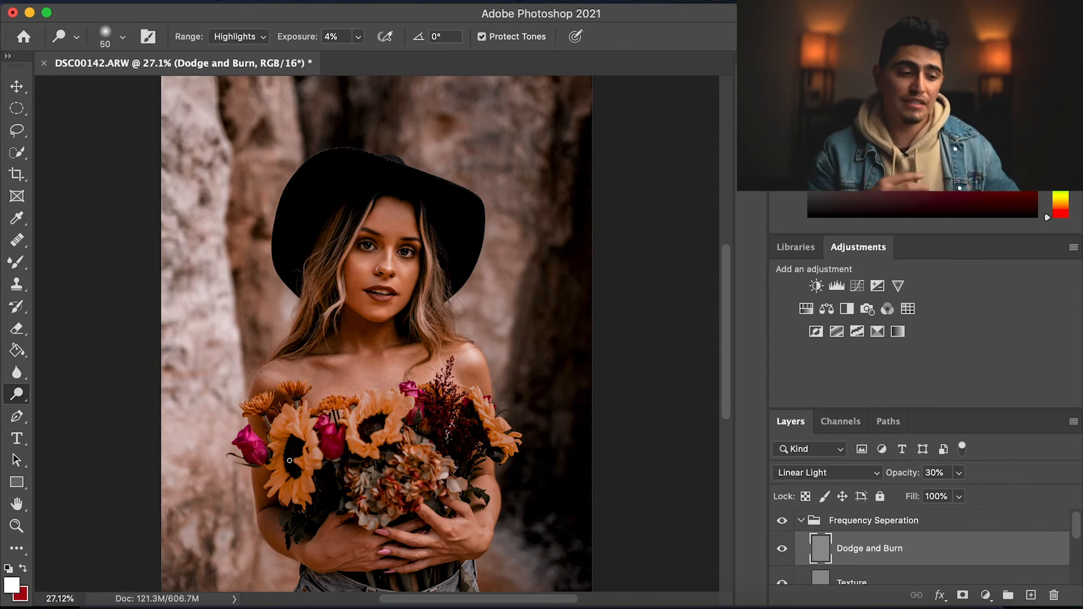
Dodge the bright rock background with a 700 px brush at 2% exposure
scroll(289, 460, "down", 3)
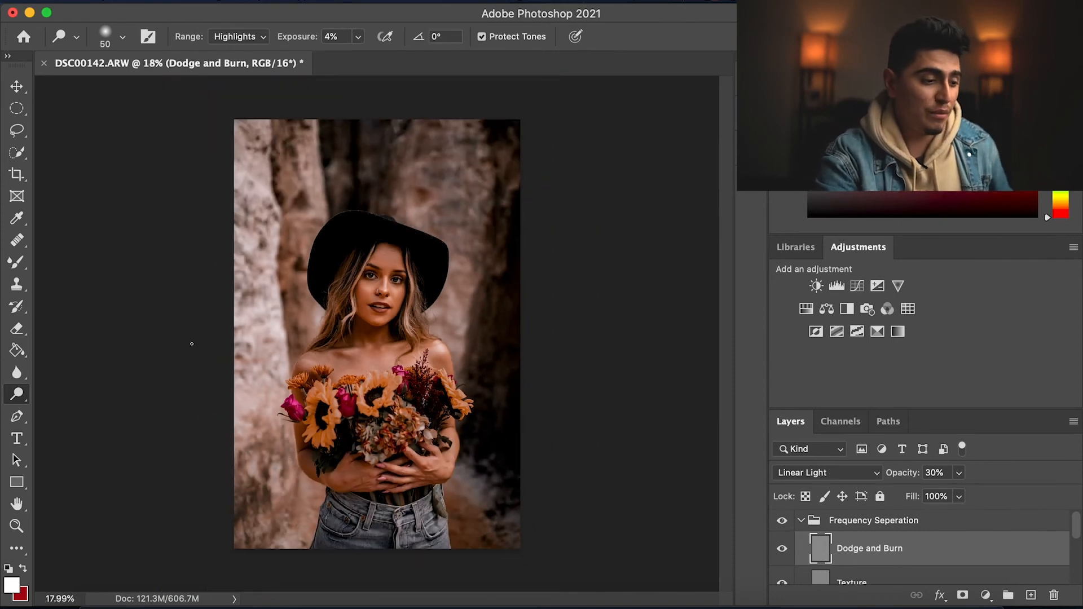
scroll(192, 344, "up", 2)
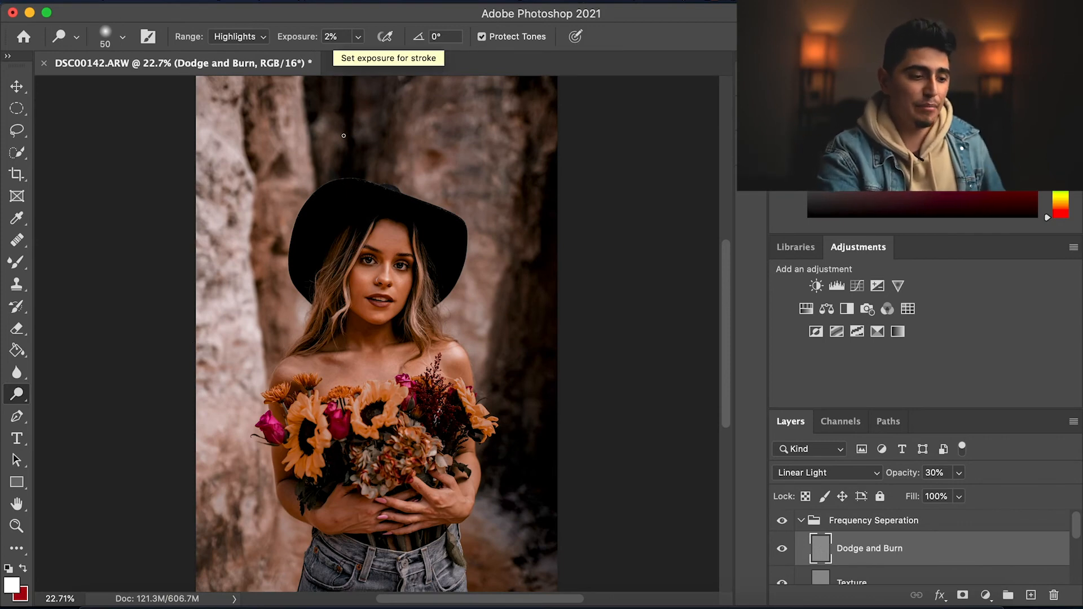
key("bracketright")
key("bracketright")
key("bracketright")
key("bracketright")
key("bracketright")
key("bracketright")
key("bracketright")
key("bracketright")
key("bracketright")
key("bracketright")
key("bracketright")
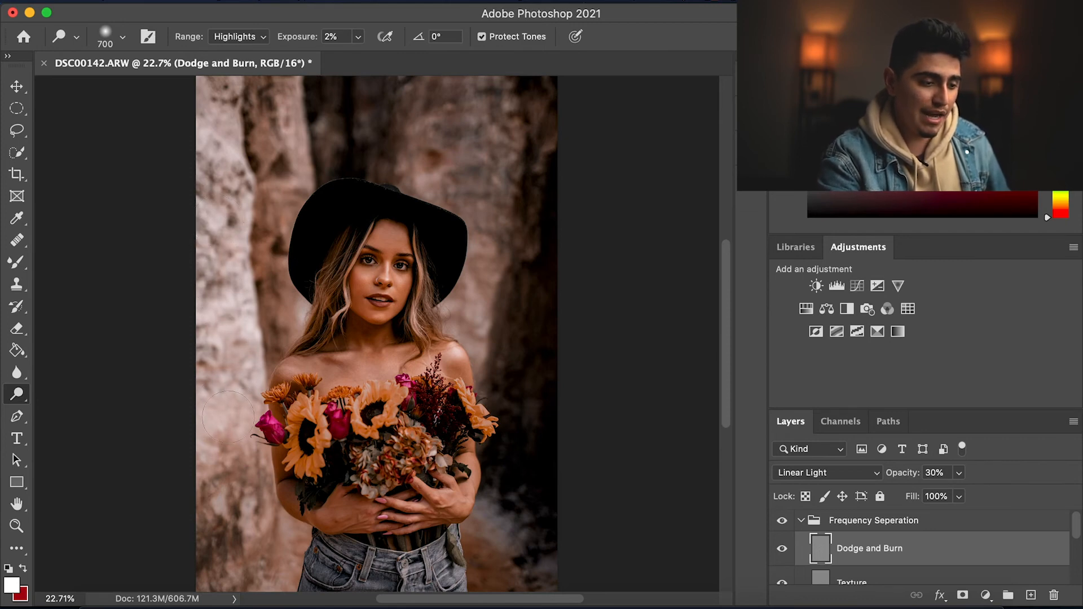
scroll(223, 192, "down", 1)
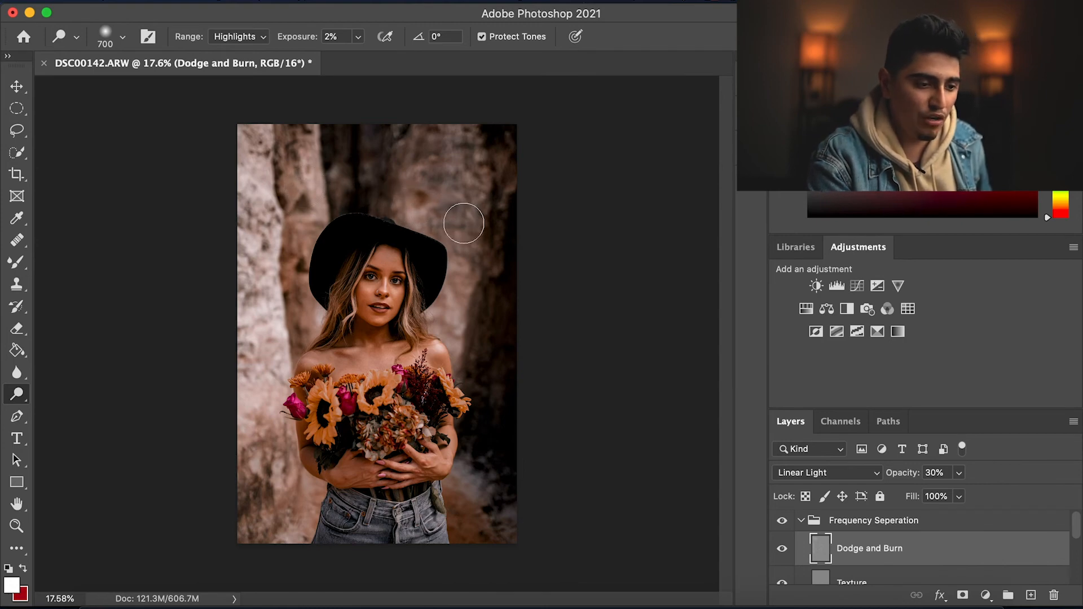
Dodge the rock wall beside the hat on the darker side with a 500 px brush
key("bracketleft")
key("bracketleft")
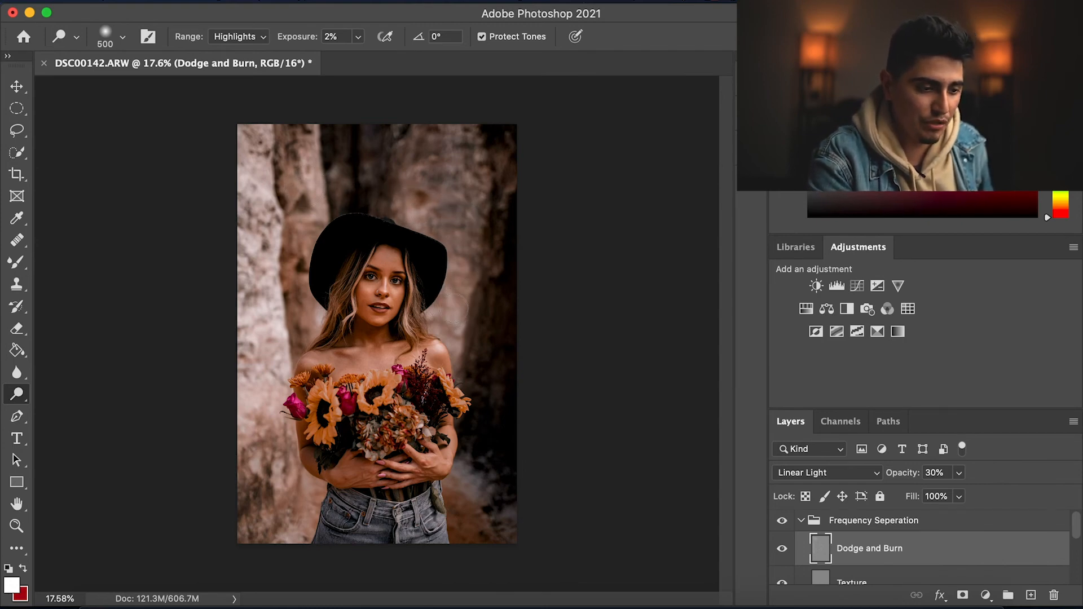
key("super+equal")
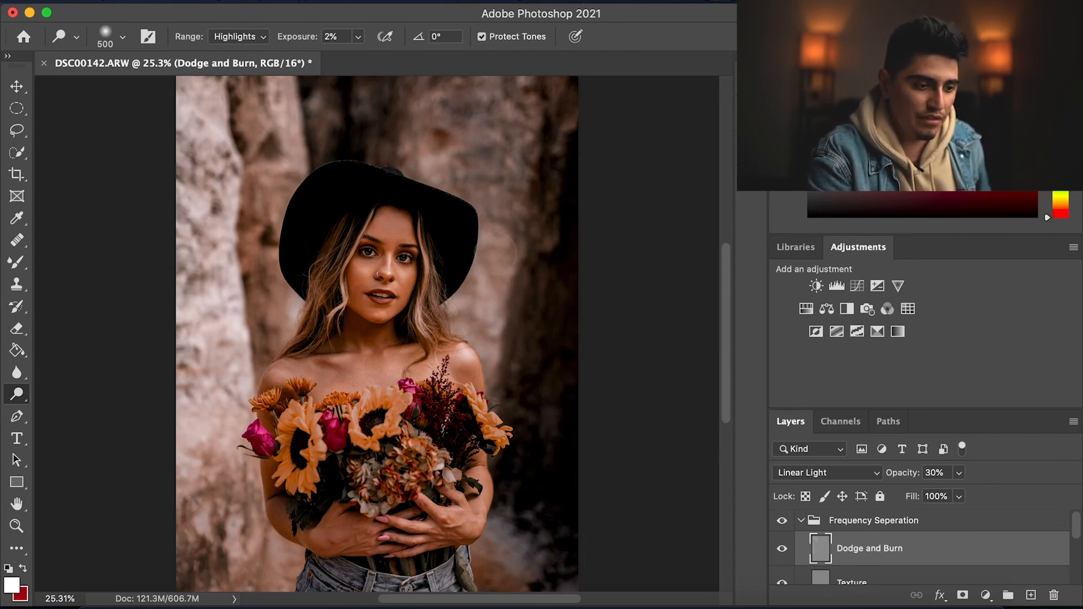
key("super+minus")
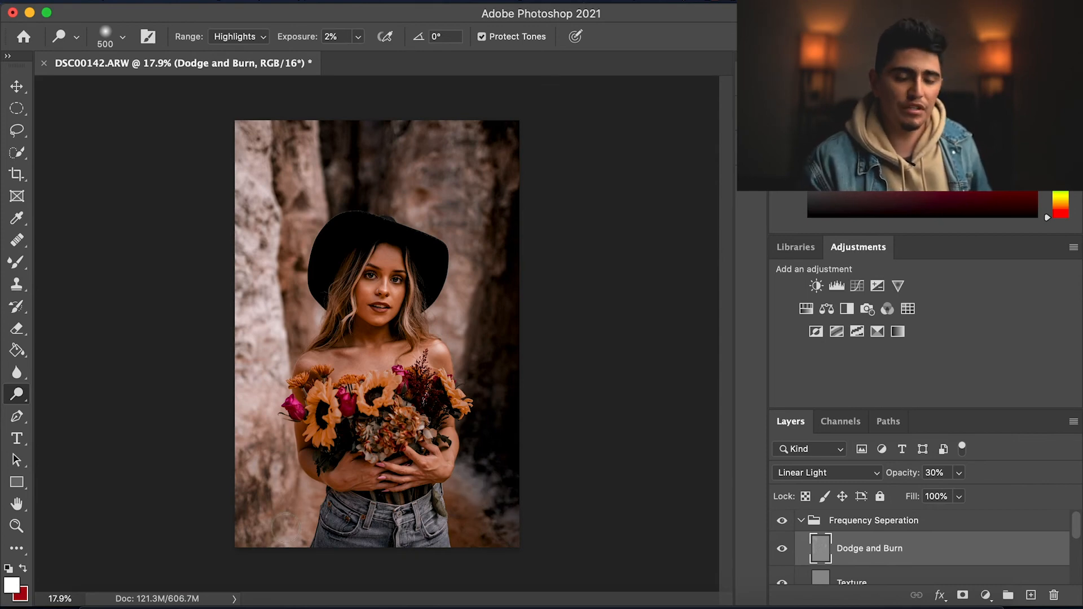
Dodge the flowers in the bouquet with a 90 px brush at 2% exposure
key("h")
scroll(346, 442, "up", 6)
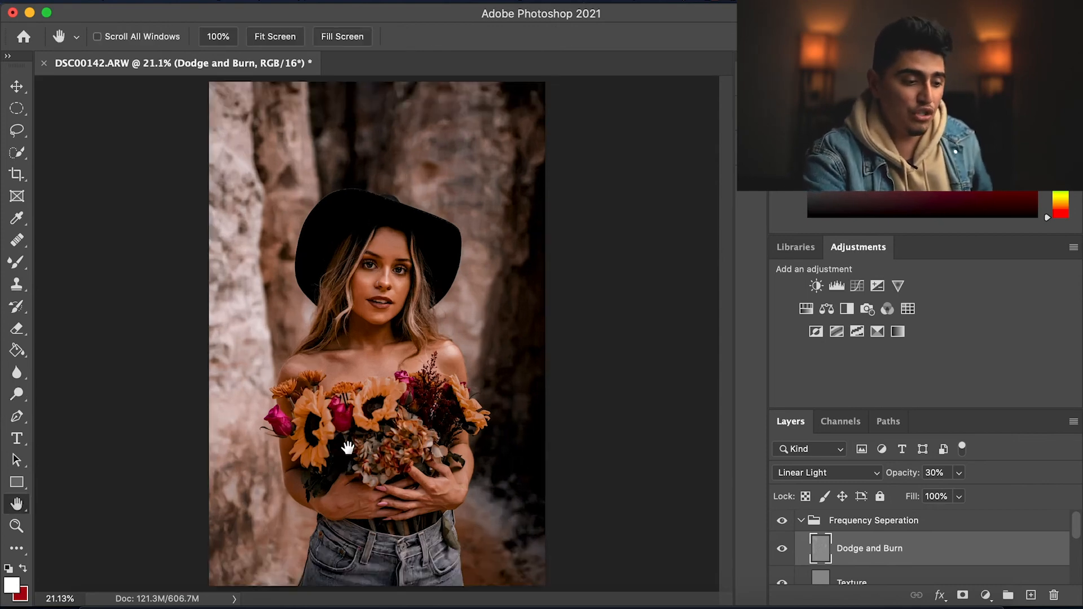
scroll(350, 345, "up", 3)
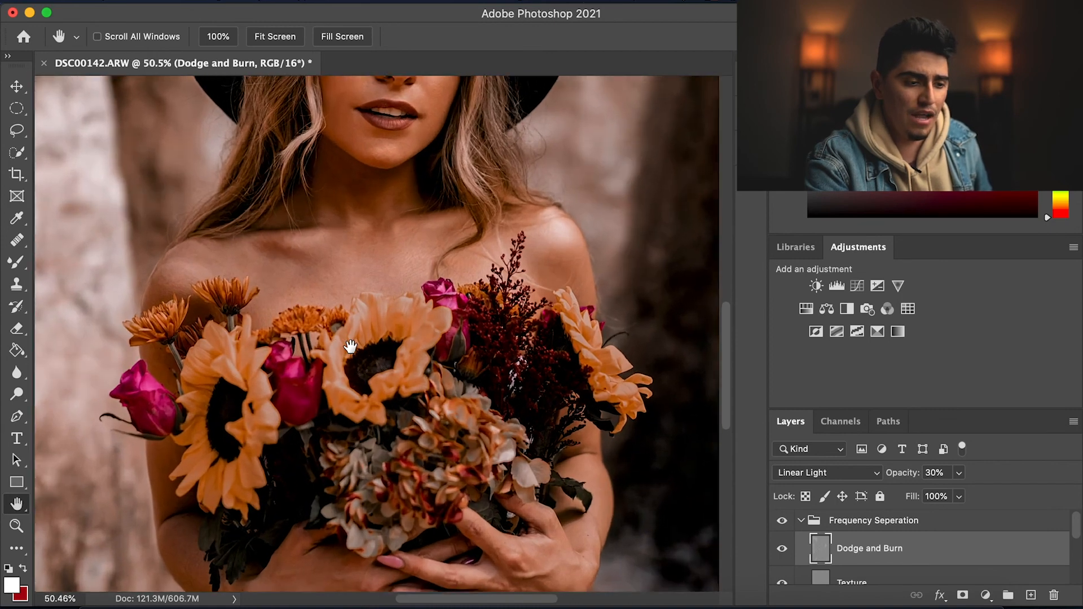
key("o")
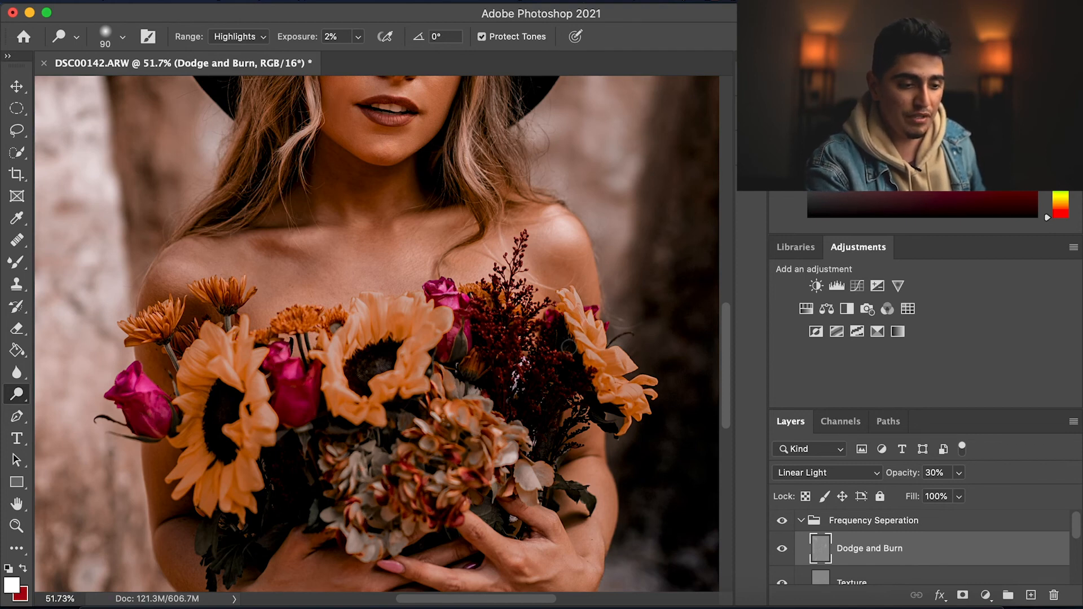
scroll(570, 343, "down", 5)
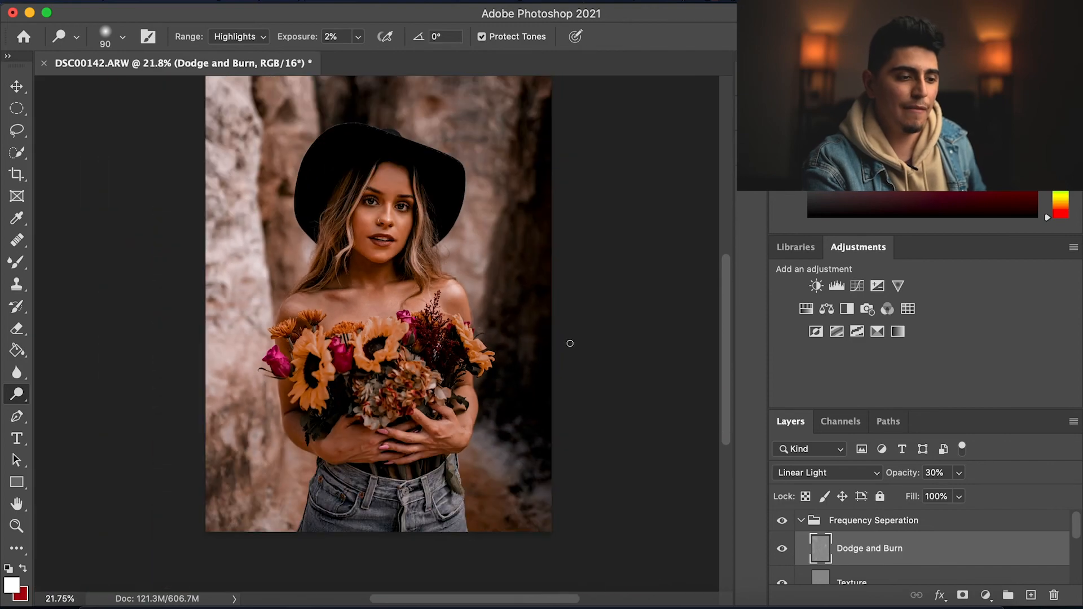
Burn the dark rock background beside the subject at 2% exposure, using a 700 px and a 400 px Burn brush
scroll(570, 342, "up", 4)
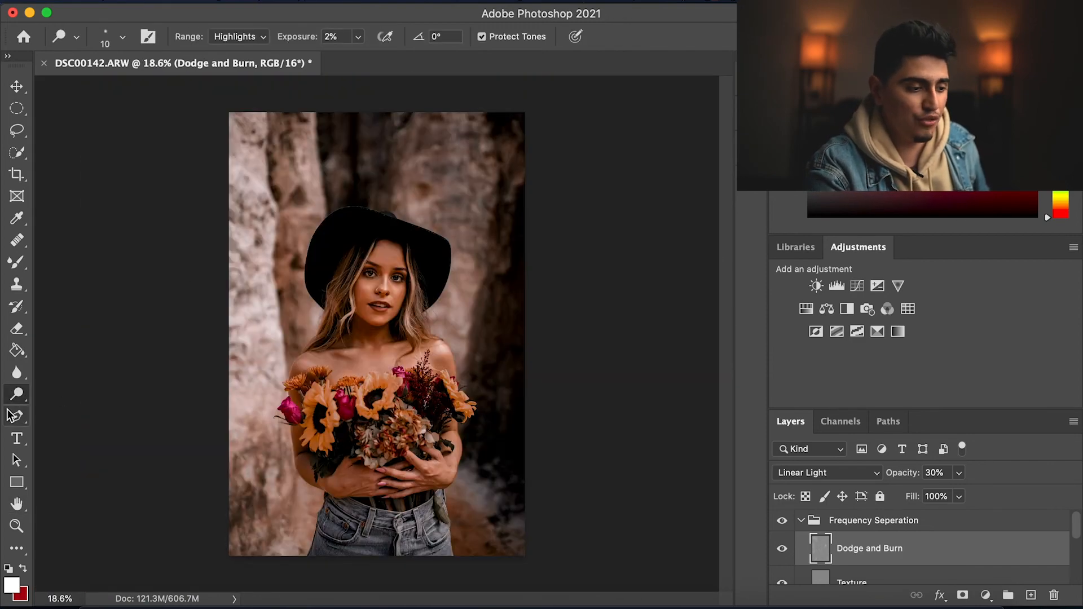
right_click(16, 394)
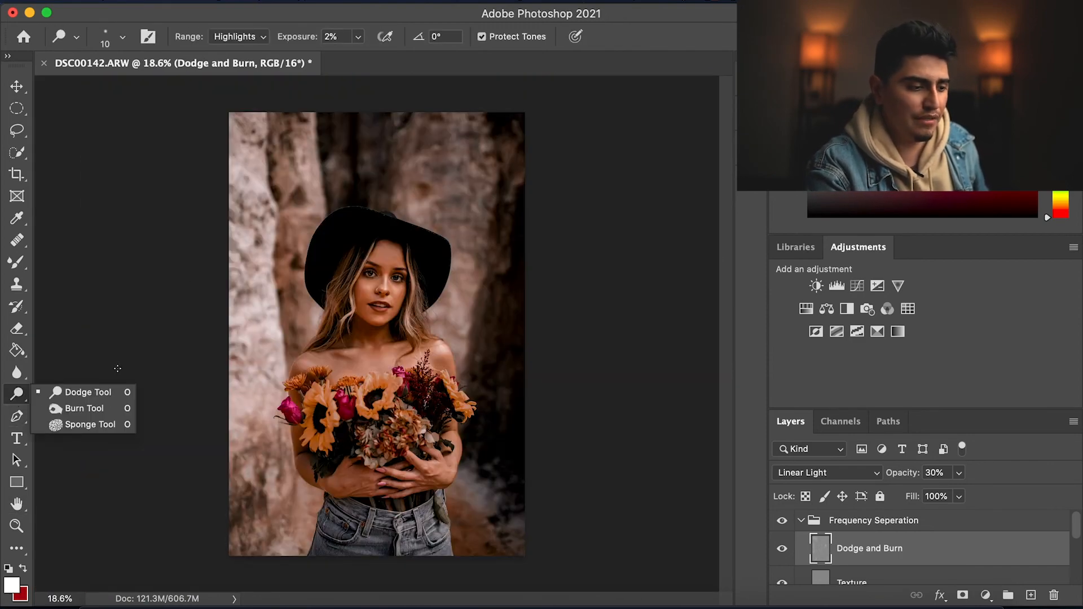
left_click(89, 411)
key("bracketright")
key("bracketright")
key("bracketright")
key("bracketright")
key("bracketright")
key("bracketright")
key("bracketright")
key("bracketright")
key("bracketright")
key("bracketright")
key("bracketright")
key("bracketright")
key("bracketright")
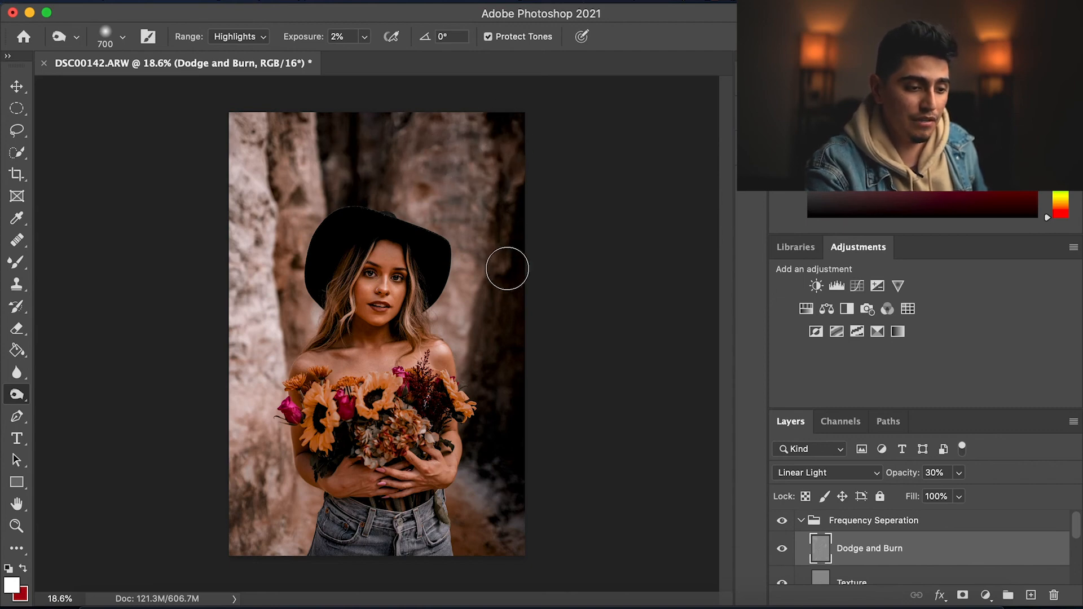
key("bracketleft")
key("bracketleft")
key("bracketleft")
key("bracketleft")
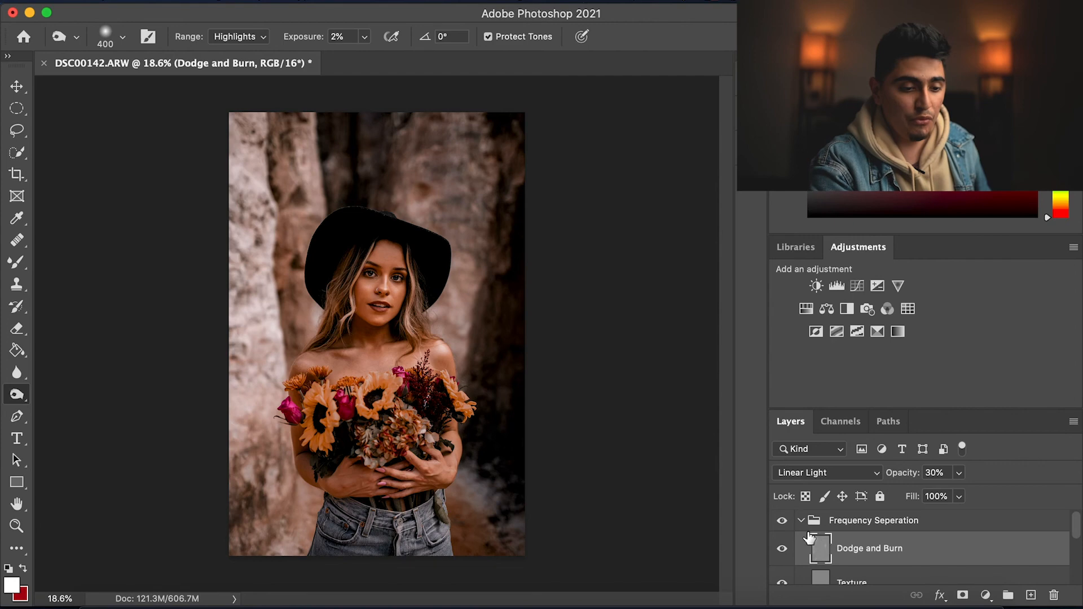
Compare the portrait with and without the Frequency Seperation group by toggling the group's visibility
left_click(783, 520)
left_click(784, 521)
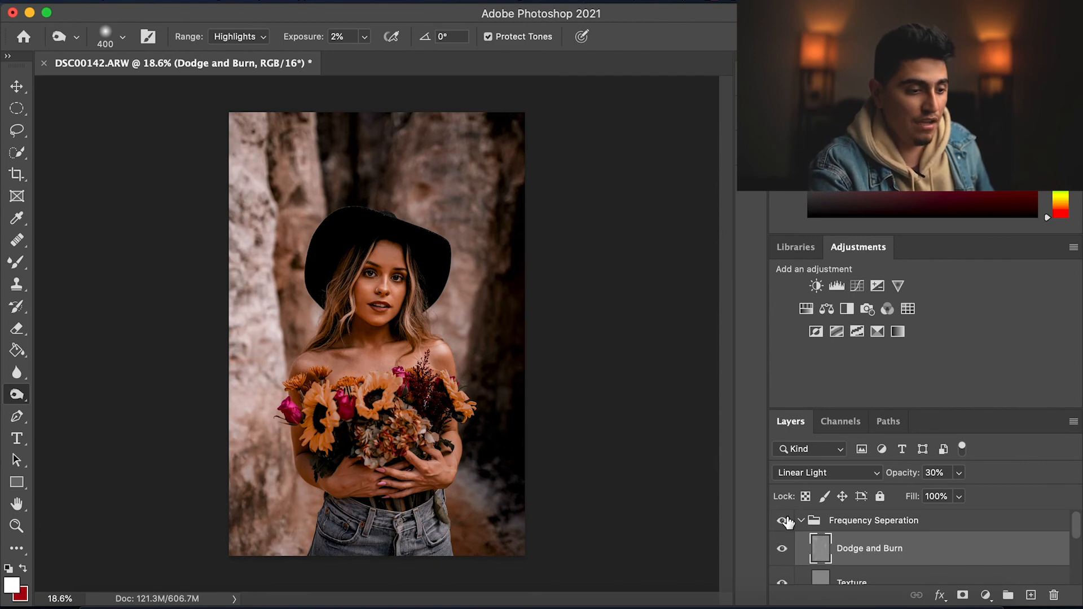
left_click(783, 521)
left_click(783, 521)
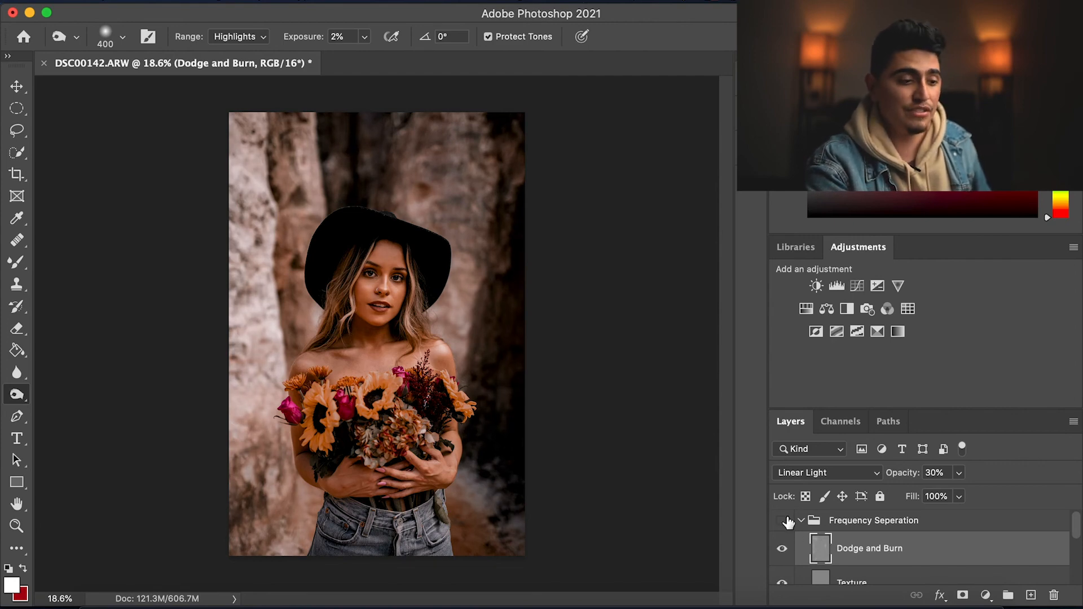
Try the Dodge and Burn layer at 100% opacity, and reduce its opacity to 42%
left_click(958, 474)
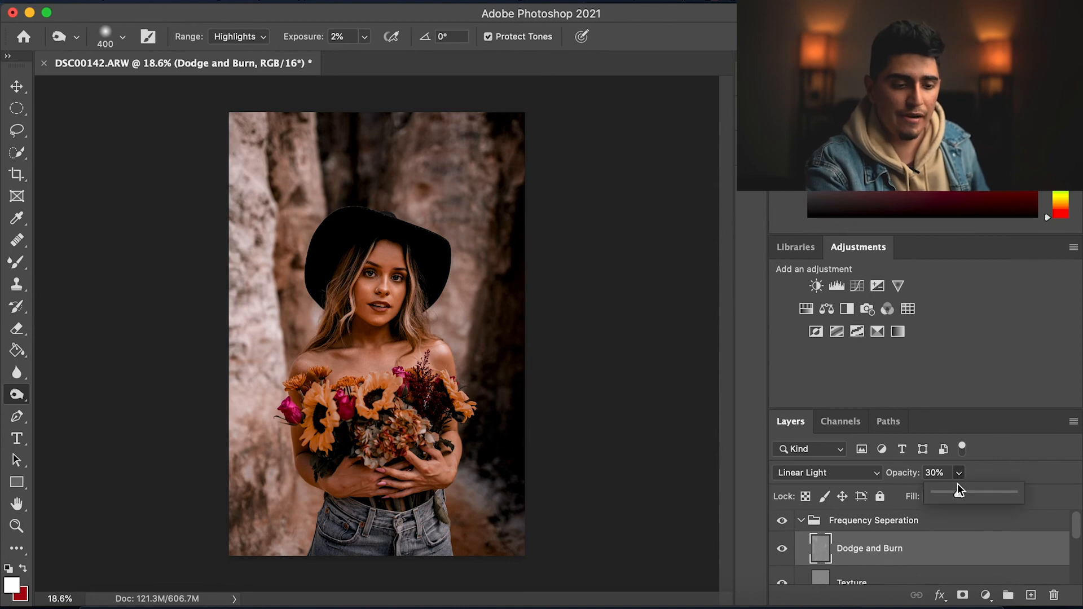
left_click_drag(958, 491, 977, 490)
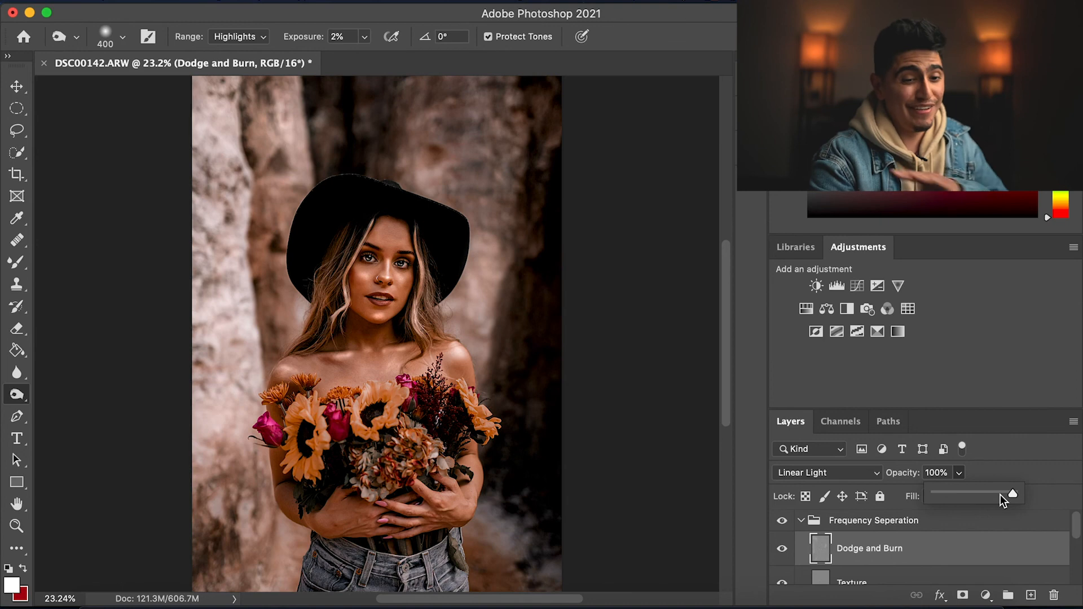
left_click_drag(1014, 492, 972, 498)
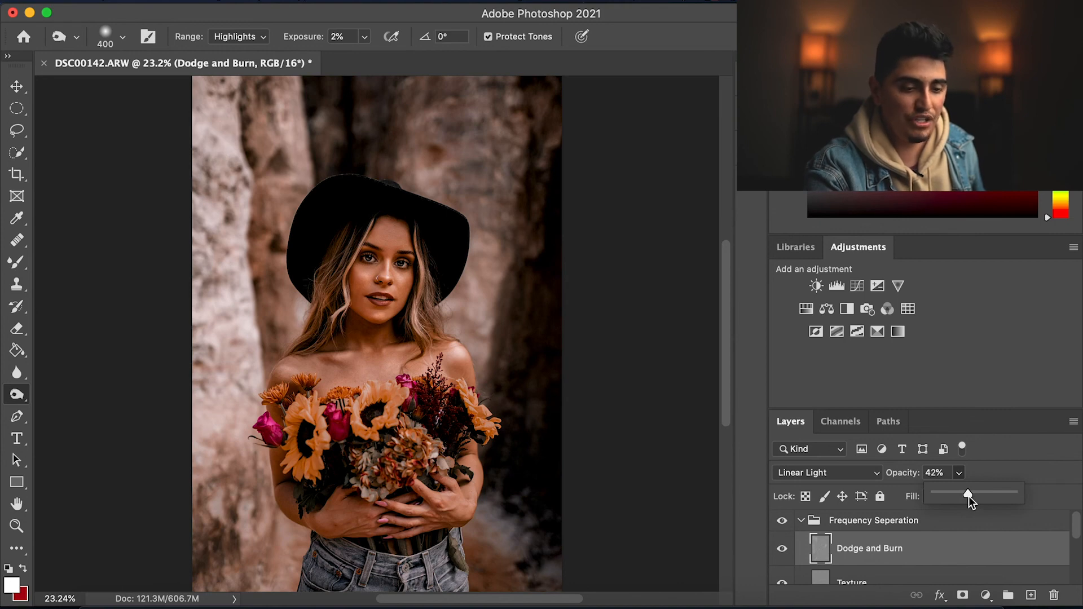
scroll(494, 335, "down", 2)
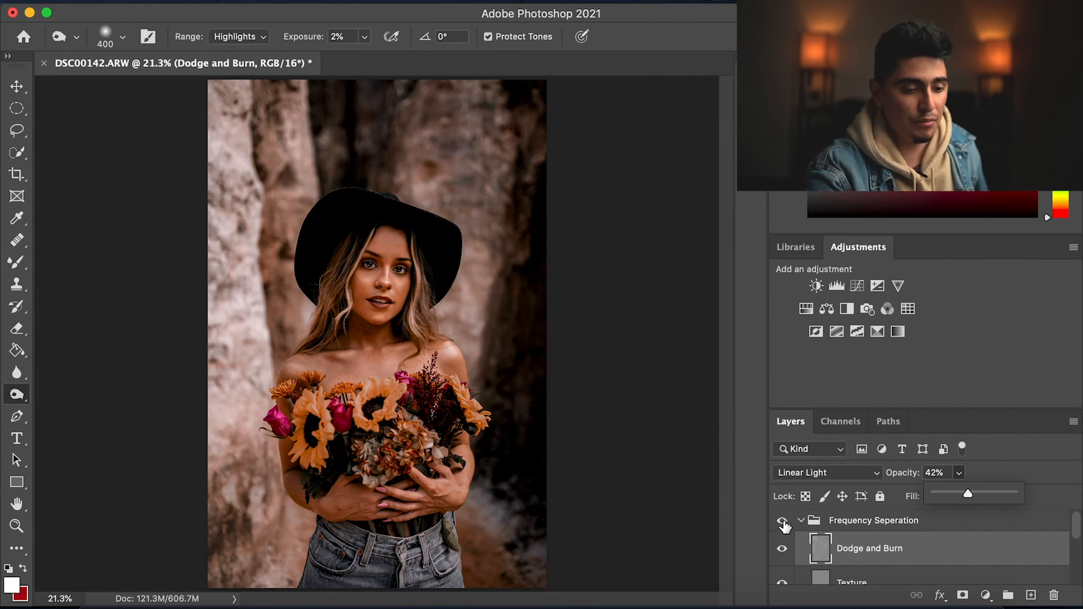
Check the retouching before and after at the adjusted opacity by hiding and showing the Frequency Seperation group
left_click(783, 521)
left_click(784, 522)
left_click(784, 521)
left_click(783, 522)
left_click(783, 521)
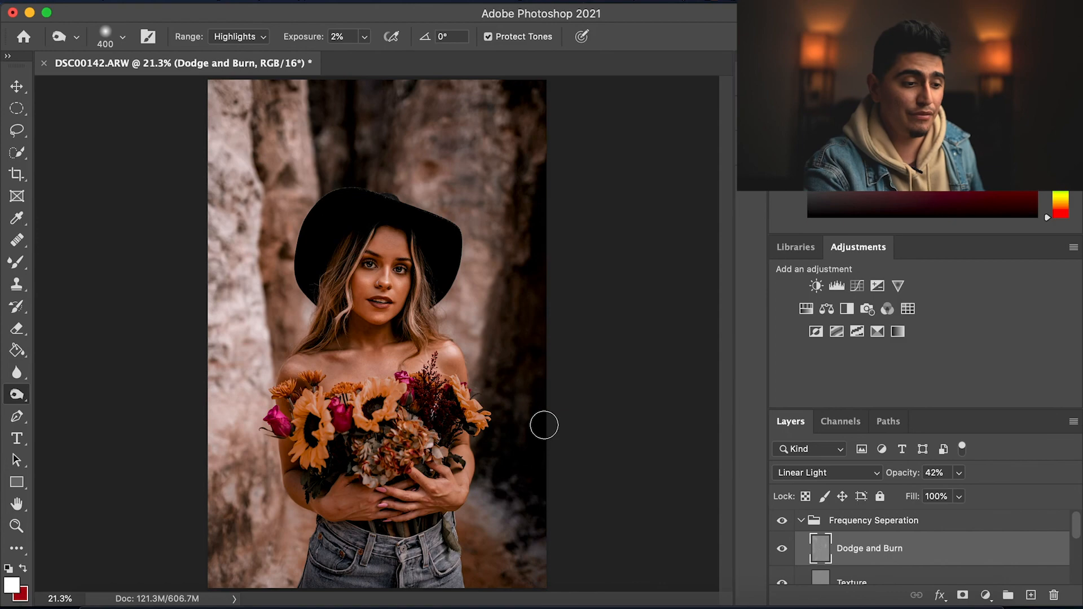
scroll(545, 425, "up", 2)
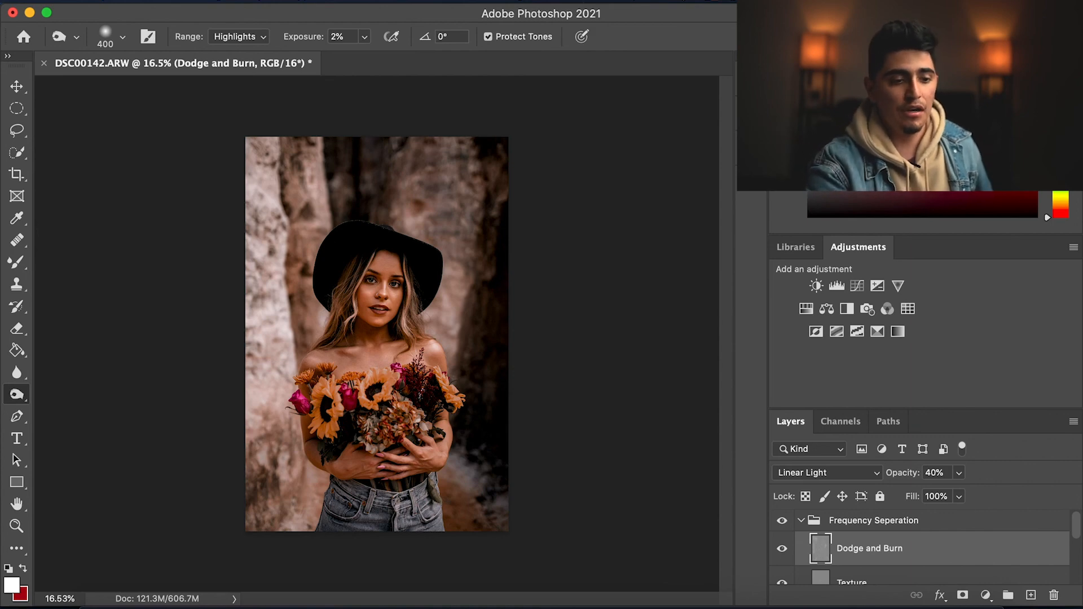
Close the retouched DSC00142.ARW document and save its changes
left_click(752, 150)
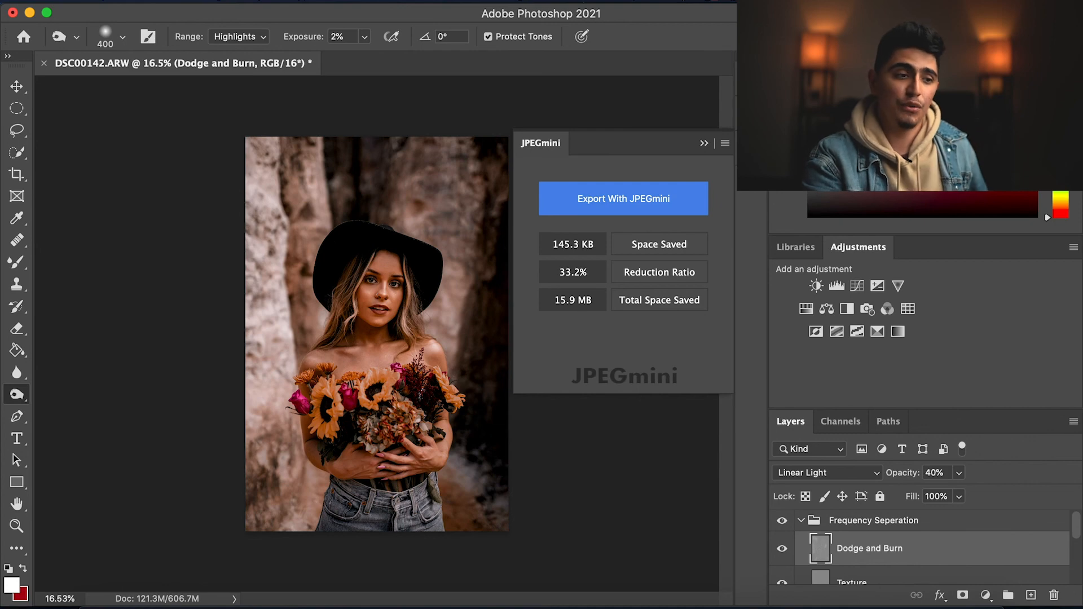
left_click(12, 12)
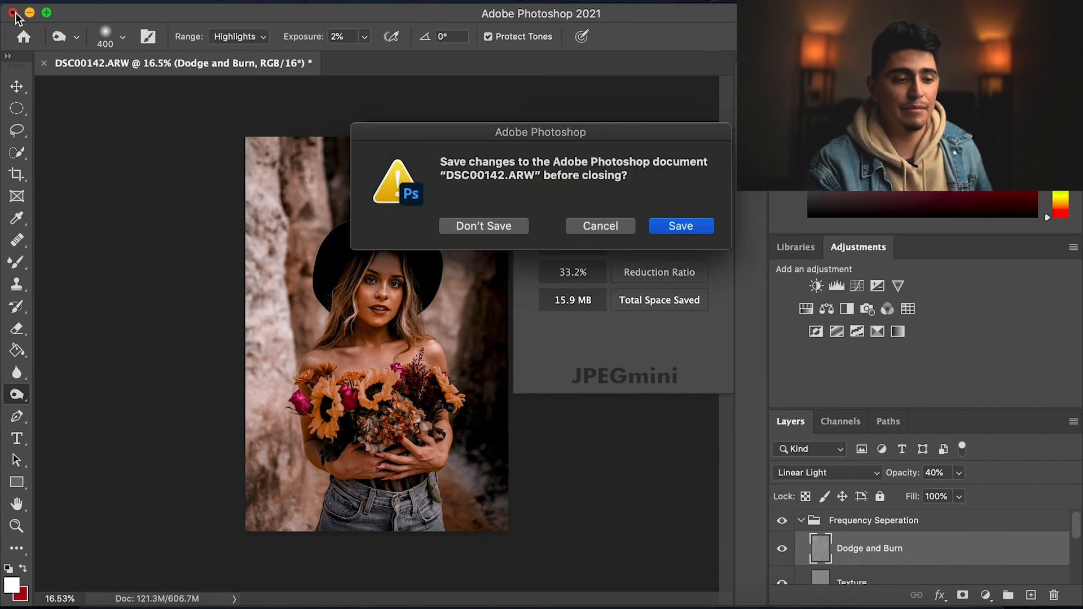
left_click(697, 225)
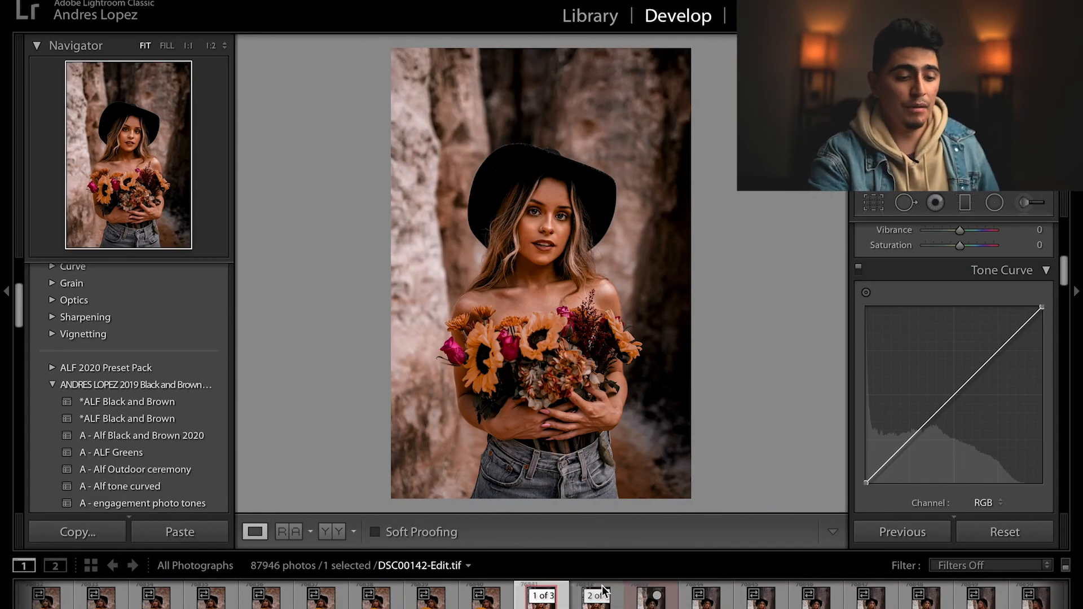
Display the original DSC00142.ARW in Lightroom Classic to compare it with the retouched version
left_click(651, 602)
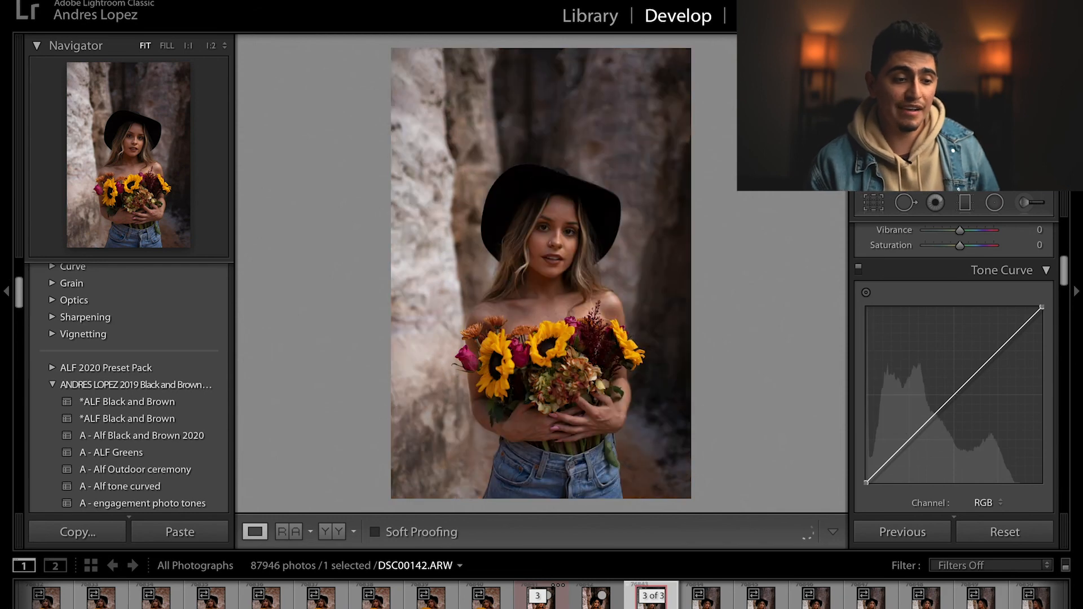